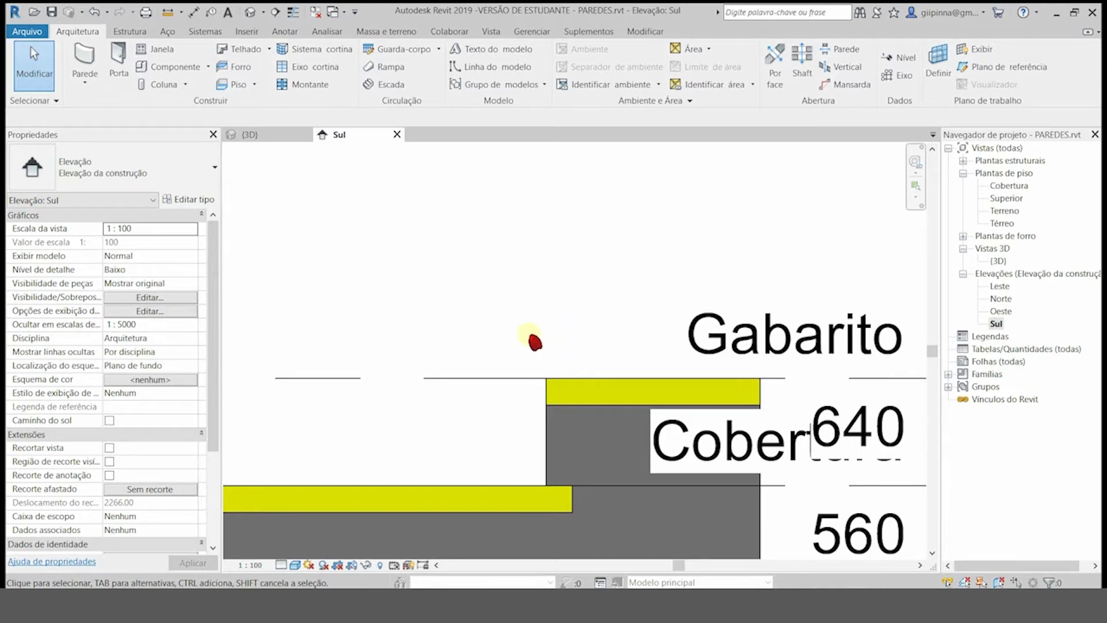
Step: Examine the Gabarito level line and how the slabs align with each level in the south elevation
click(304, 380)
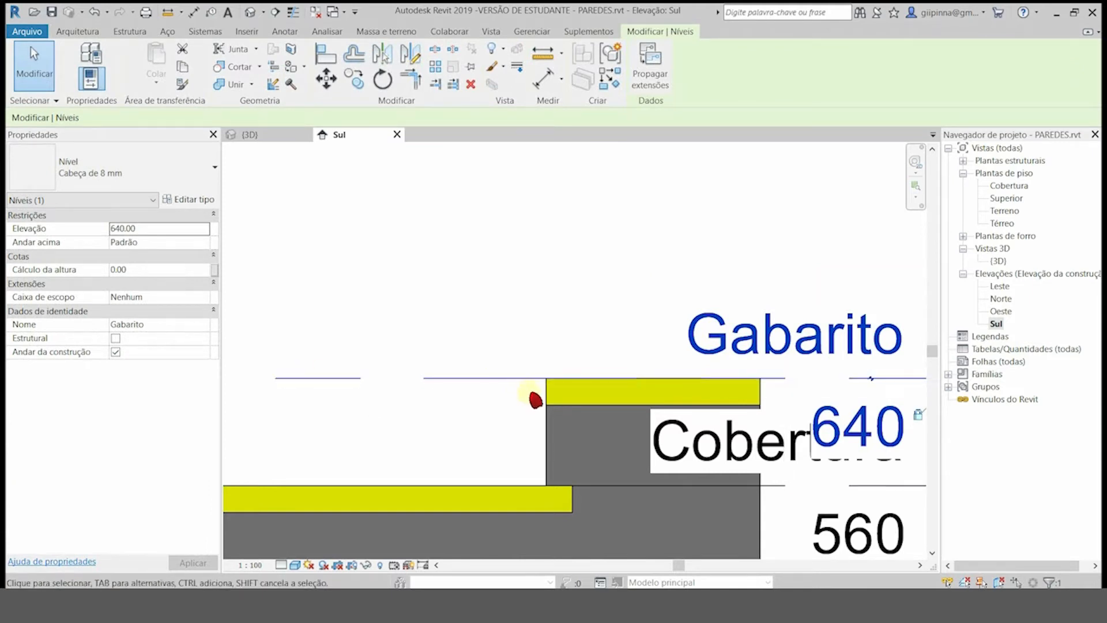
click(620, 248)
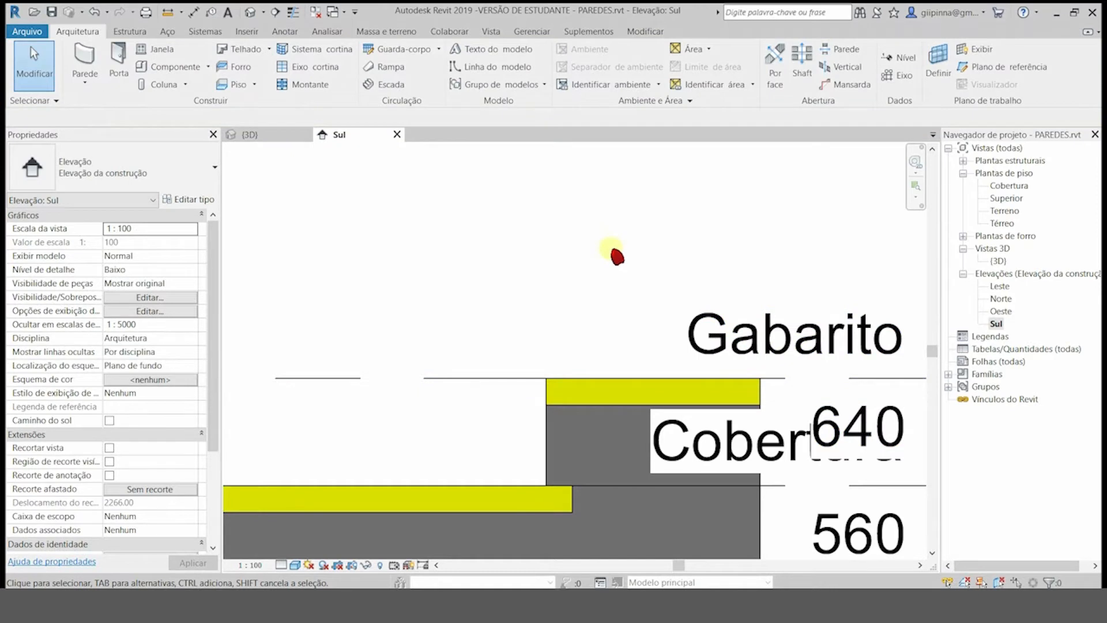
scroll(615, 249, down, 3)
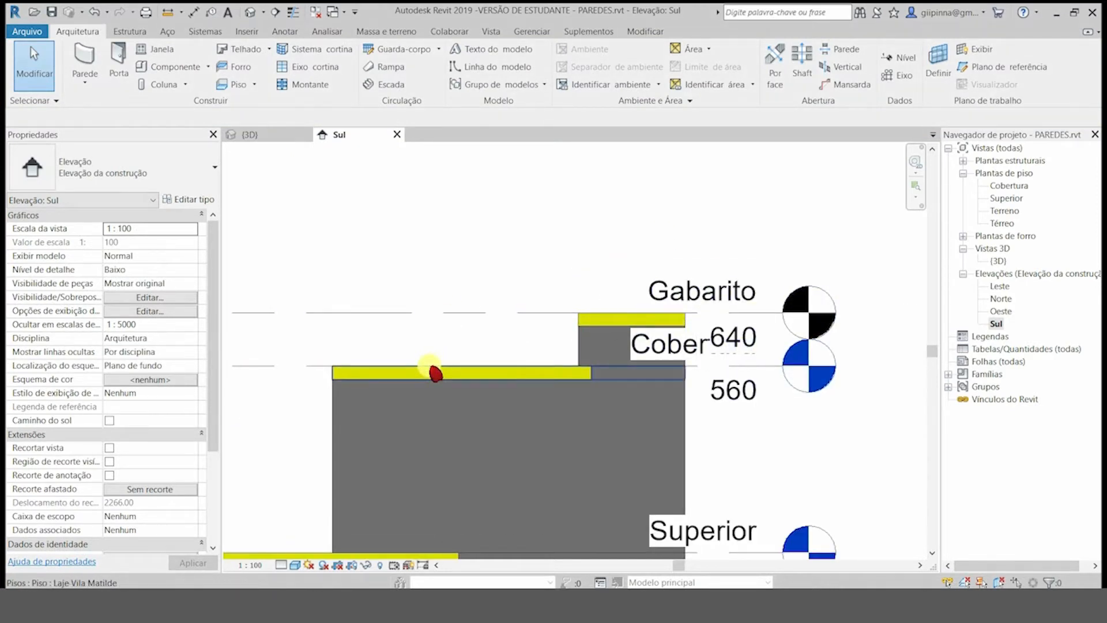
scroll(701, 199, down, 2)
scroll(706, 203, down, 2)
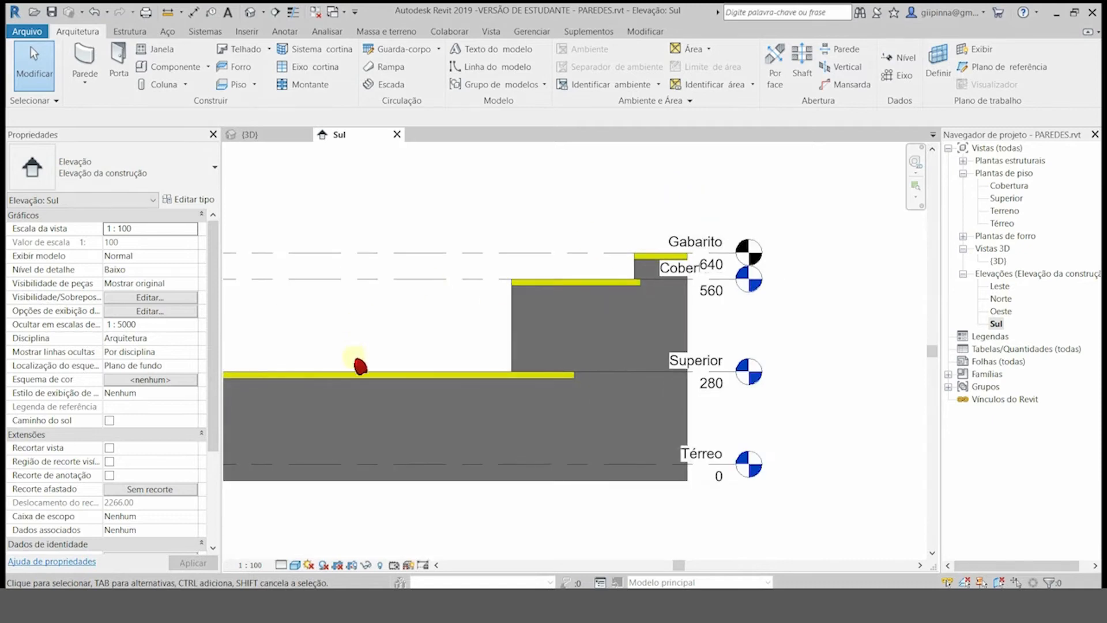
scroll(860, 301, down, 2)
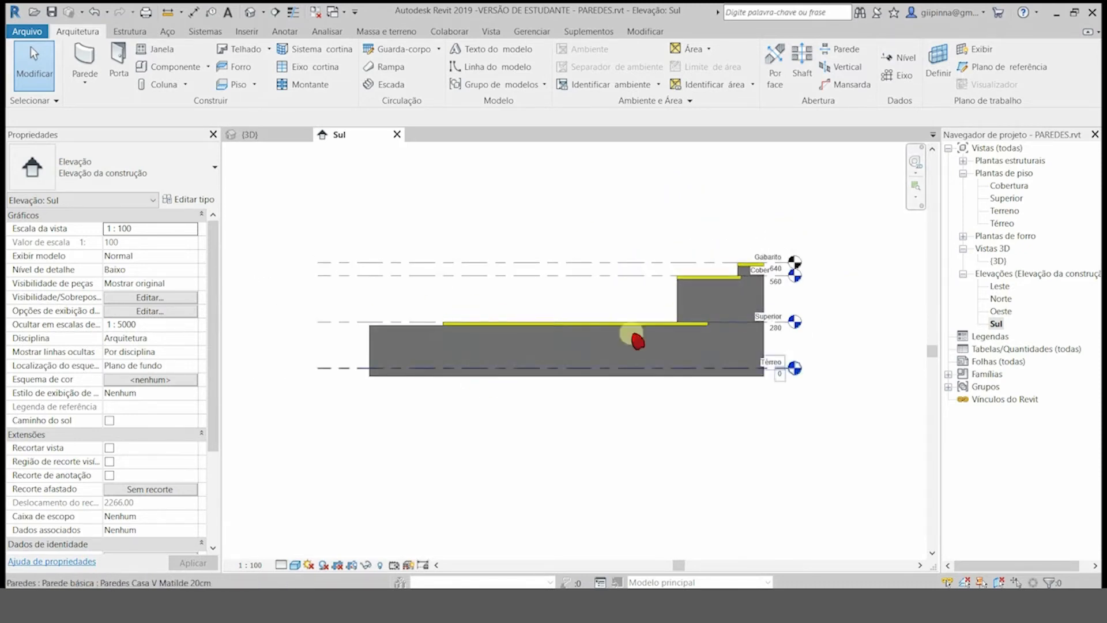
Step: Examine the slabs of the finished house in the 3D view, up close and from above
double_click(998, 260)
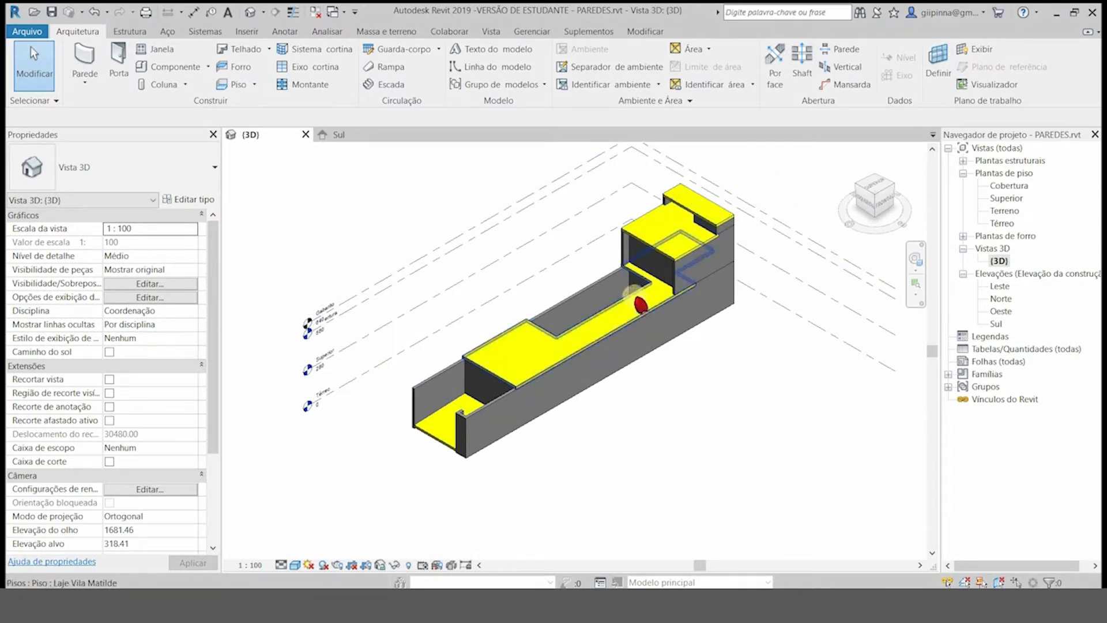
scroll(764, 190, up, 2)
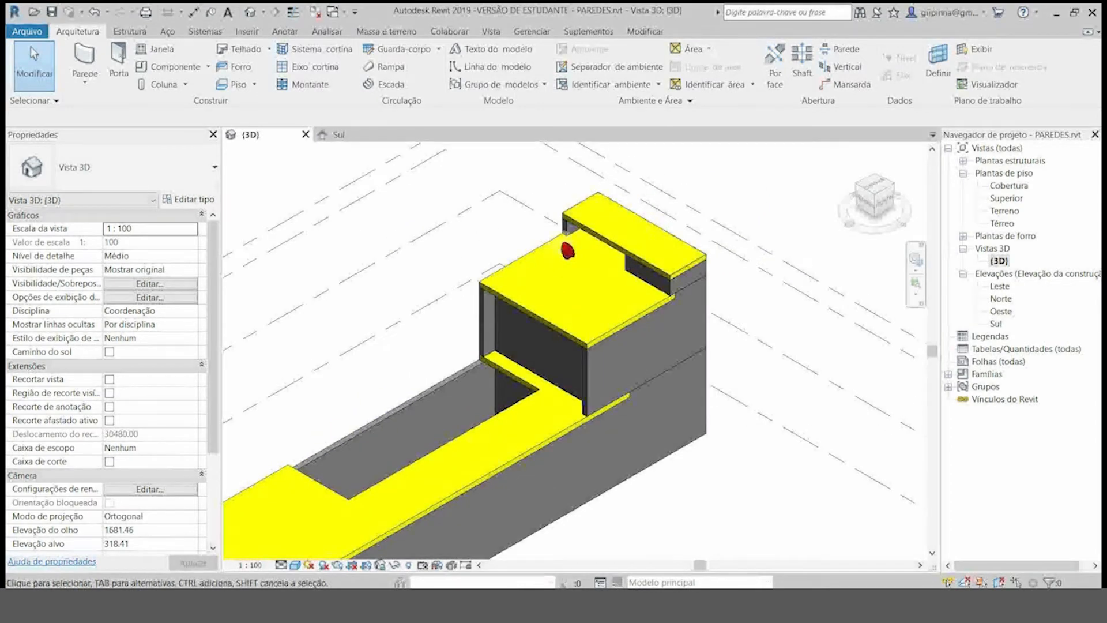
scroll(638, 177, up, 2)
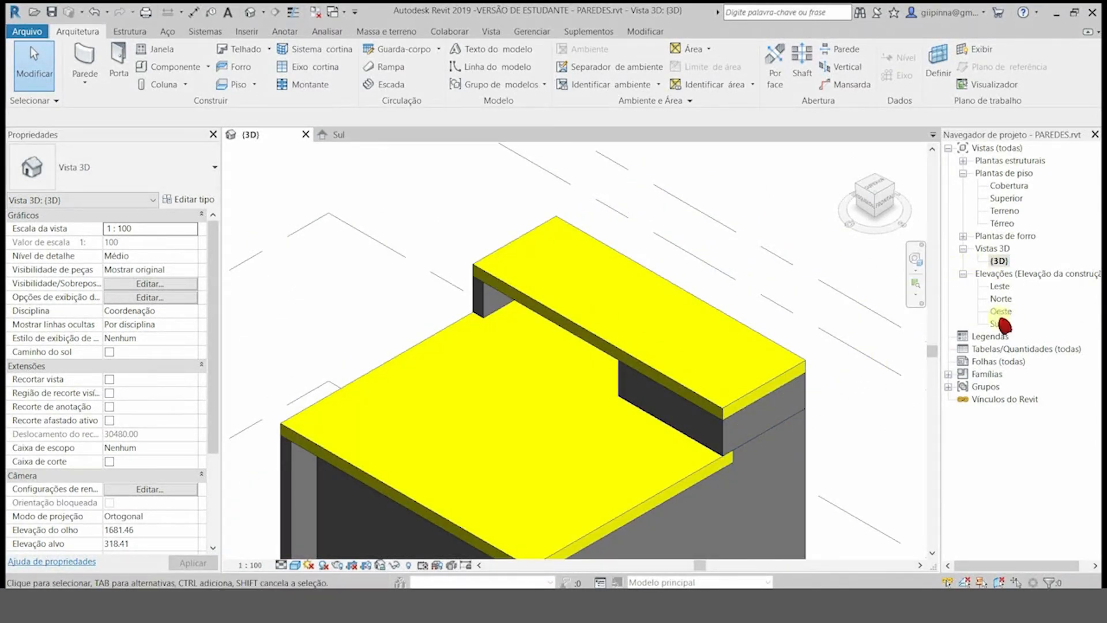
scroll(727, 410, up, 2)
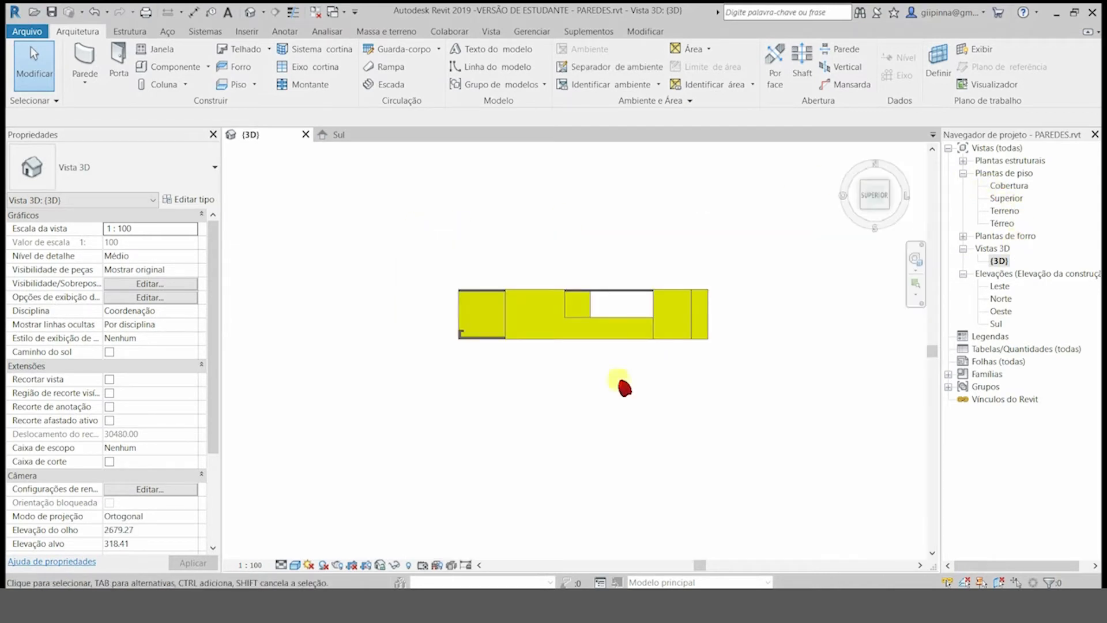
scroll(628, 369, up, 3)
scroll(648, 396, down, 1)
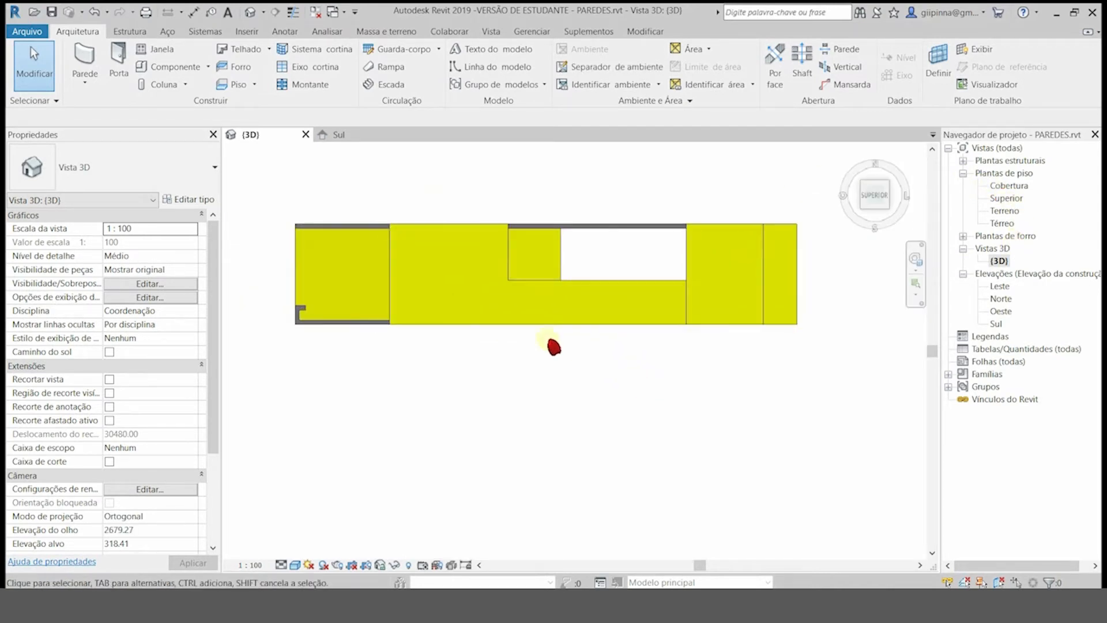
Step: Inspect the outlines and properties of the Superior and Gabarito slabs from above, then review the whole model in isometric view
click(398, 287)
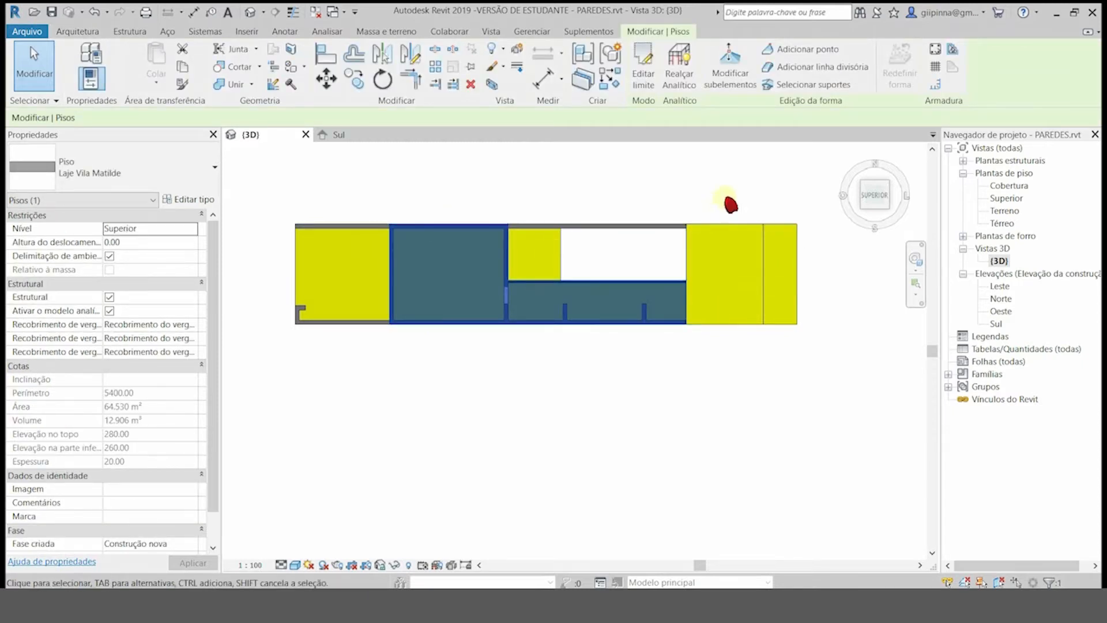
click(725, 203)
click(767, 242)
scroll(835, 240, up, 4)
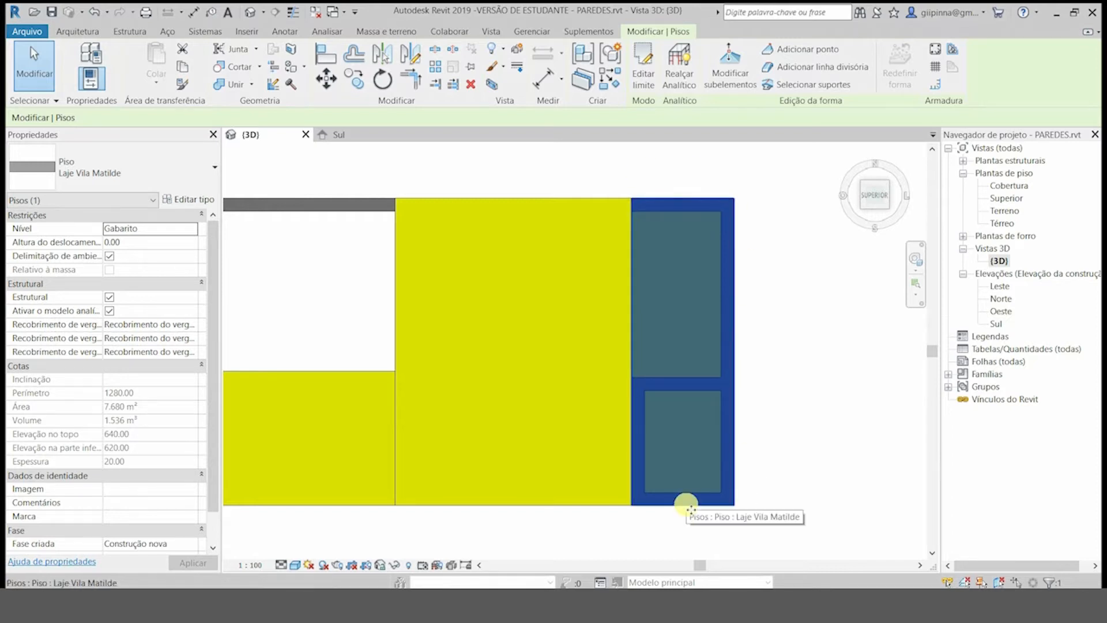
click(840, 444)
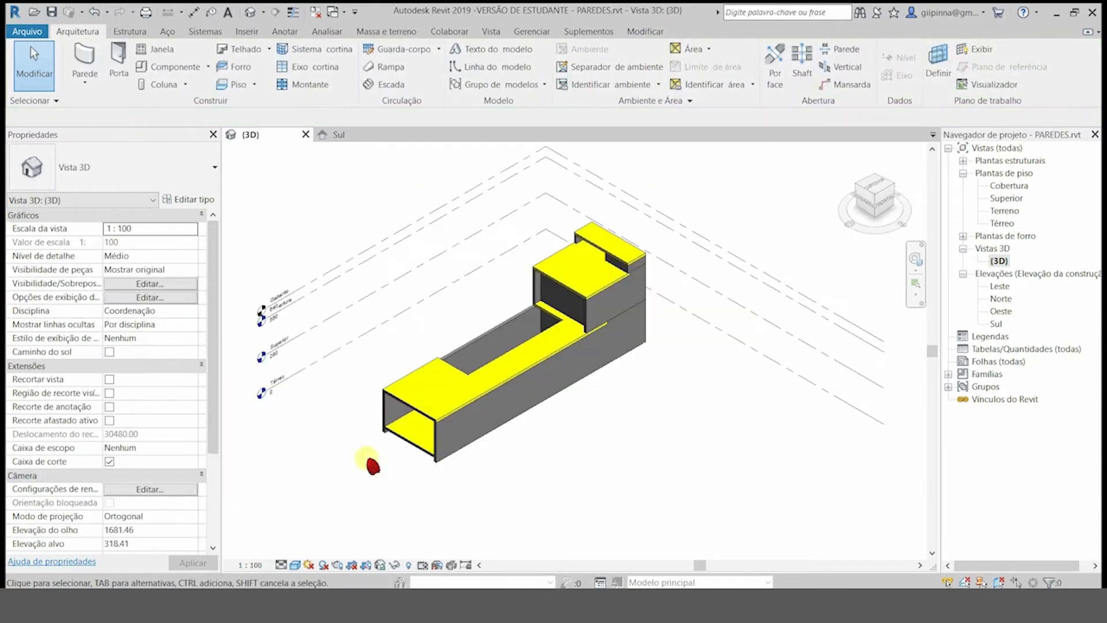
scroll(373, 466, up, 6)
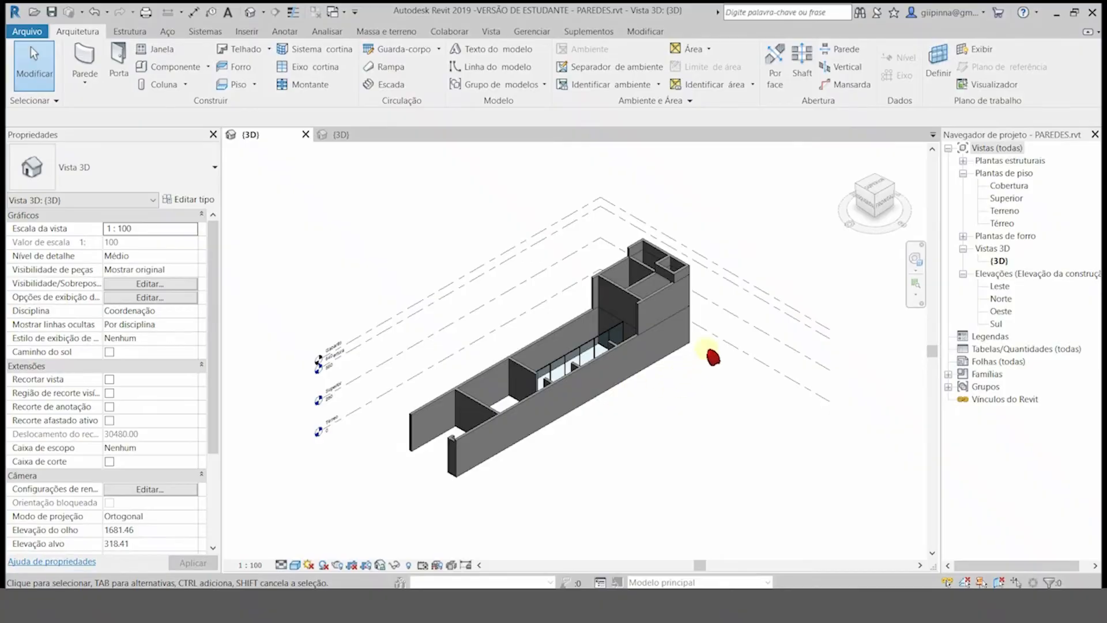
Step: Start a structural floor in the Cobertura floor plan with a rectangular boundary sketch
scroll(684, 268, up, 5)
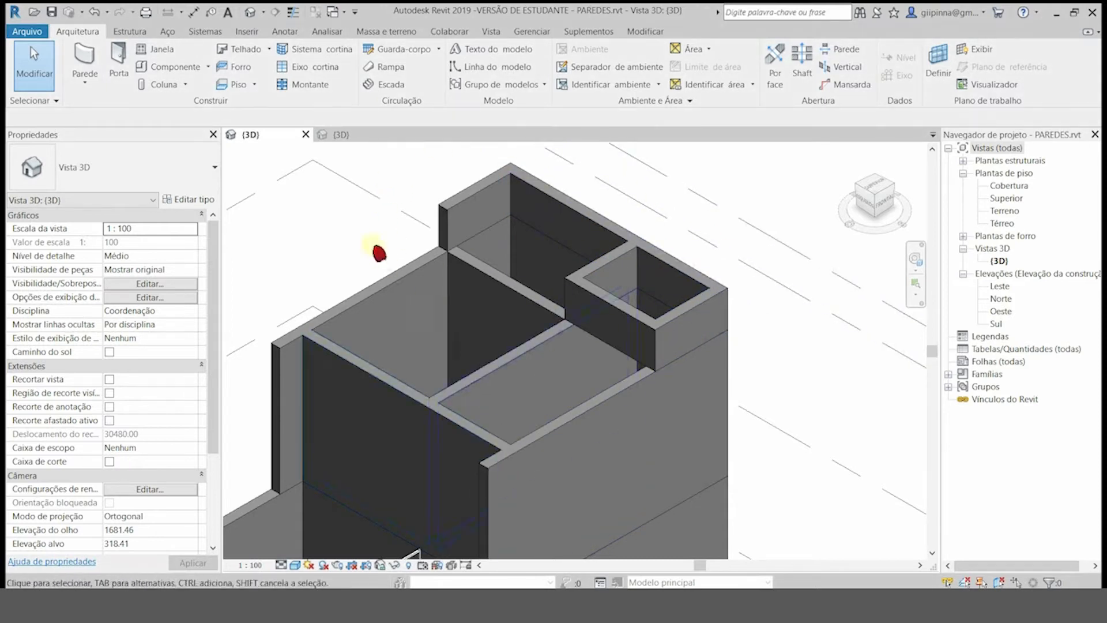
scroll(279, 349, down, 1)
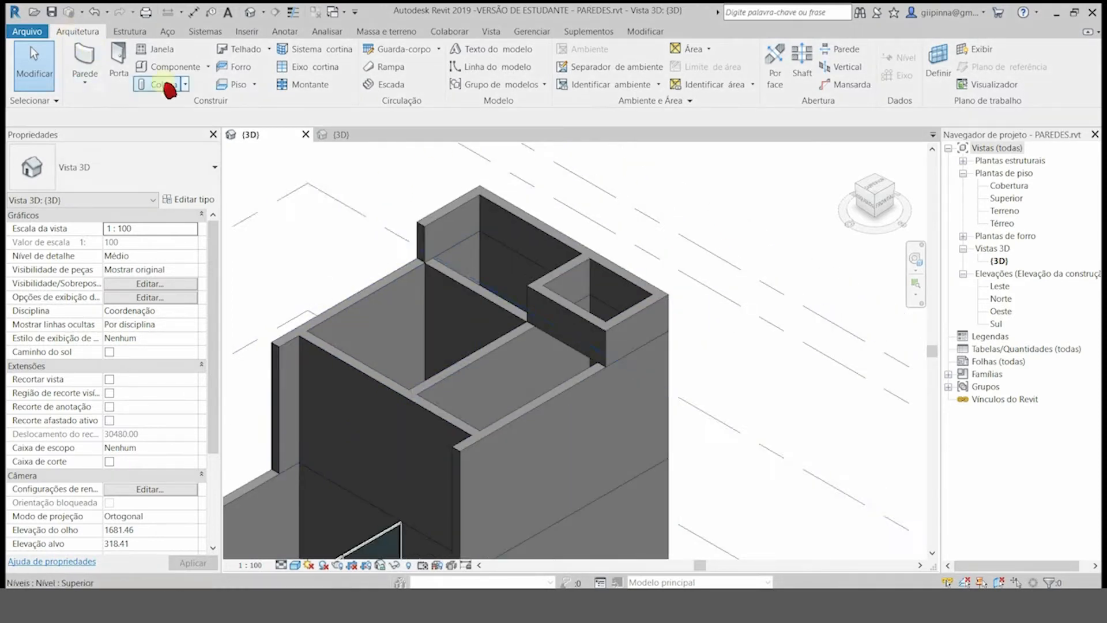
click(255, 86)
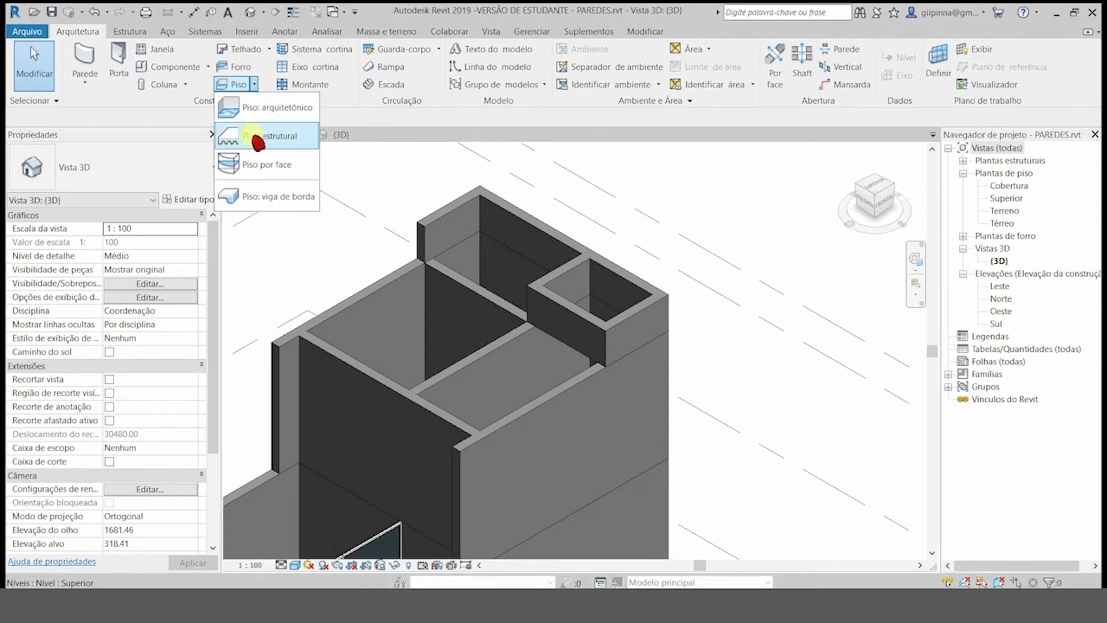
click(226, 136)
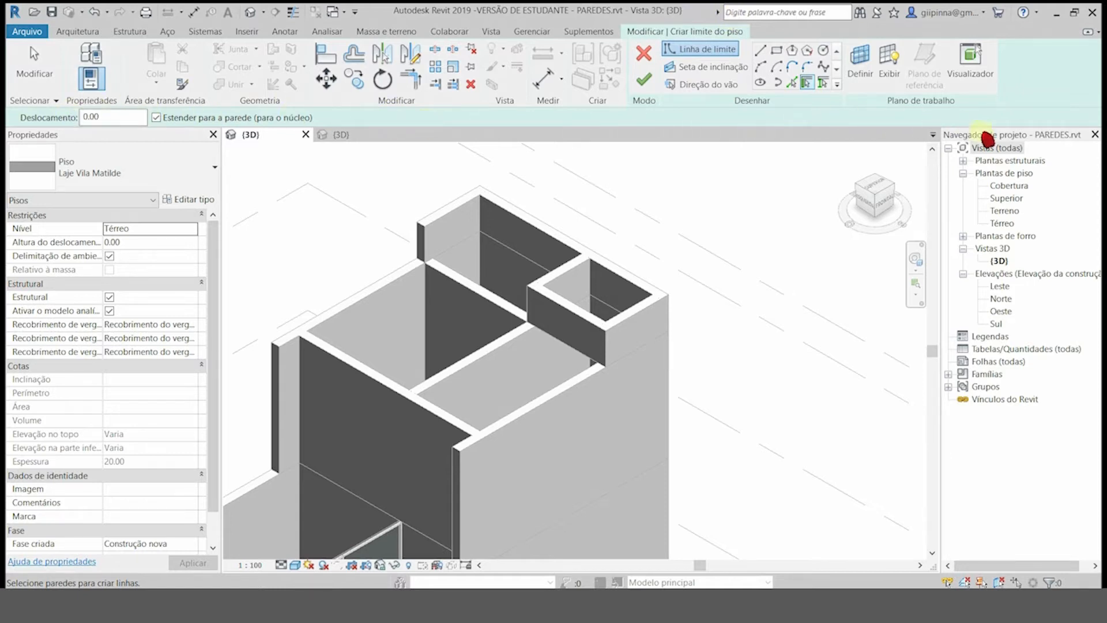
double_click(1009, 185)
scroll(680, 326, up, 4)
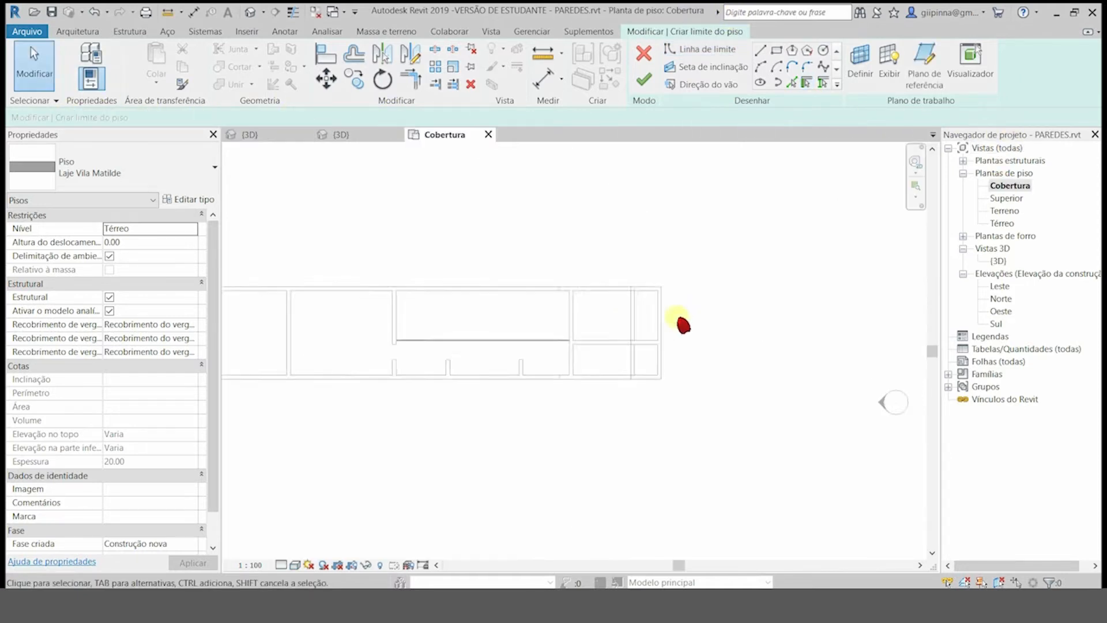
scroll(685, 418, up, 2)
click(775, 53)
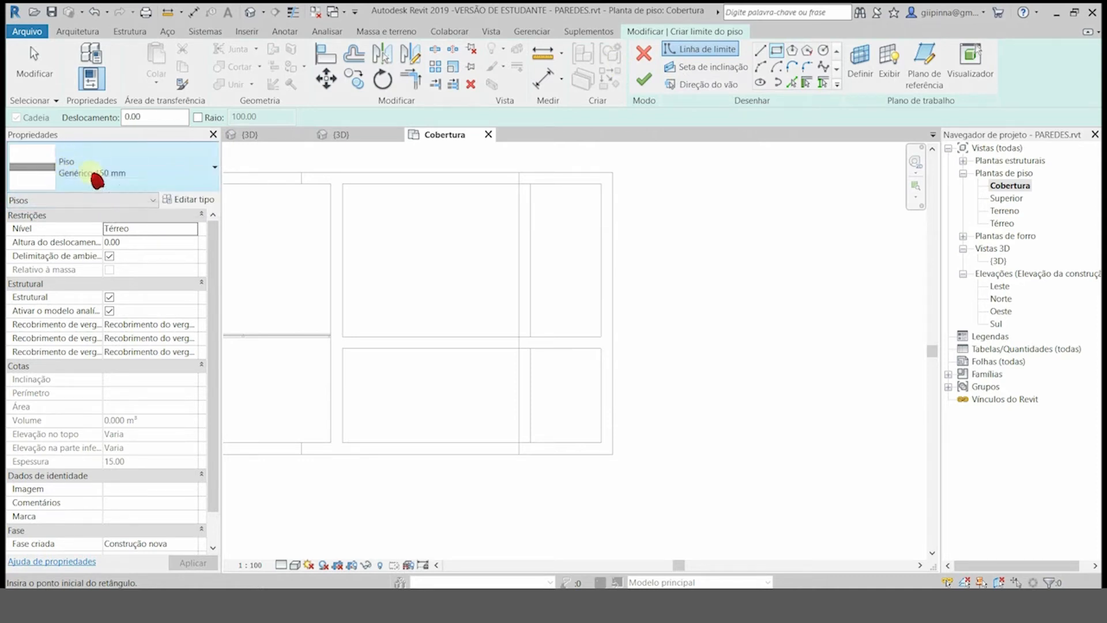
Step: Duplicate the Genérico 150 mm floor type under the name Laje Casa Vila Matilde
click(191, 201)
click(915, 127)
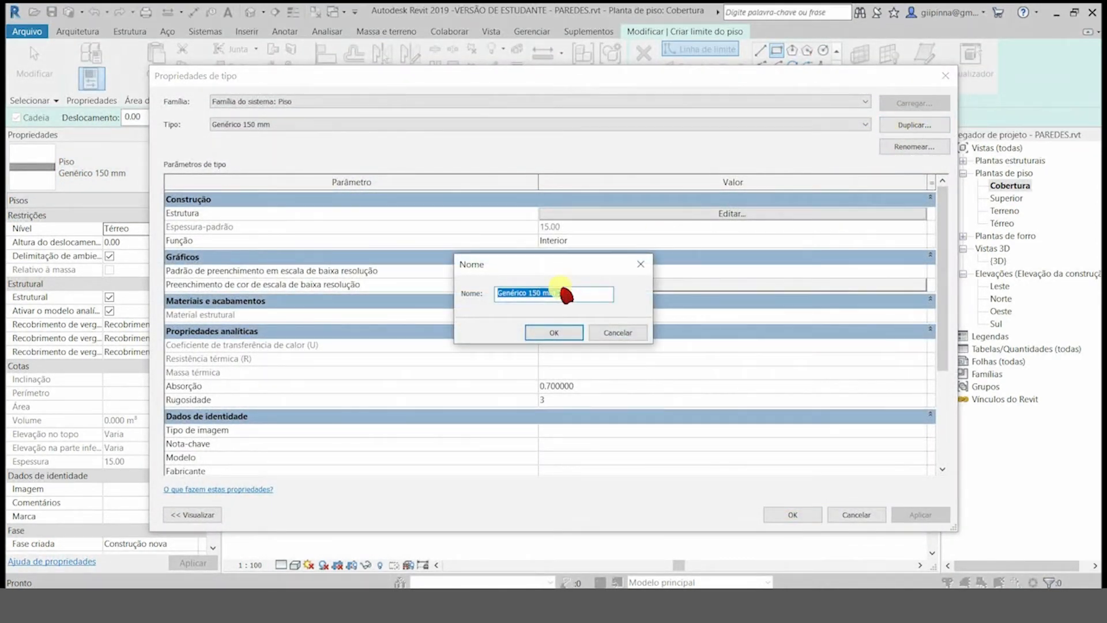
text(Laje Casa Vila)
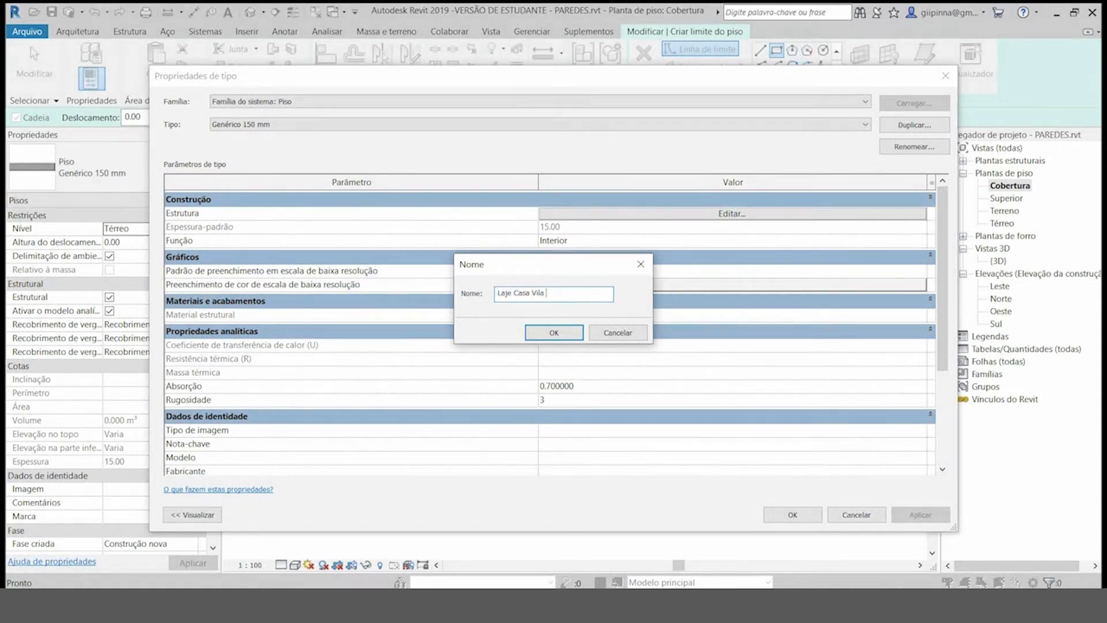
text(tilde)
click(553, 332)
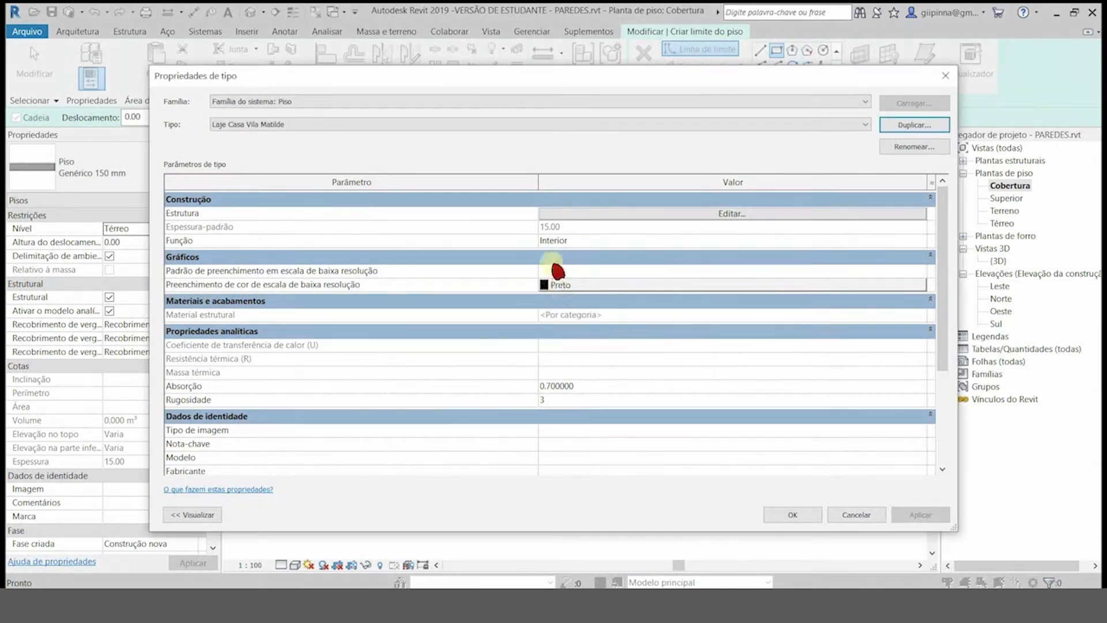
Step: Set the structure layer thickness of the Laje Casa Vila Matilde type to 20 and apply it
click(633, 215)
click(541, 213)
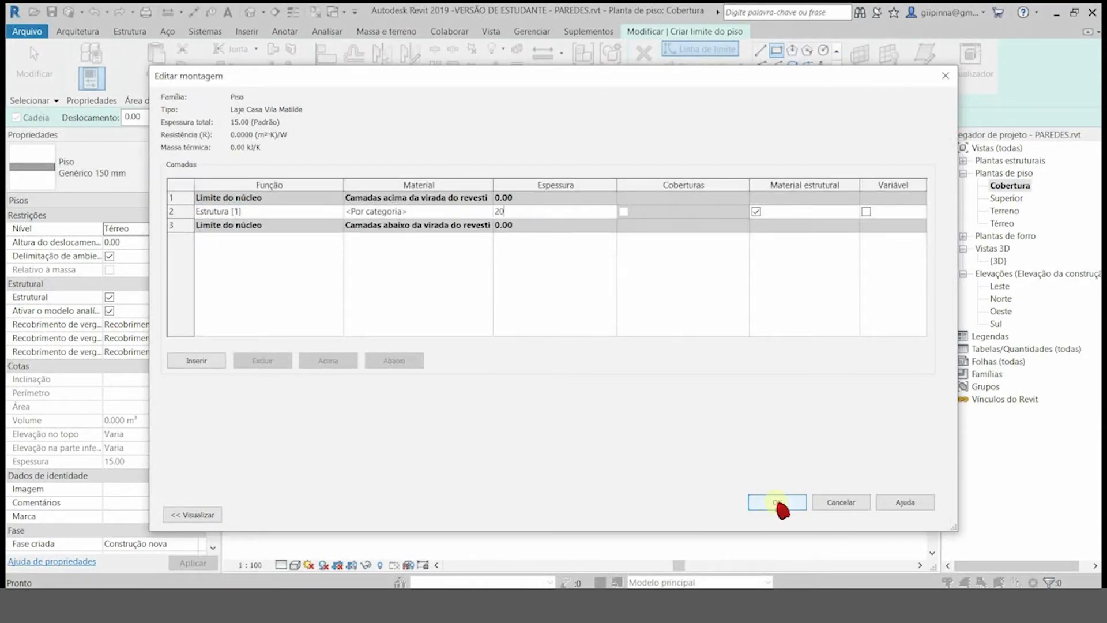
click(775, 502)
click(795, 514)
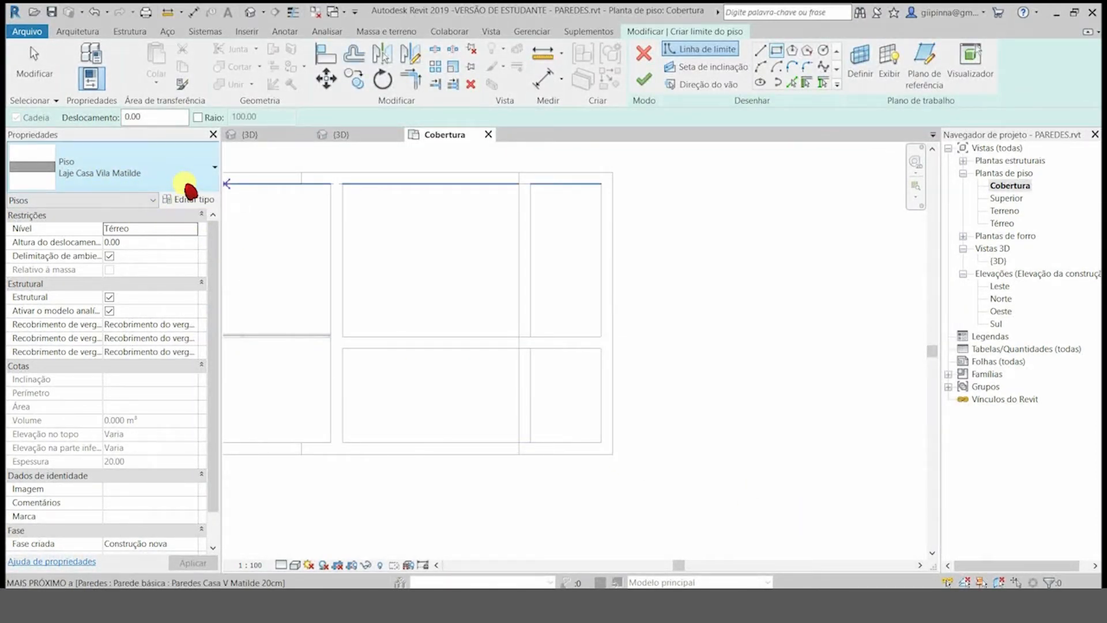
click(777, 50)
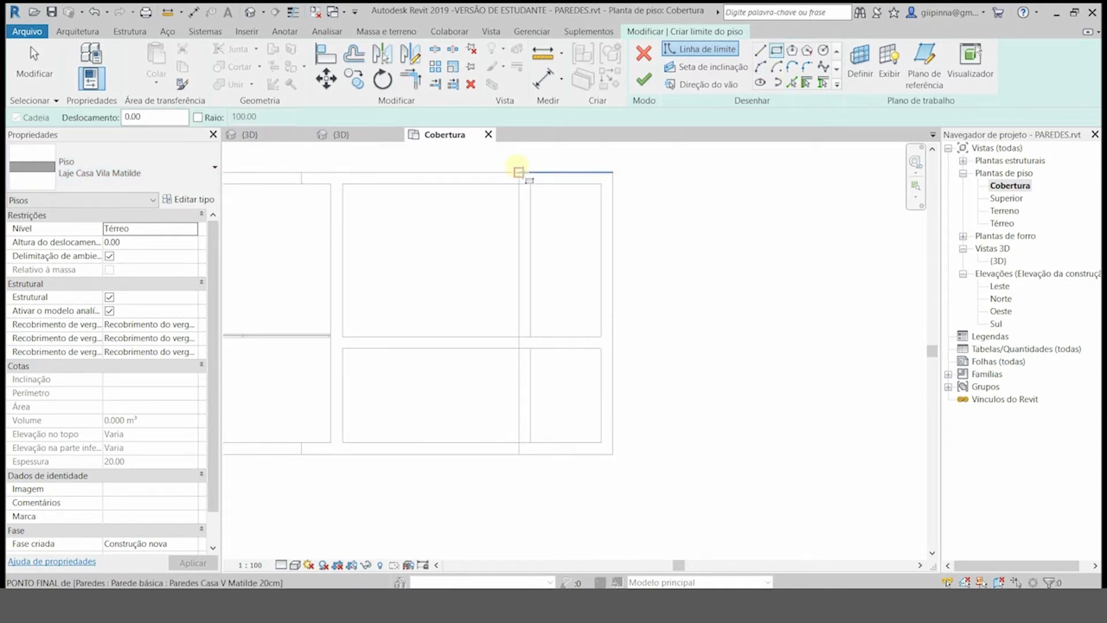
click(519, 172)
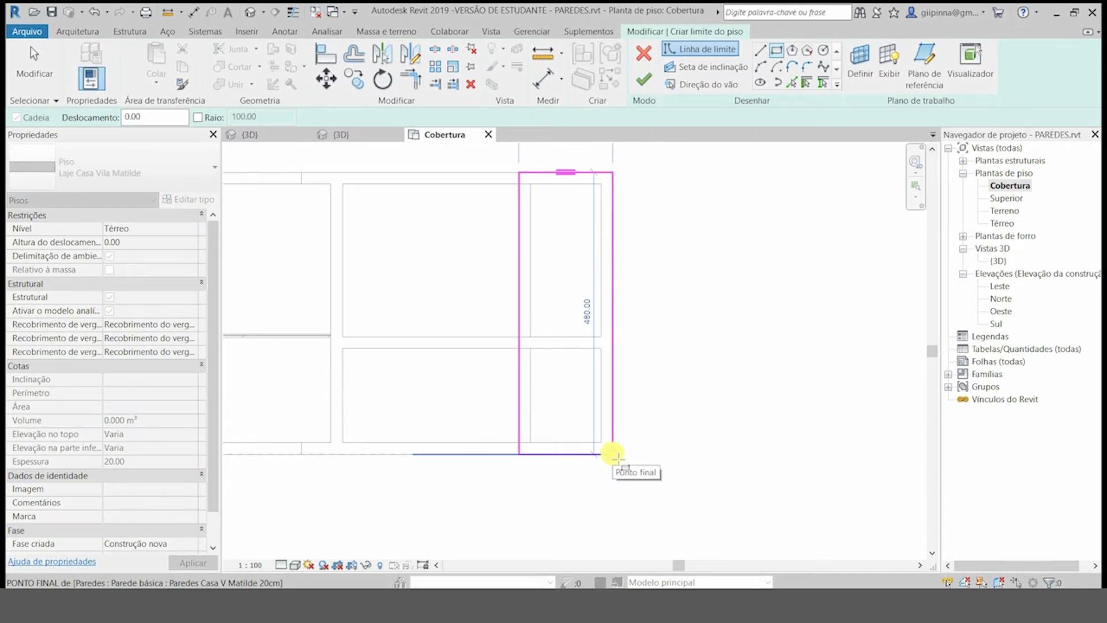
key(Escape)
key(Escape)
Step: Set the floor's level to Gabarito and sketch a 480 cm long rectangular boundary around the outer edges of the narrow end block
click(777, 51)
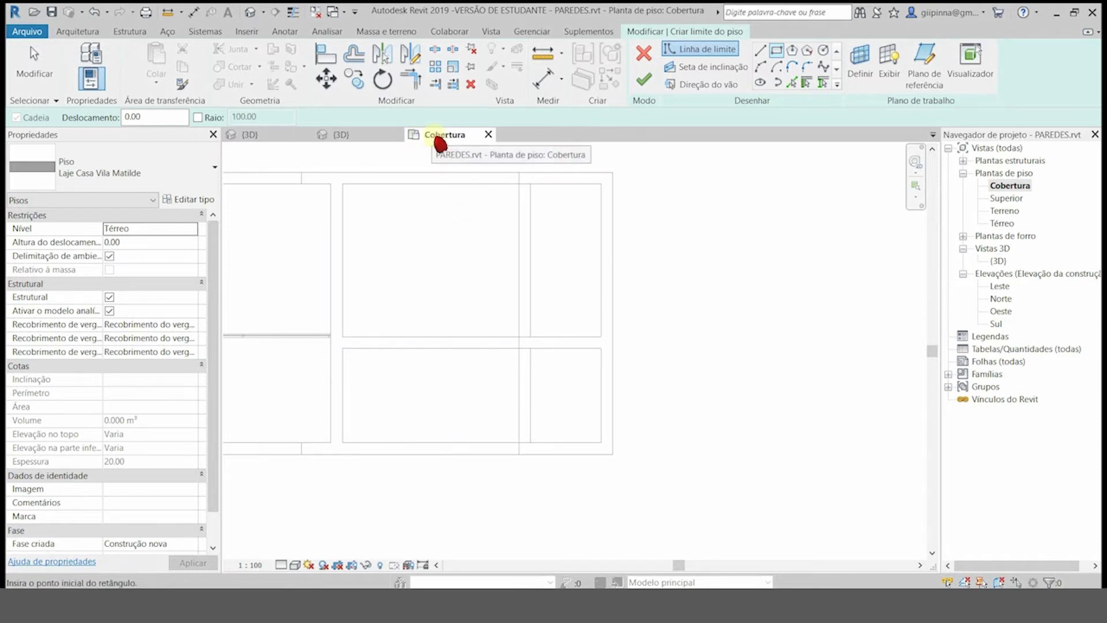
click(198, 230)
click(191, 229)
click(128, 277)
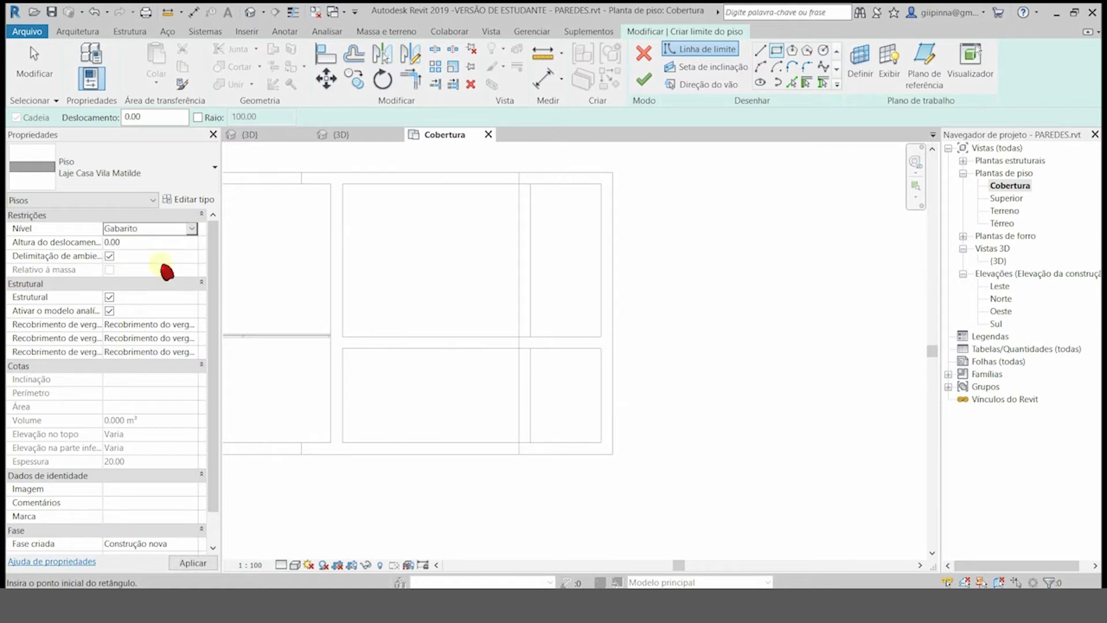
click(519, 172)
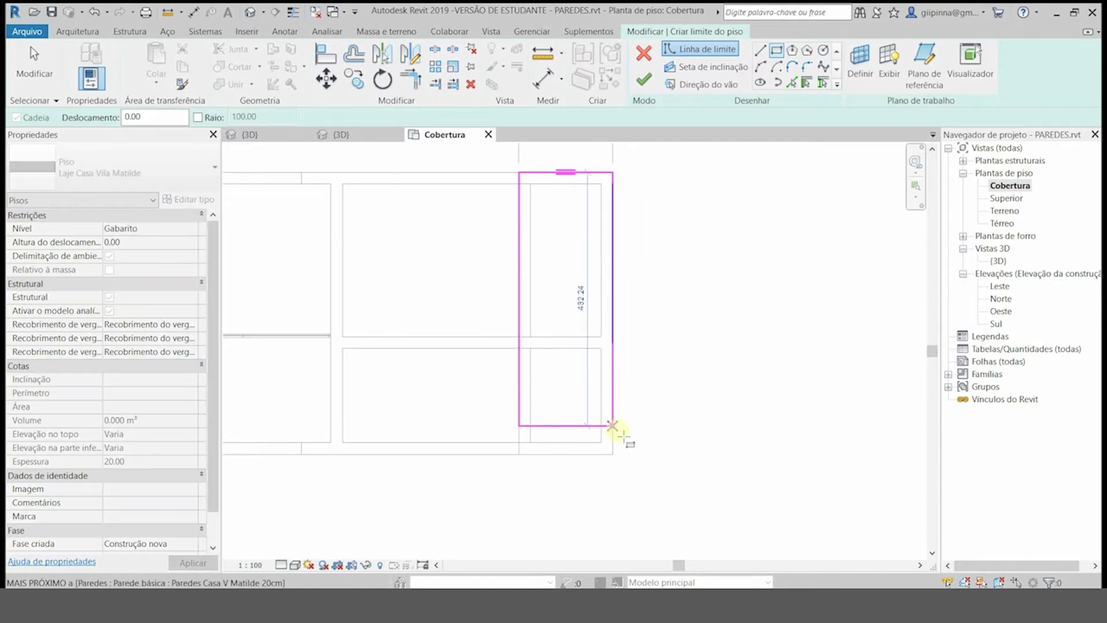
click(612, 455)
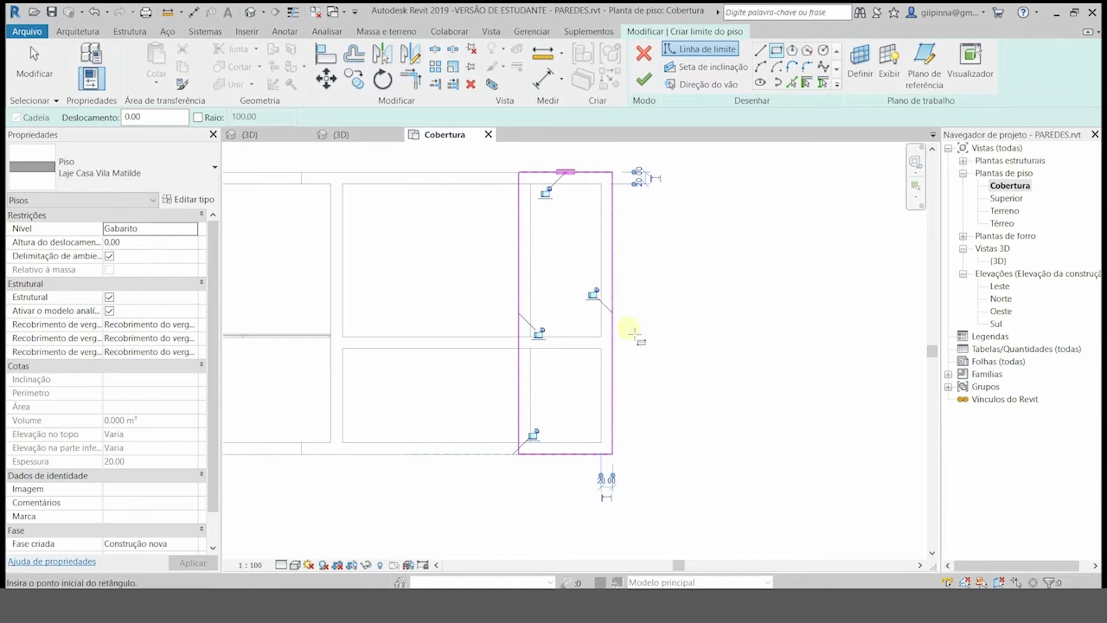
Step: Lock all four edges of the rectangular slab boundary to the walls they align with
click(593, 294)
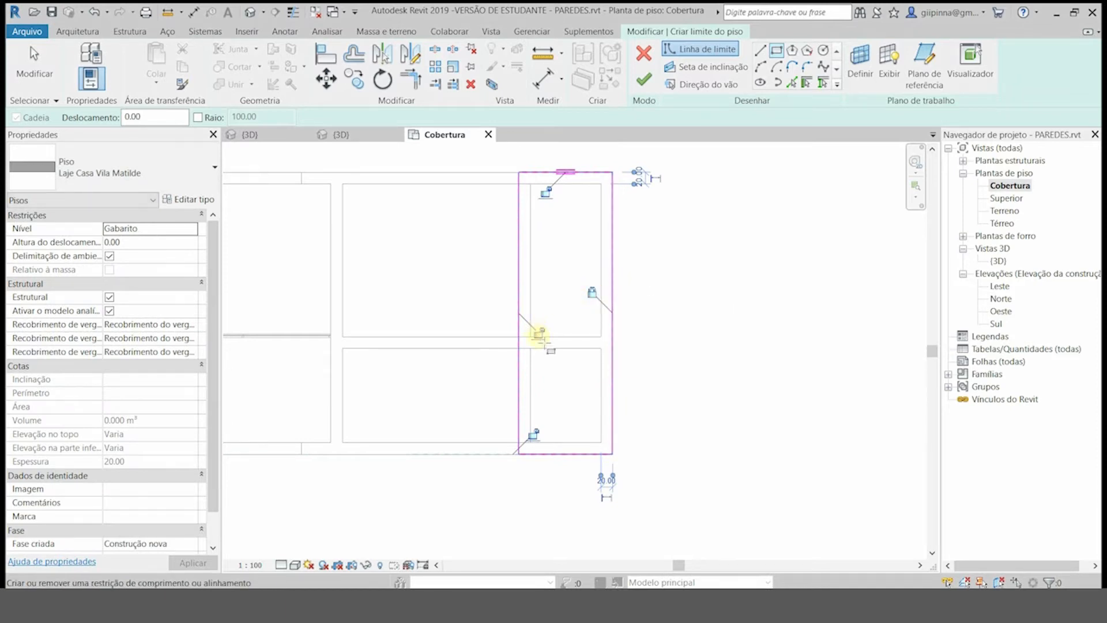
click(546, 193)
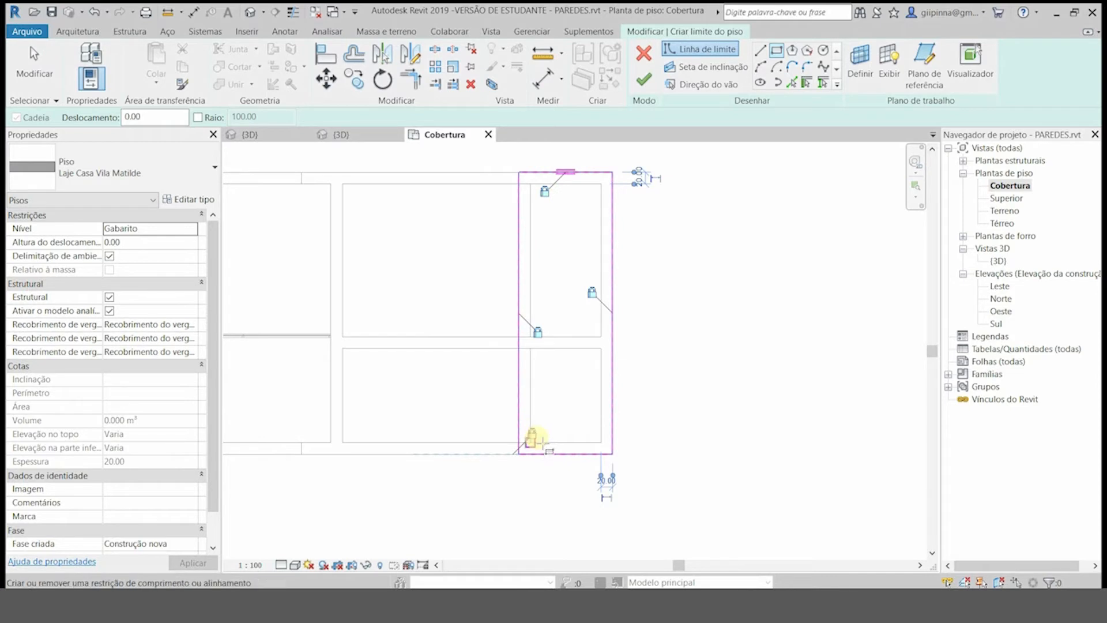
click(642, 81)
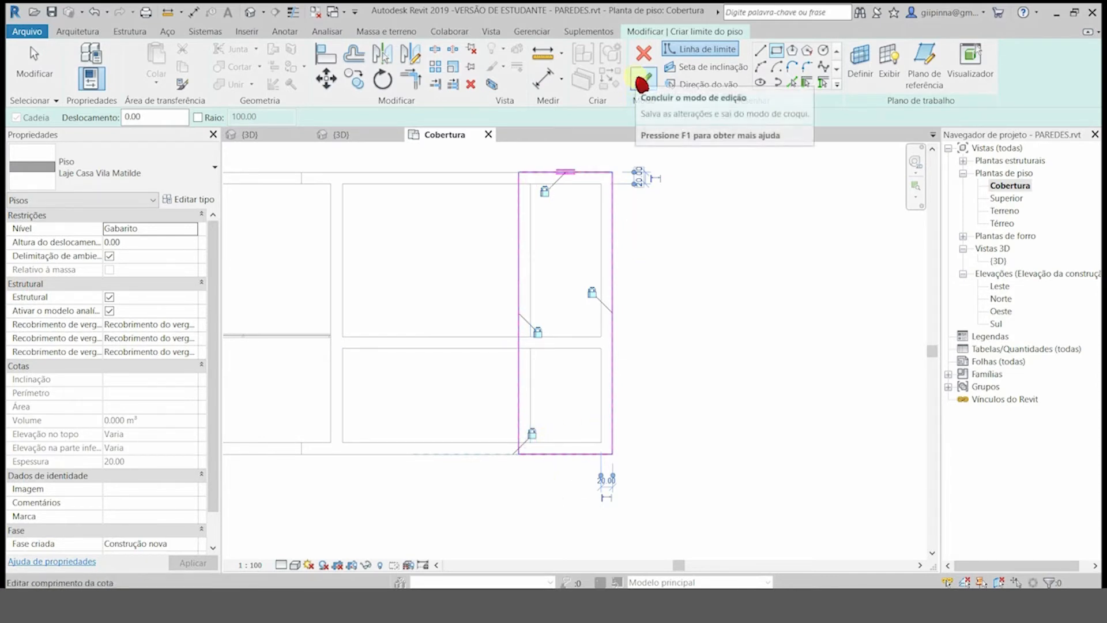
click(642, 81)
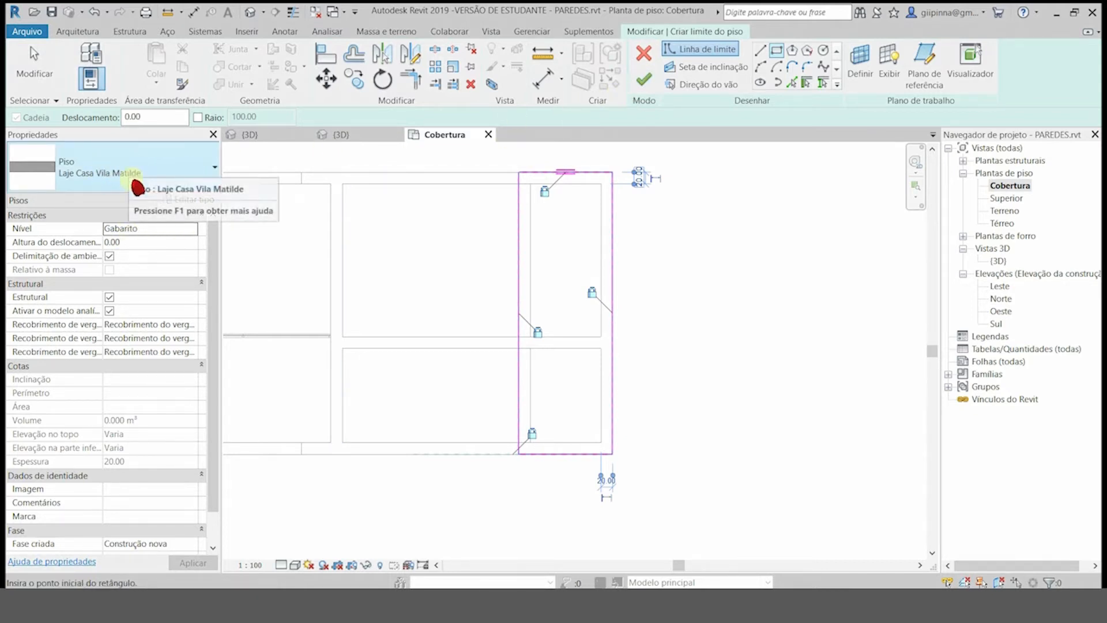
Step: Finish the top slab sketch and accept extending the walls up to attach to the base of the slab
click(644, 84)
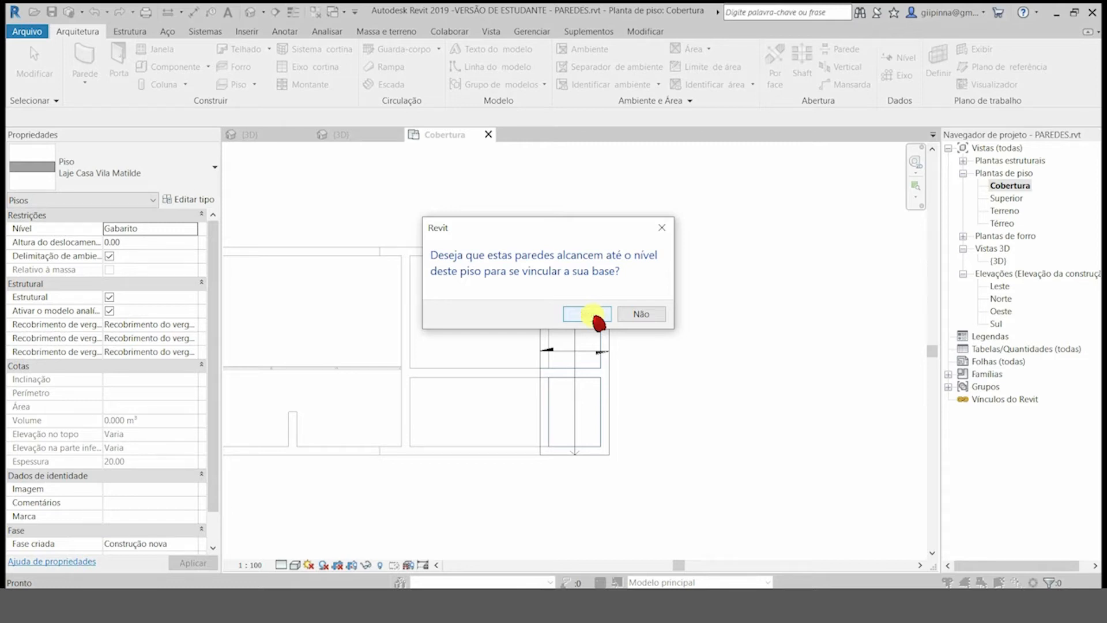
click(587, 314)
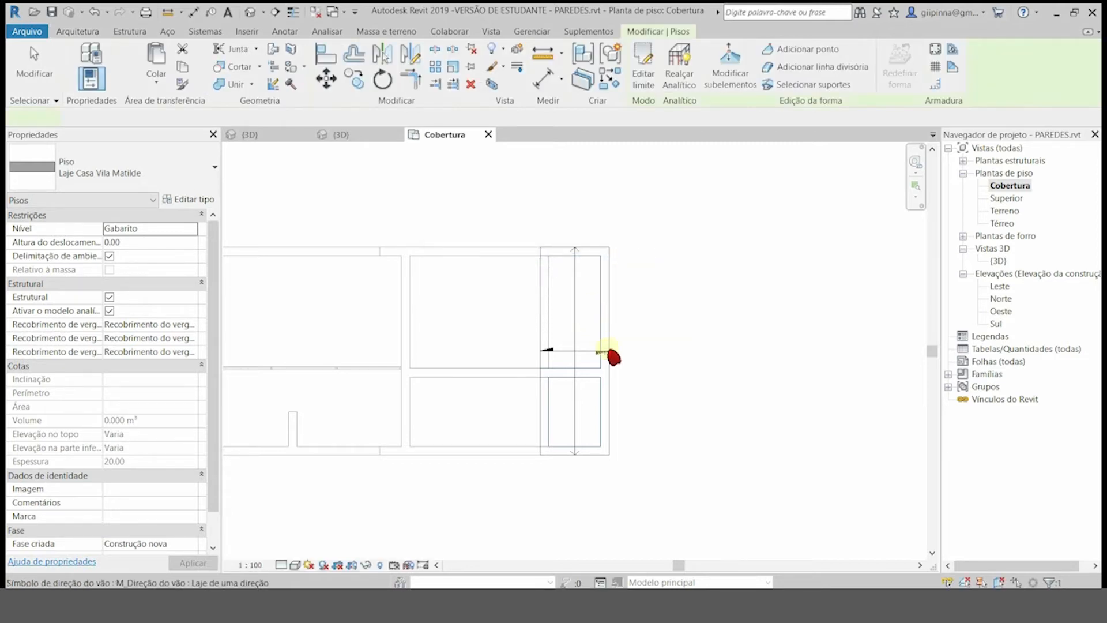
scroll(613, 356, up, 1)
key(Escape)
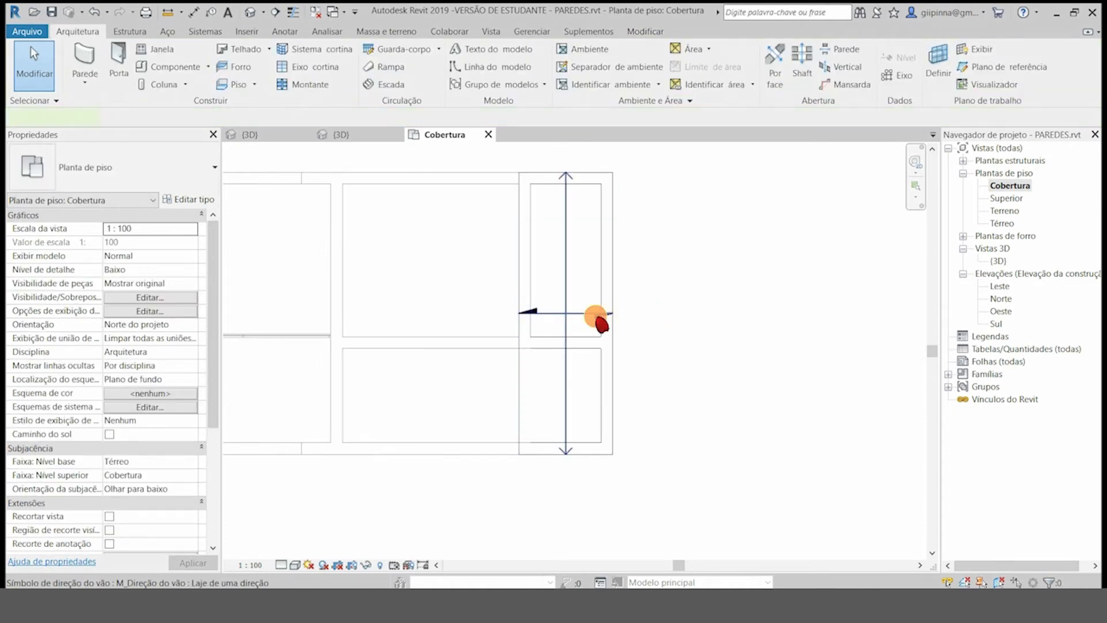
click(599, 318)
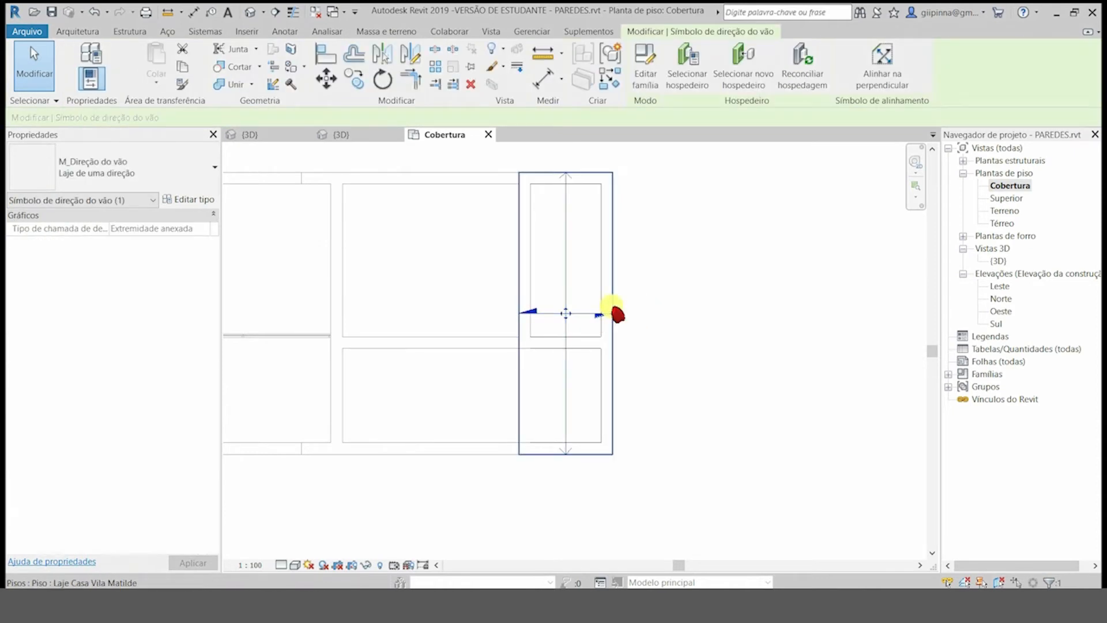
key(Escape)
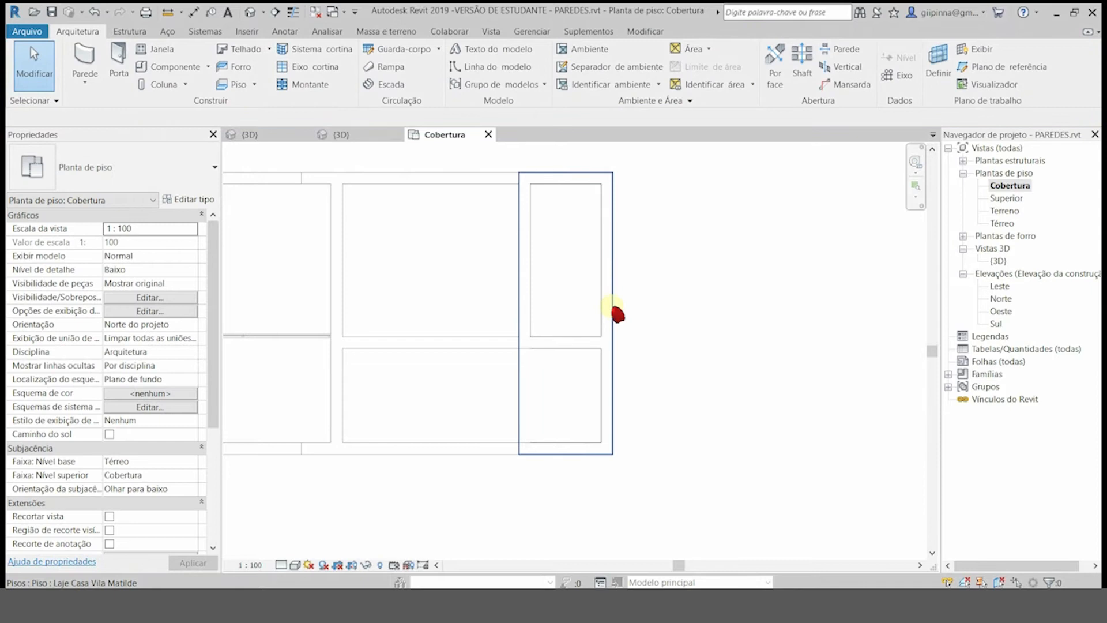
Step: Examine in the 3D view how the end block's walls meet the underside of the top slab
double_click(999, 261)
scroll(614, 342, up, 3)
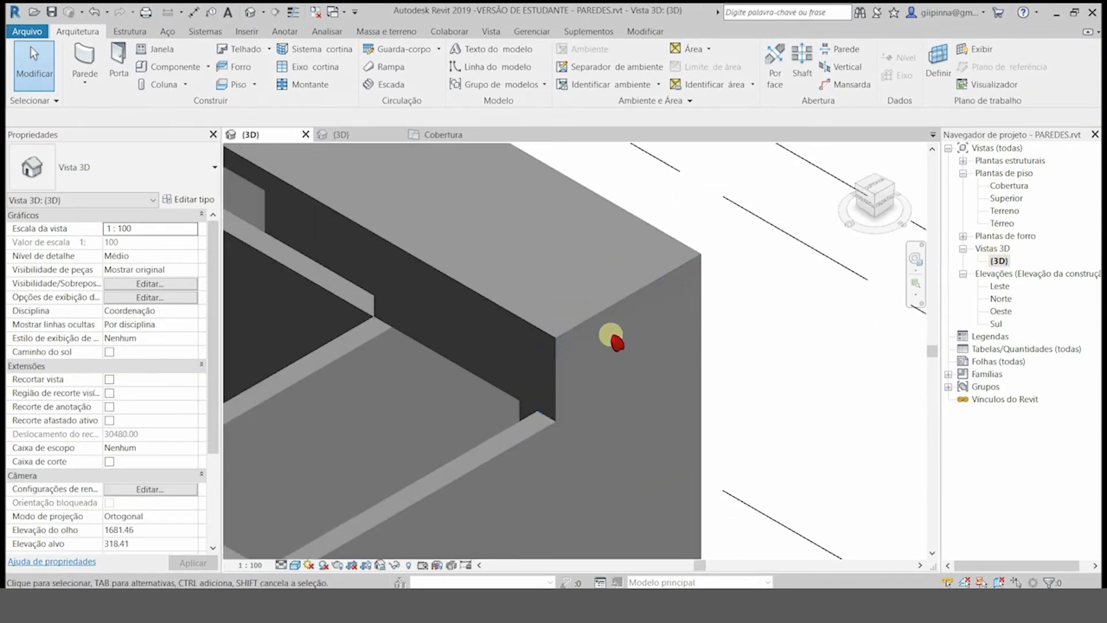
click(557, 384)
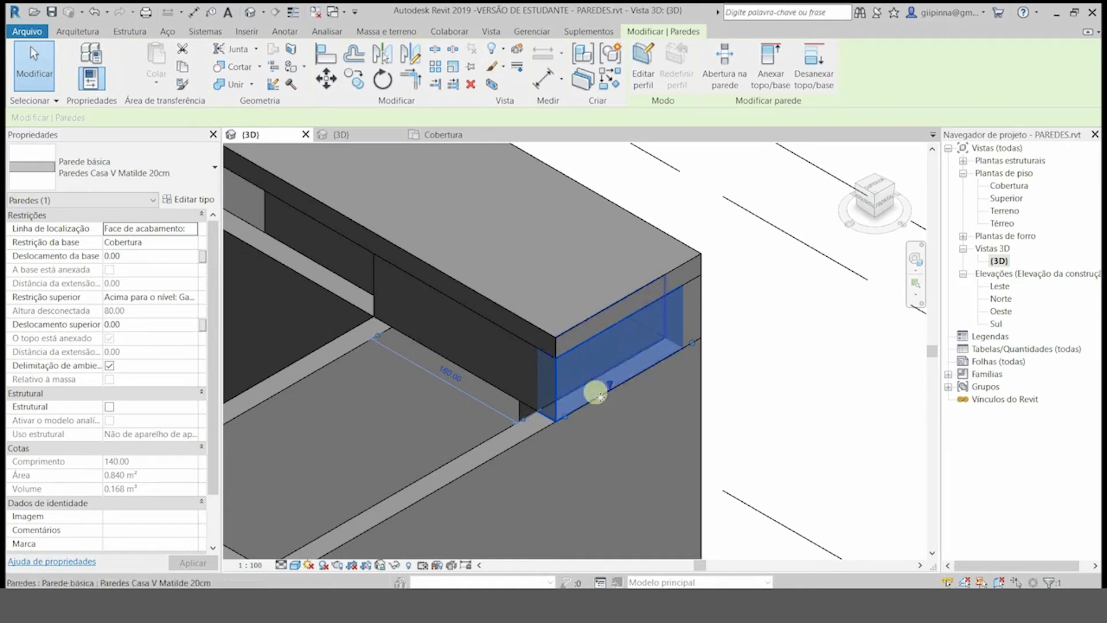
click(766, 303)
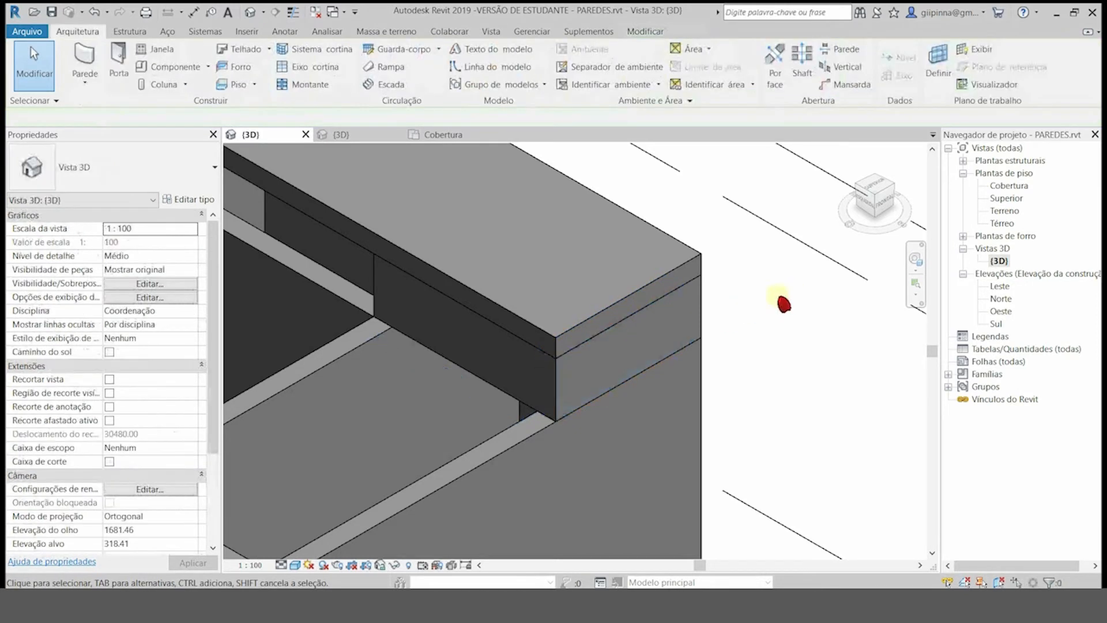
scroll(775, 303, down, 3)
shift+middle_drag(772, 308, 787, 307)
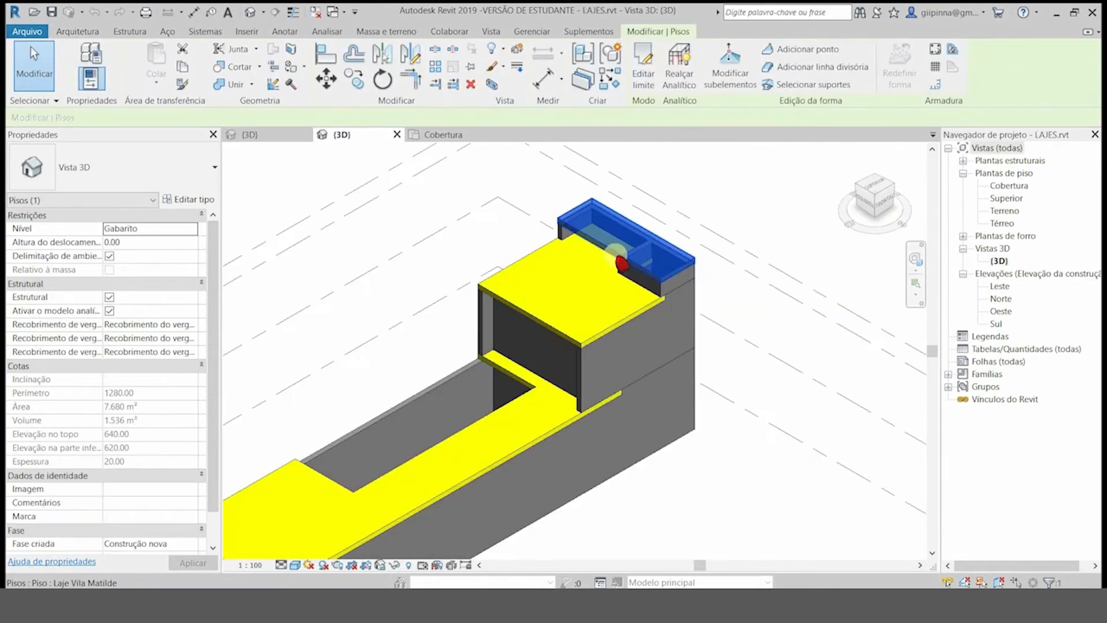
Step: Hide the Gabarito-level top slab in the 3D view of the LAJES model
right_click(622, 264)
click(628, 280)
scroll(608, 232, up, 3)
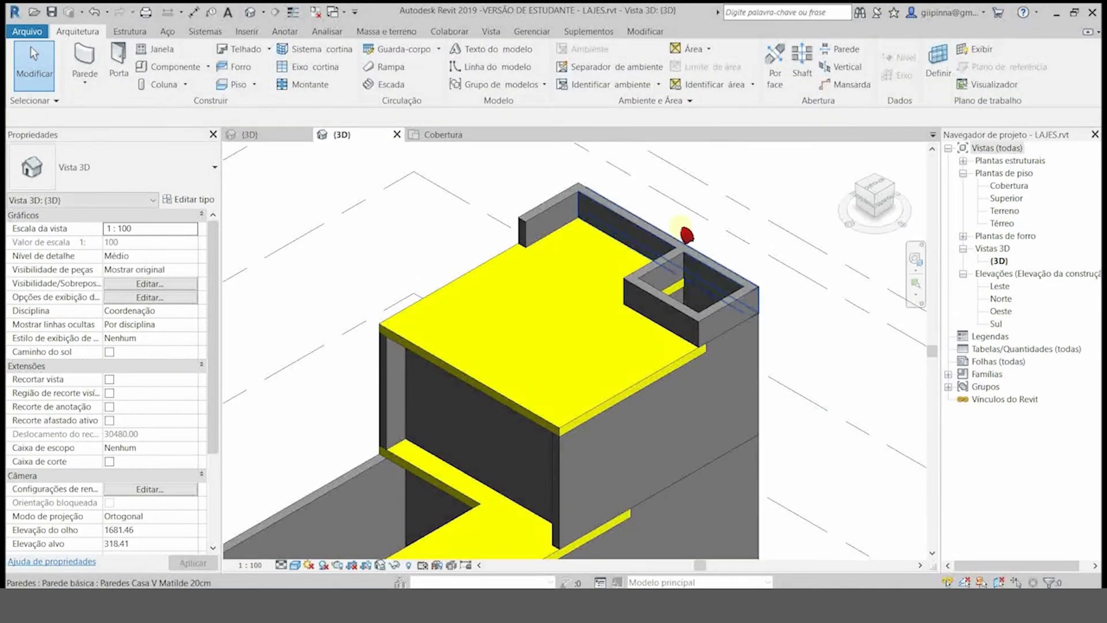
Step: Examine the outline of the yellow roof slab in the LAJES model, particularly around the walled shaft at the corner
shift+middle_drag(792, 183, 753, 226)
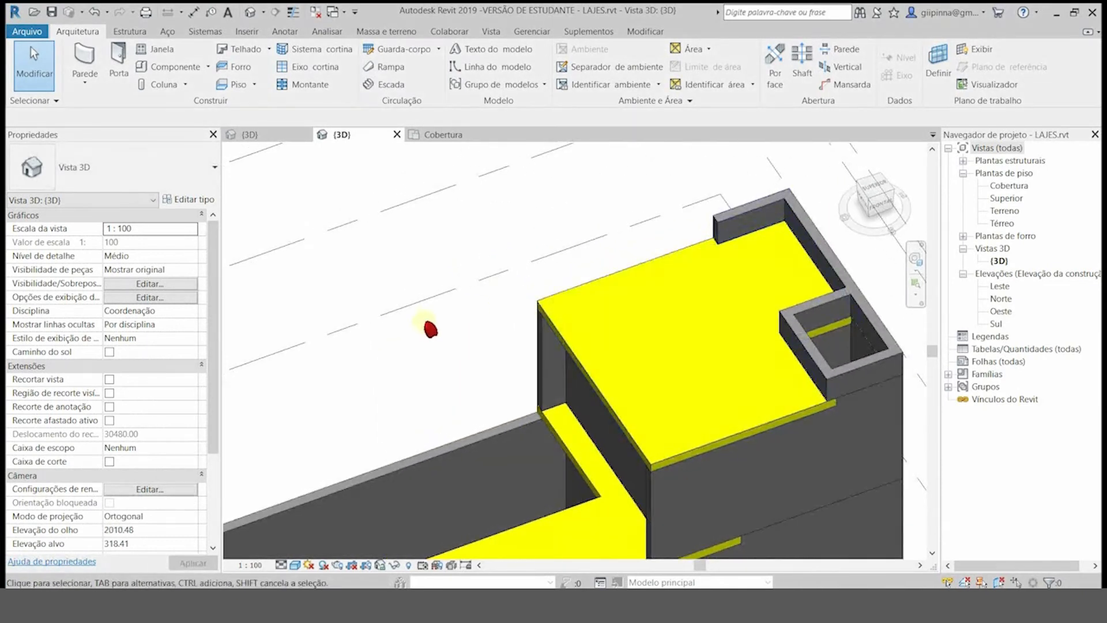
scroll(424, 326, down, 3)
scroll(663, 320, up, 2)
shift+middle_drag(656, 326, 558, 470)
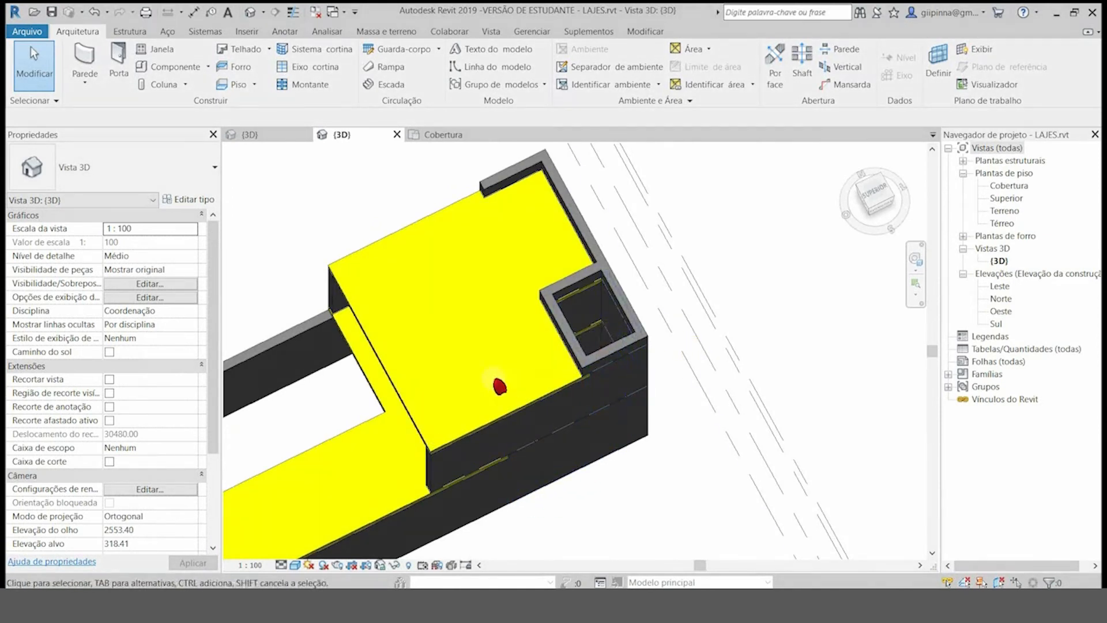
shift+middle_drag(637, 385, 406, 295)
scroll(425, 230, down, 3)
scroll(556, 279, up, 5)
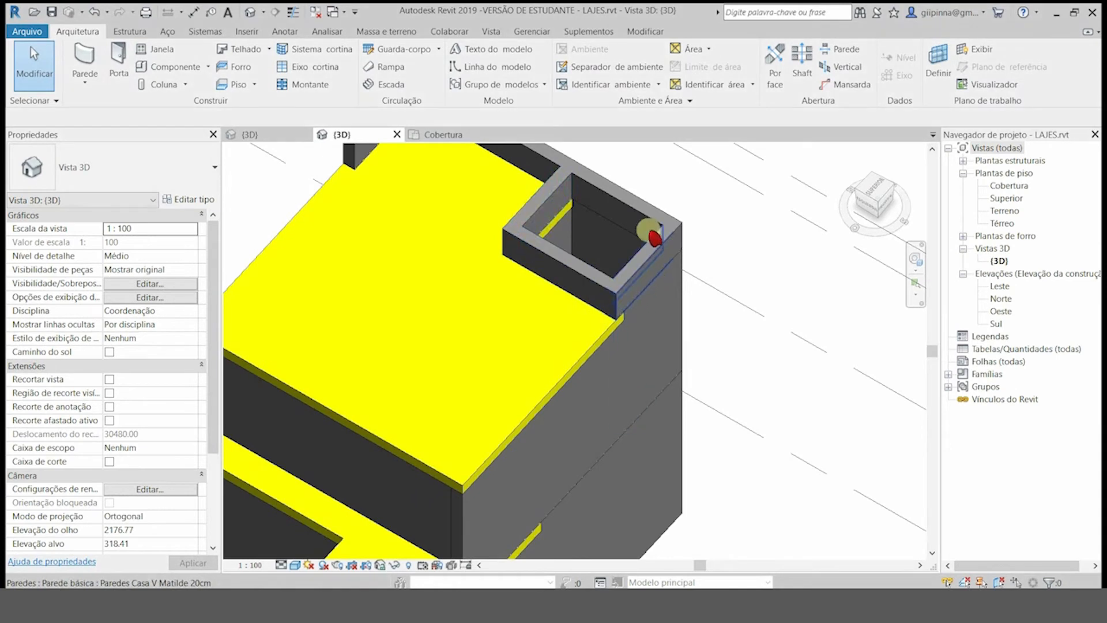
scroll(755, 339, down, 3)
shift+middle_drag(814, 331, 543, 336)
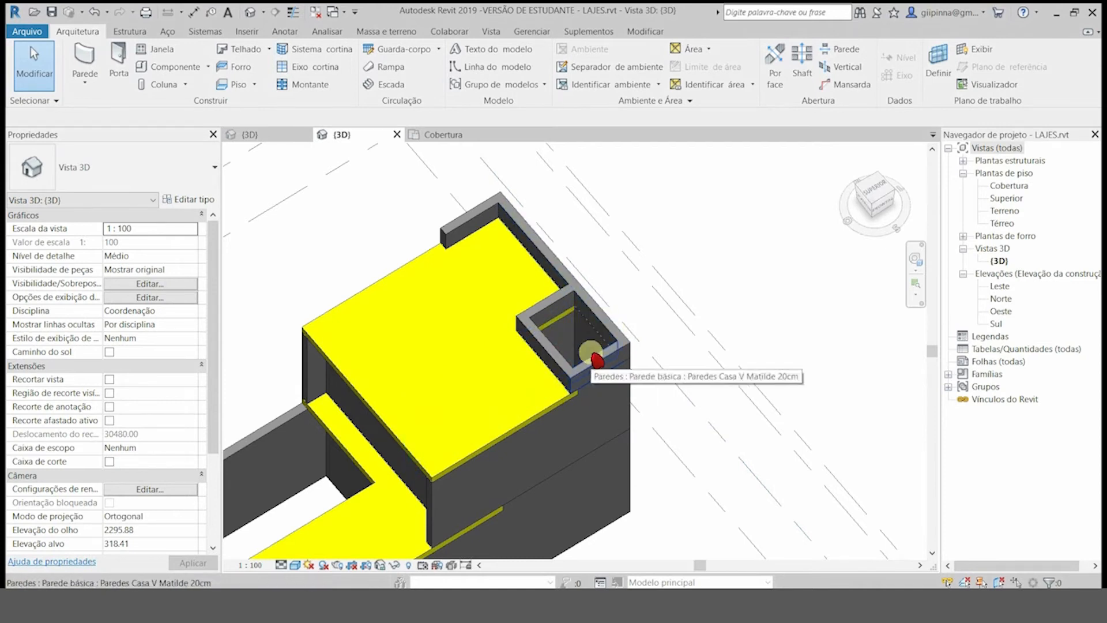
Step: Start a structural Laje Casa Vila Matilde floor at the Cobertura level in the PAREDES model's Cobertura plan, with straight boundary lines
click(291, 134)
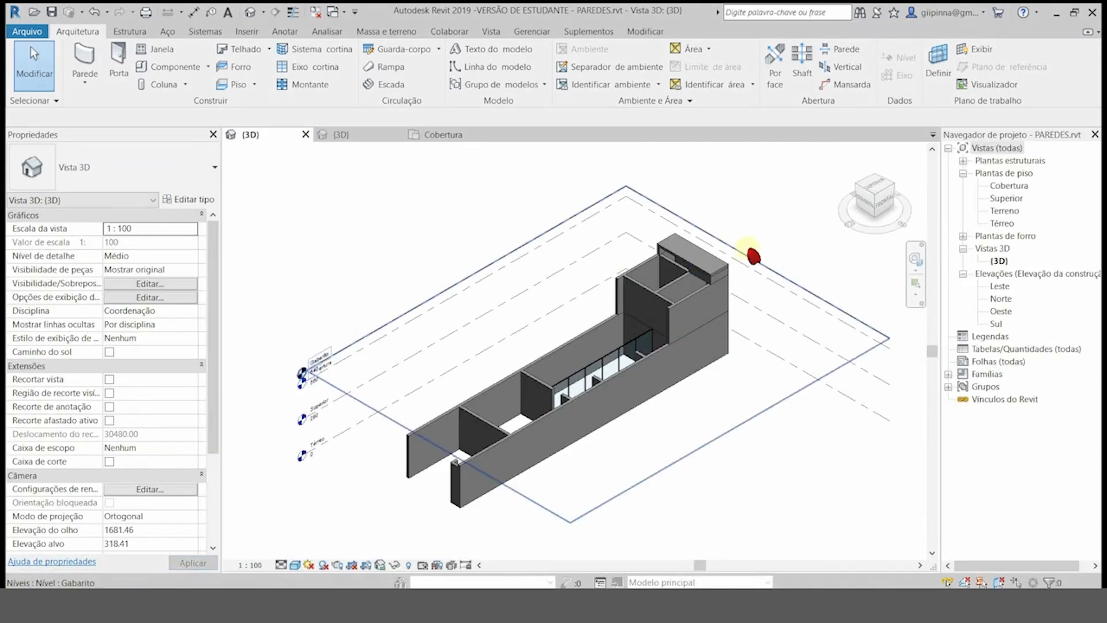
scroll(750, 250, up, 5)
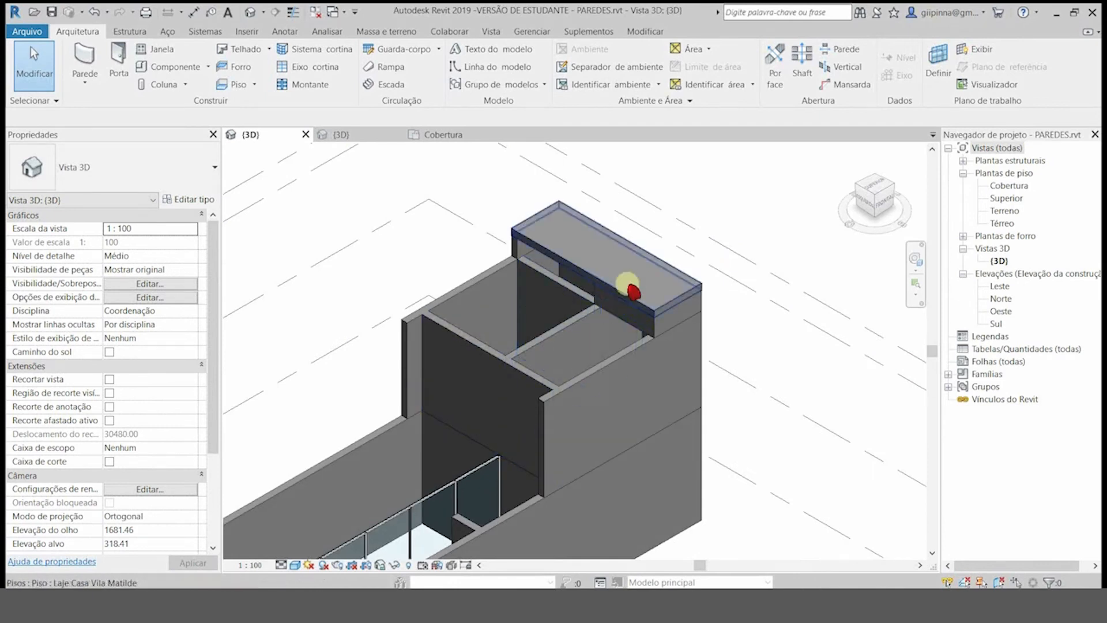
double_click(1009, 186)
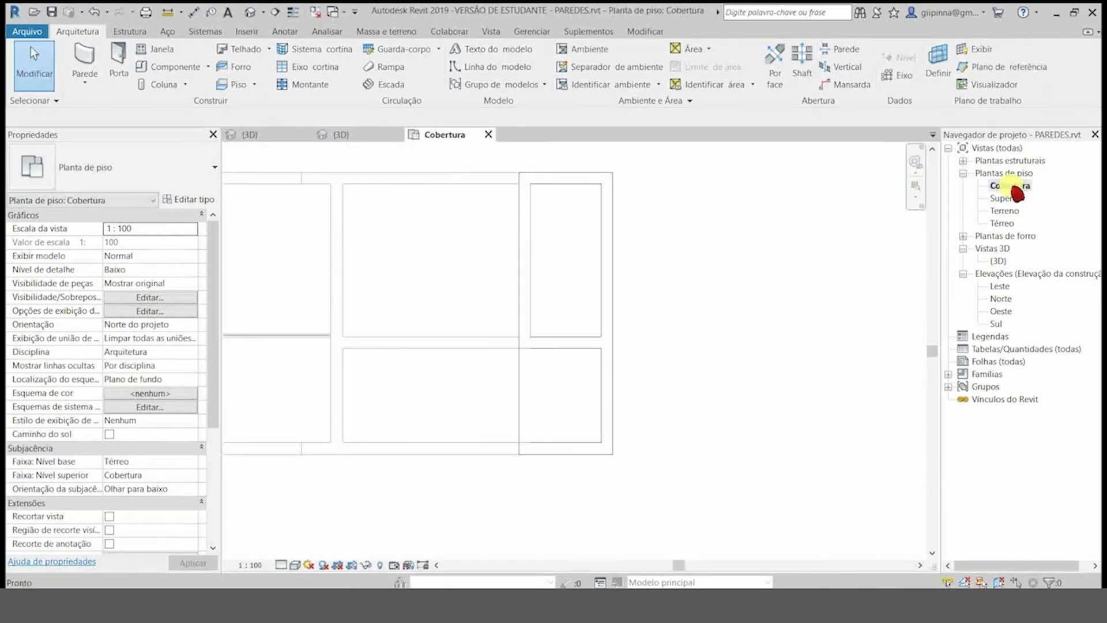
click(253, 84)
click(255, 140)
click(197, 230)
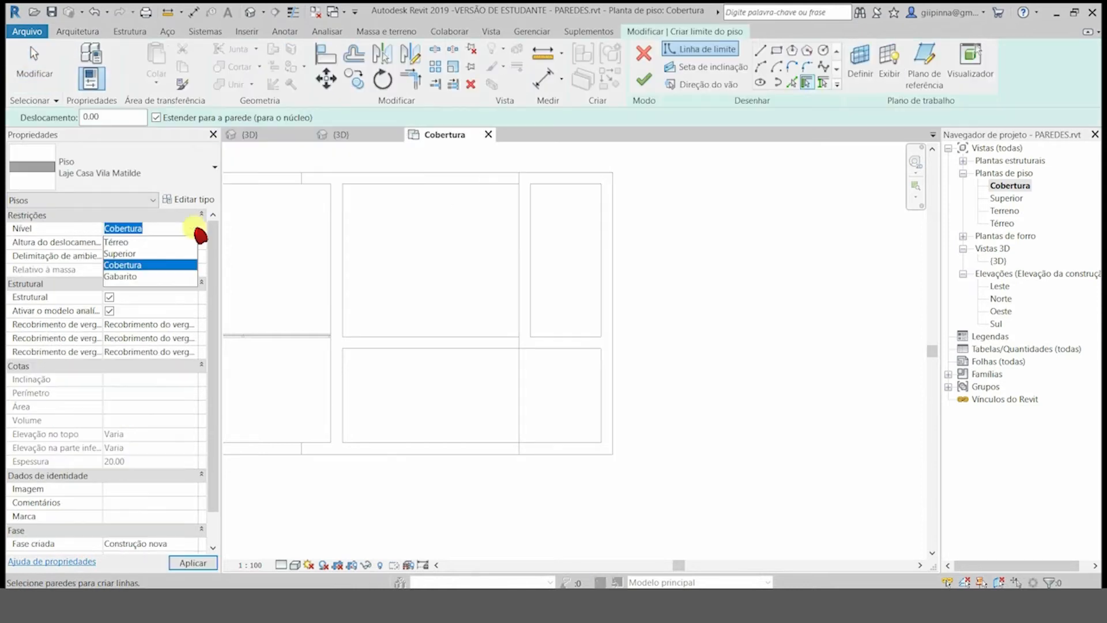
click(130, 265)
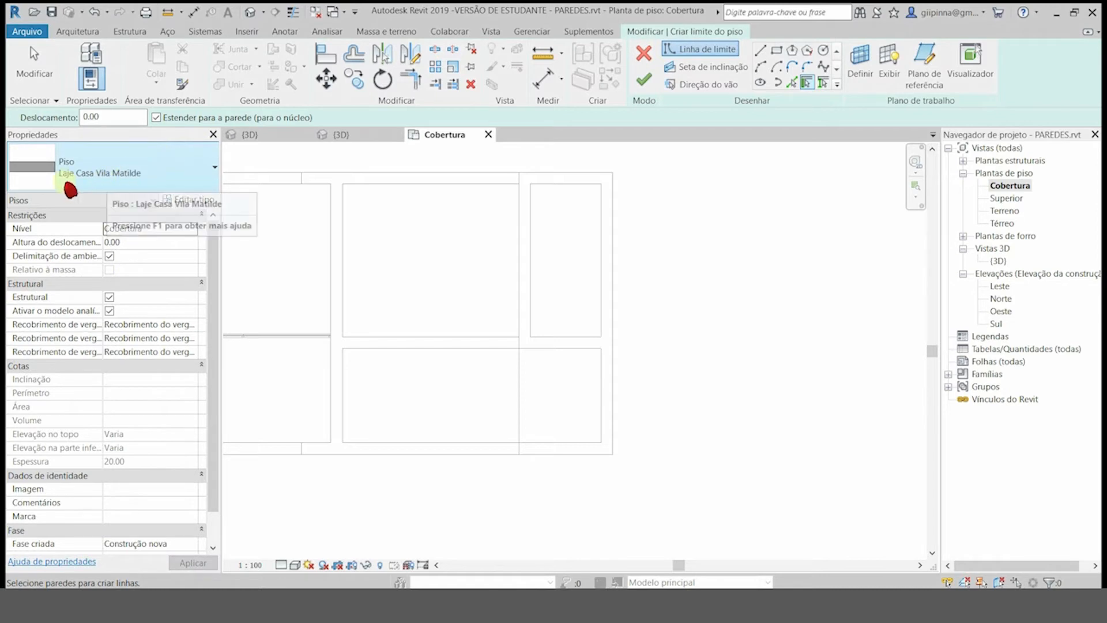
click(762, 52)
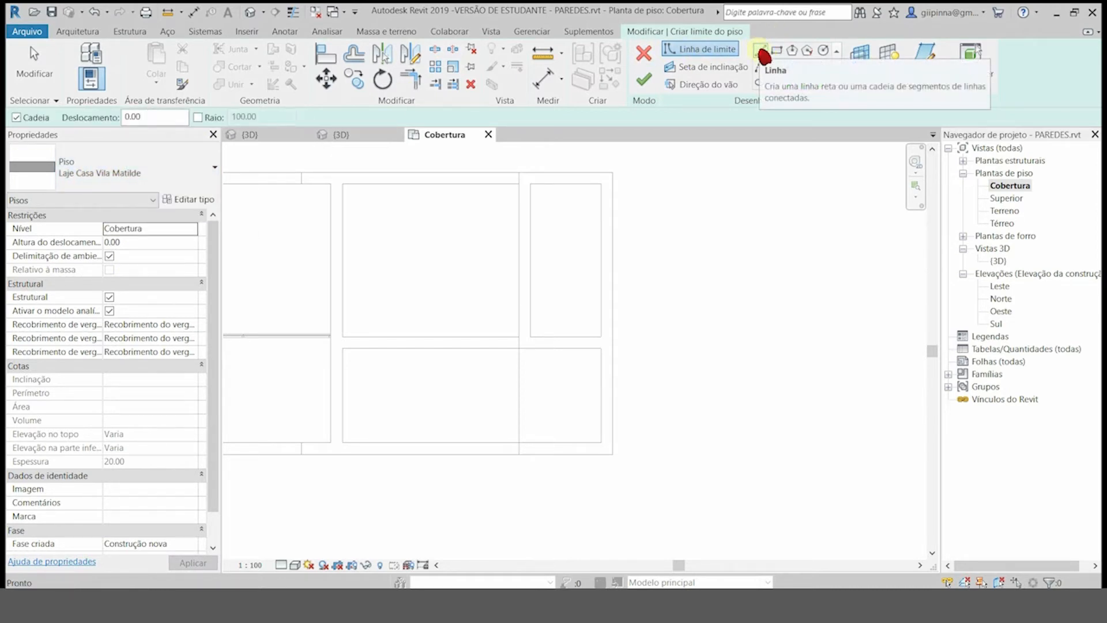
Step: Sketch the closed roof slab boundary with a corner notch, using a 300 cm end edge, a 180 cm notch side and a 370 cm lower edge
click(331, 172)
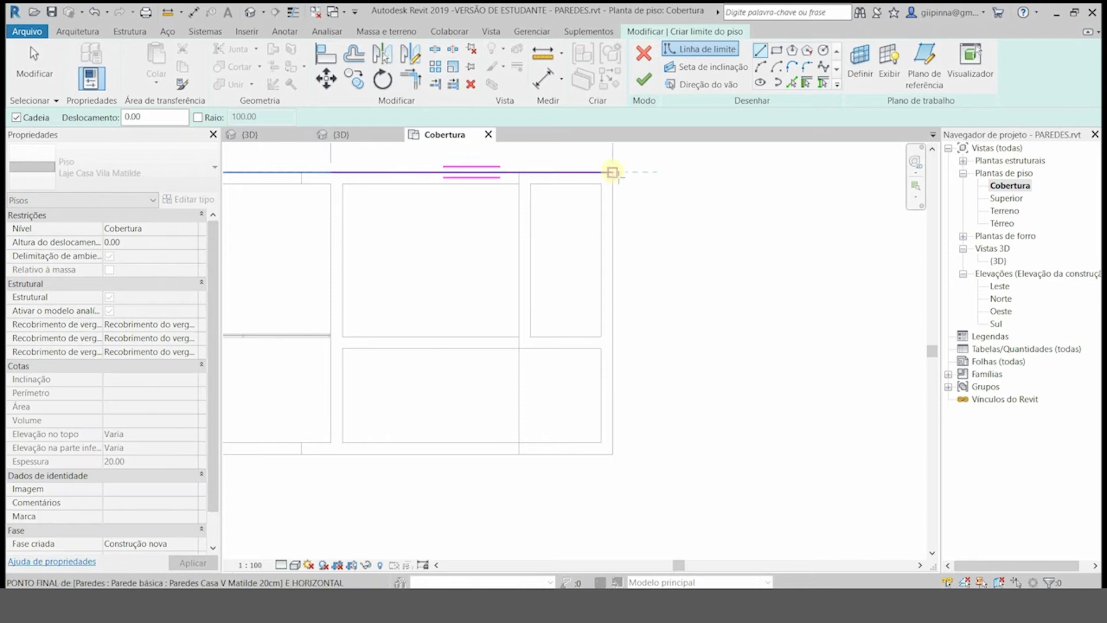
click(613, 172)
click(612, 348)
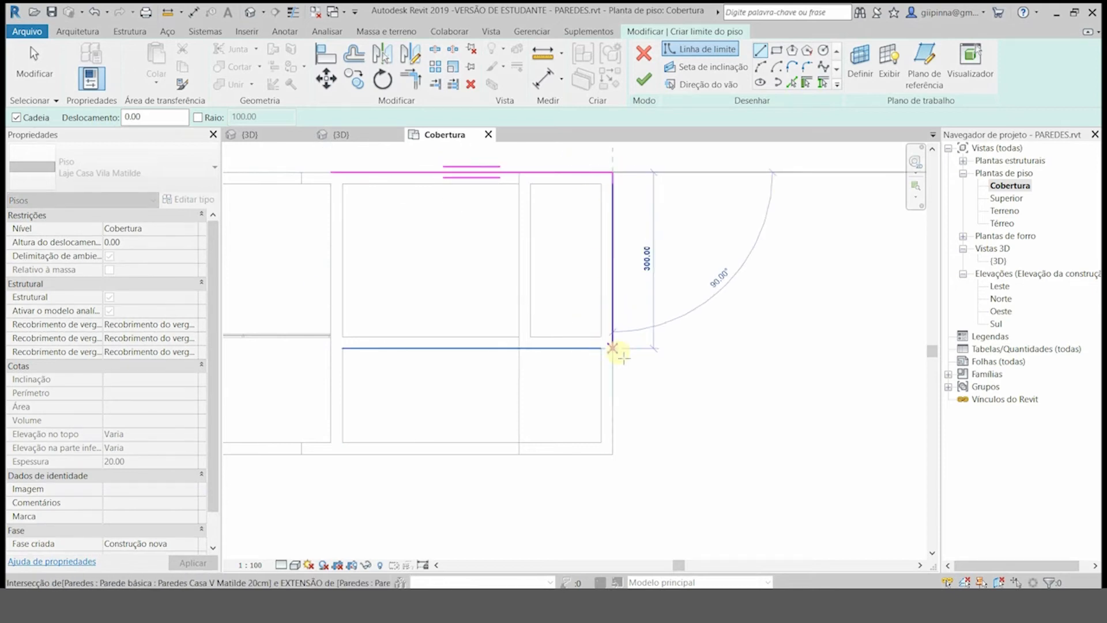
click(519, 347)
click(519, 454)
click(301, 454)
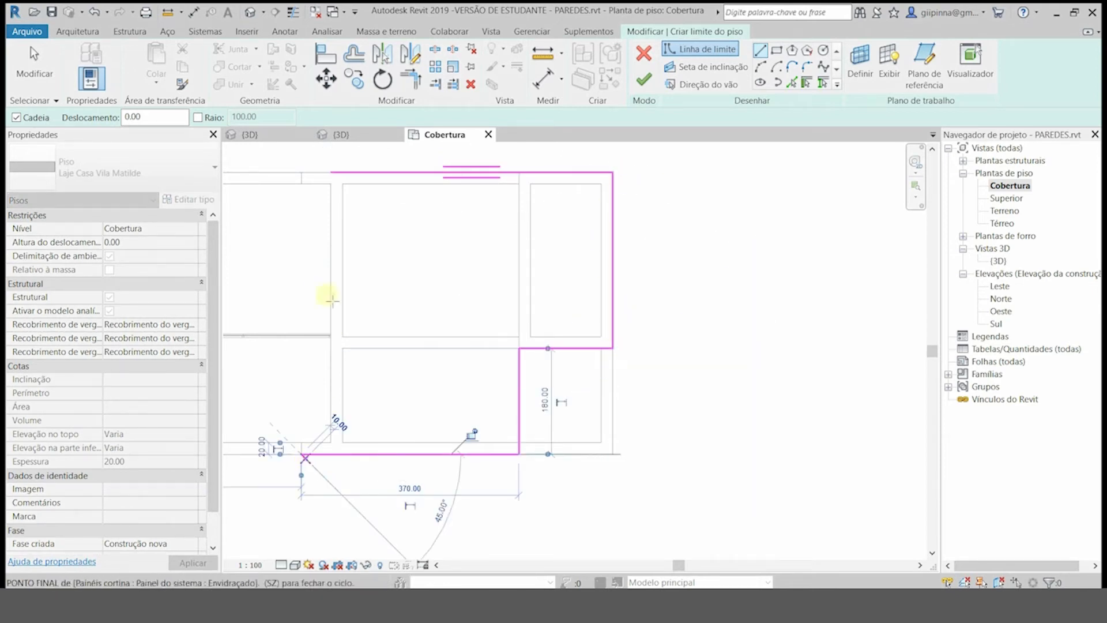
click(301, 172)
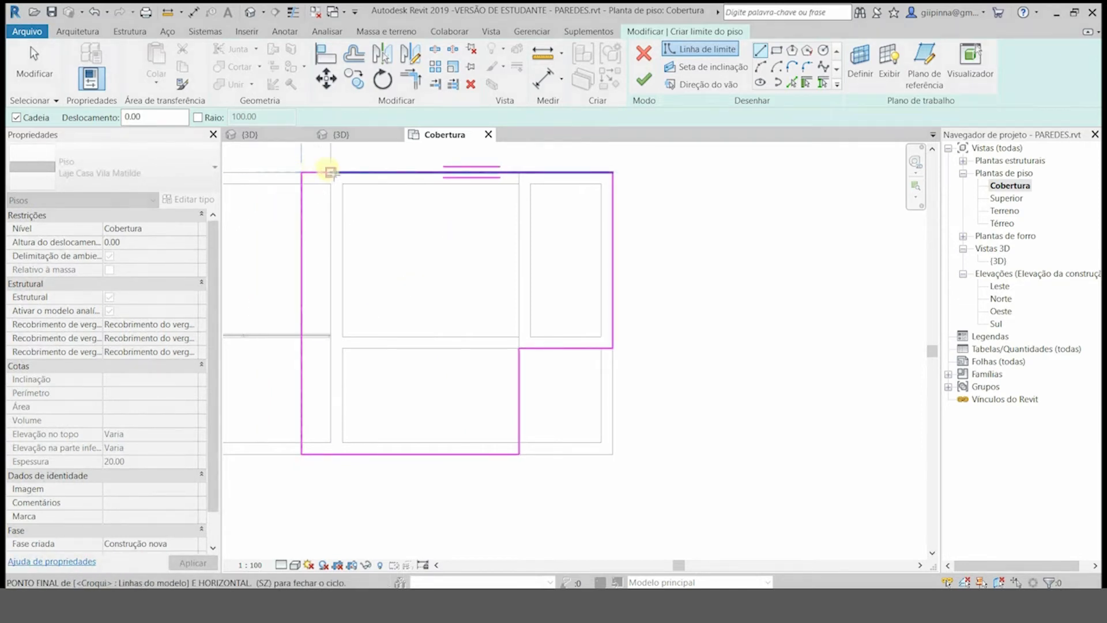
key(Escape)
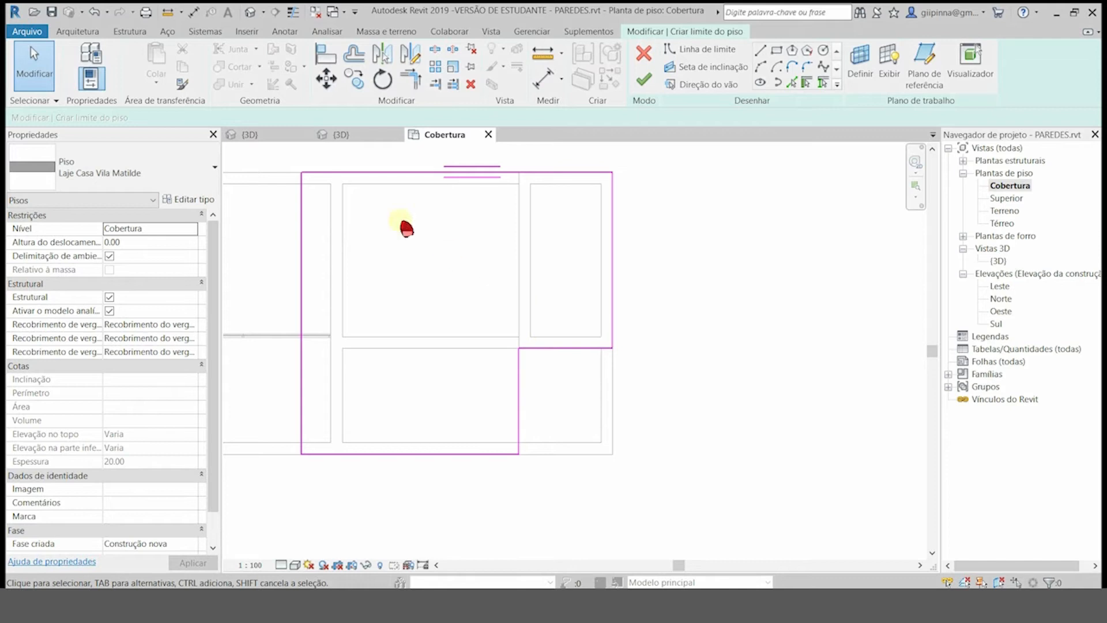
Step: Align the notch's vertical boundary line with the shaft-side face of the cross wall
click(324, 55)
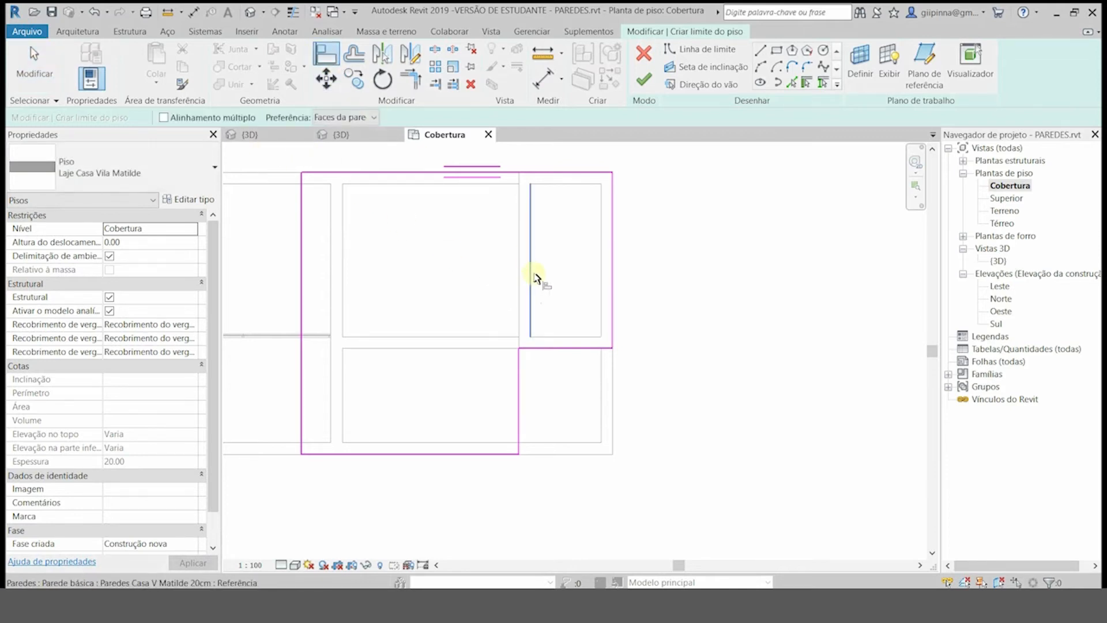
click(531, 286)
click(515, 391)
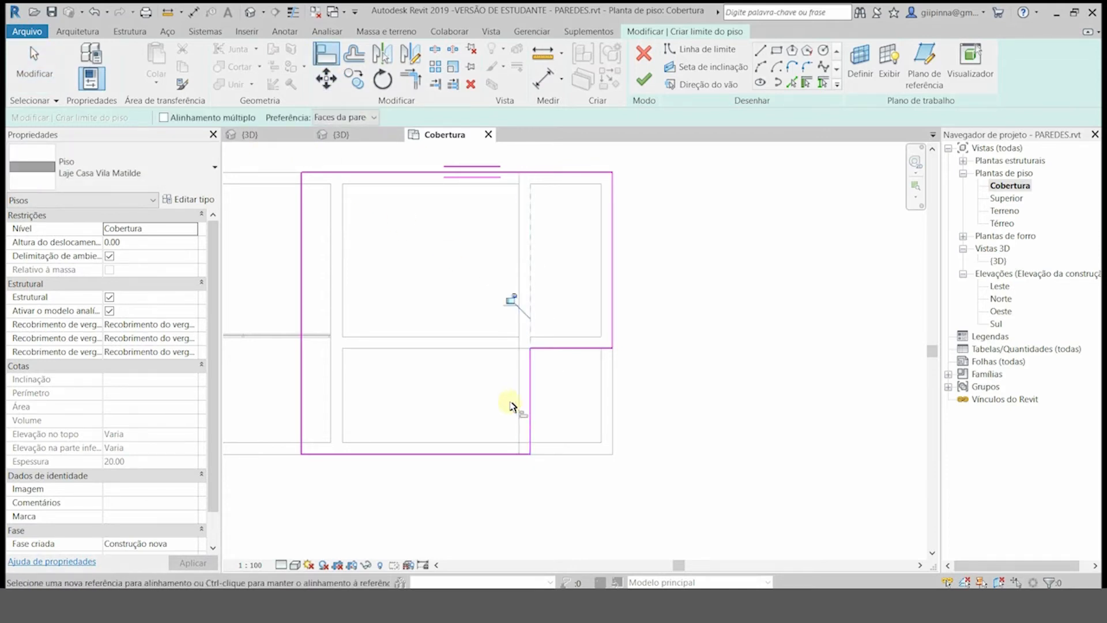
key(Escape)
key(Escape)
click(303, 300)
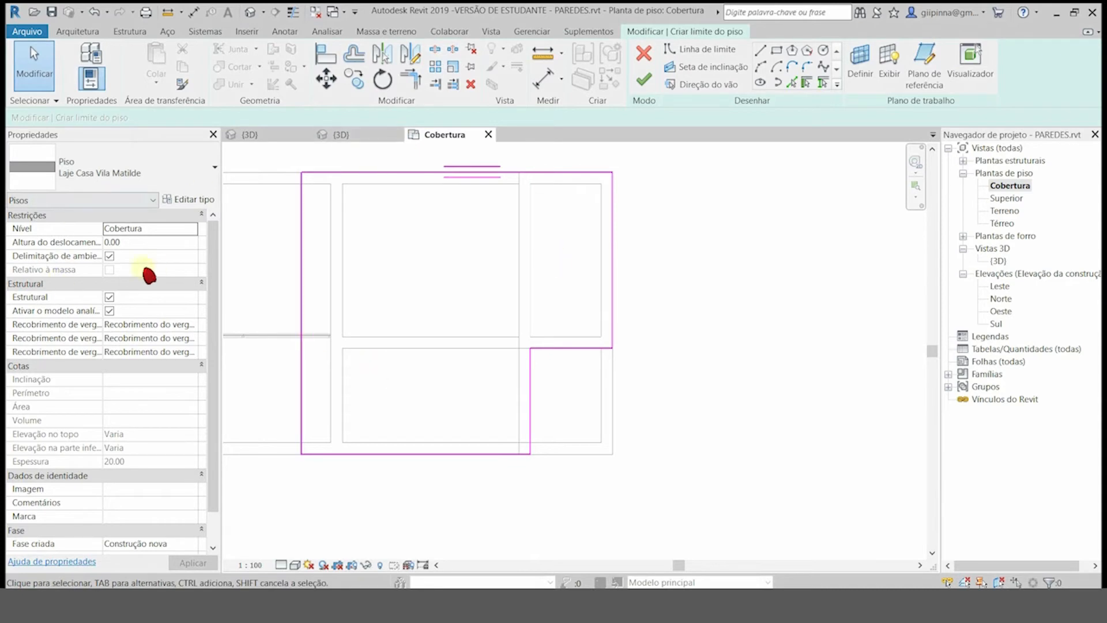
Step: Finish the Cobertura slab sketch and detach the highlighted walls from their missing targets
click(646, 82)
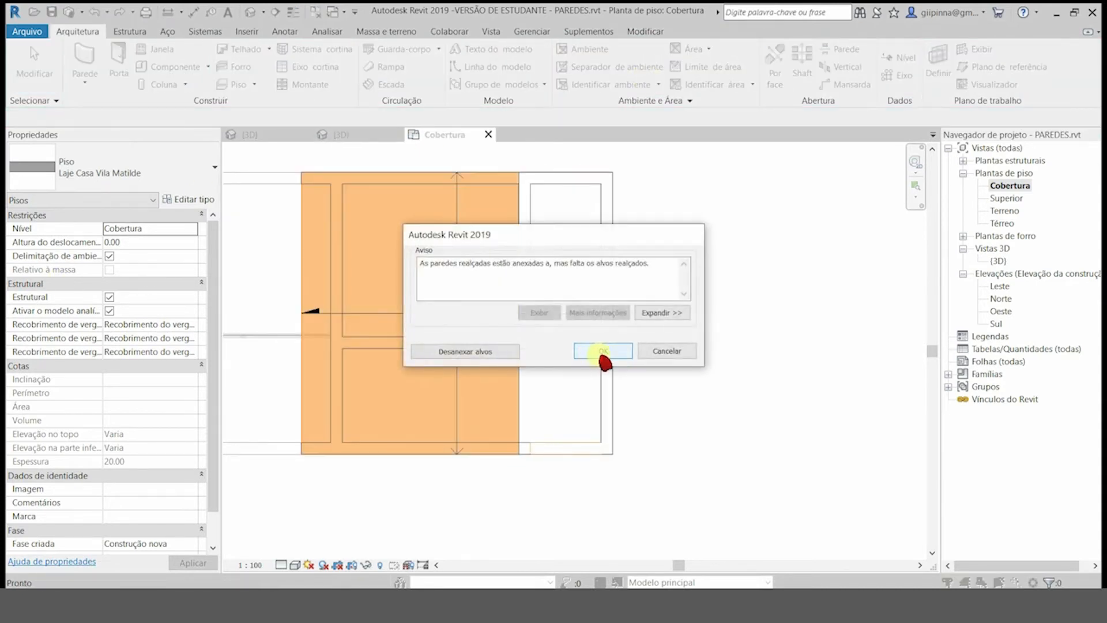
click(491, 351)
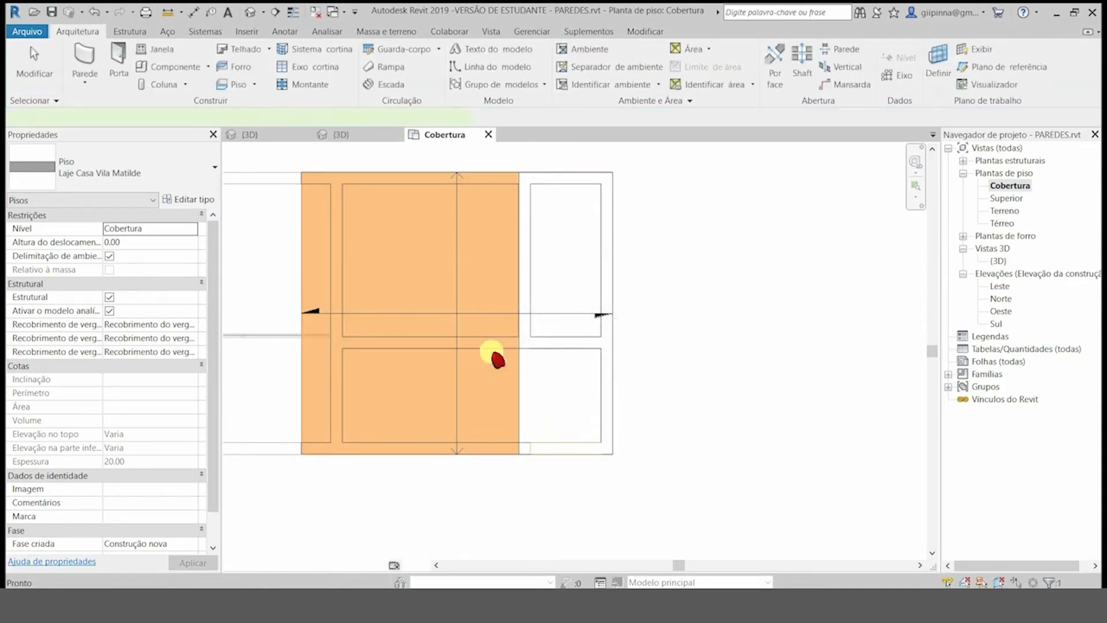
click(582, 314)
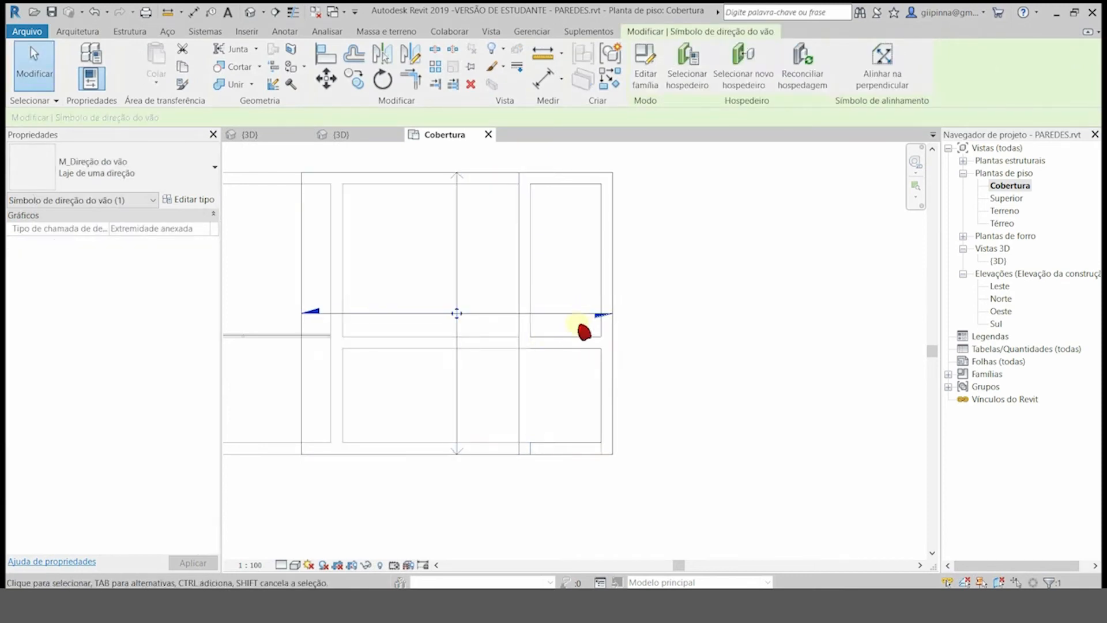
click(661, 327)
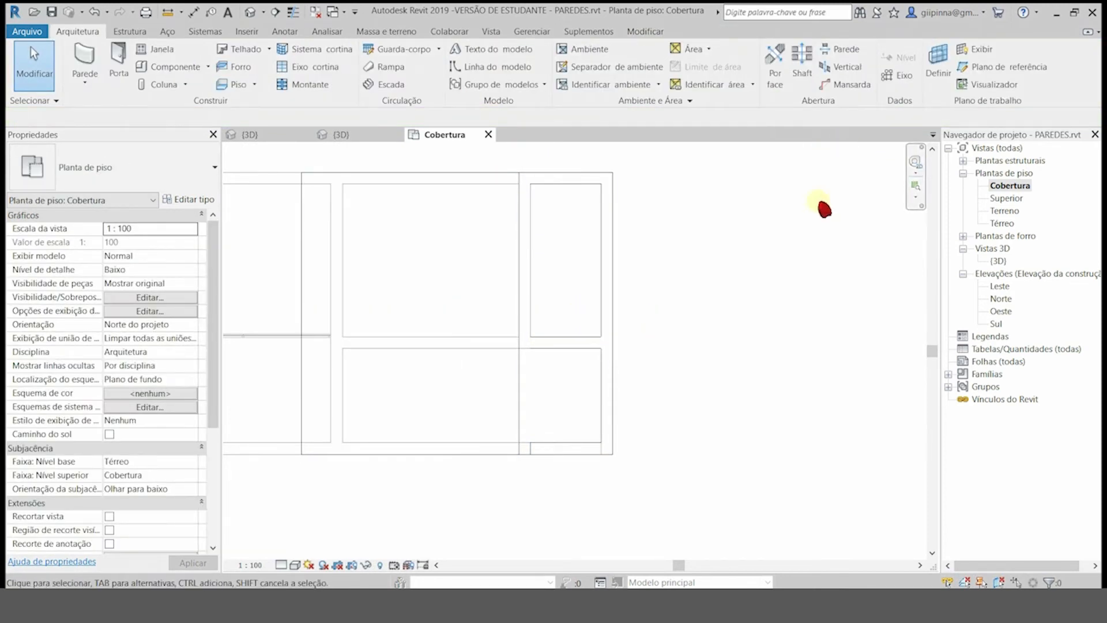
Step: Inspect in the 3D view the side wall and the gap at the notched corner beneath the top block
double_click(1004, 261)
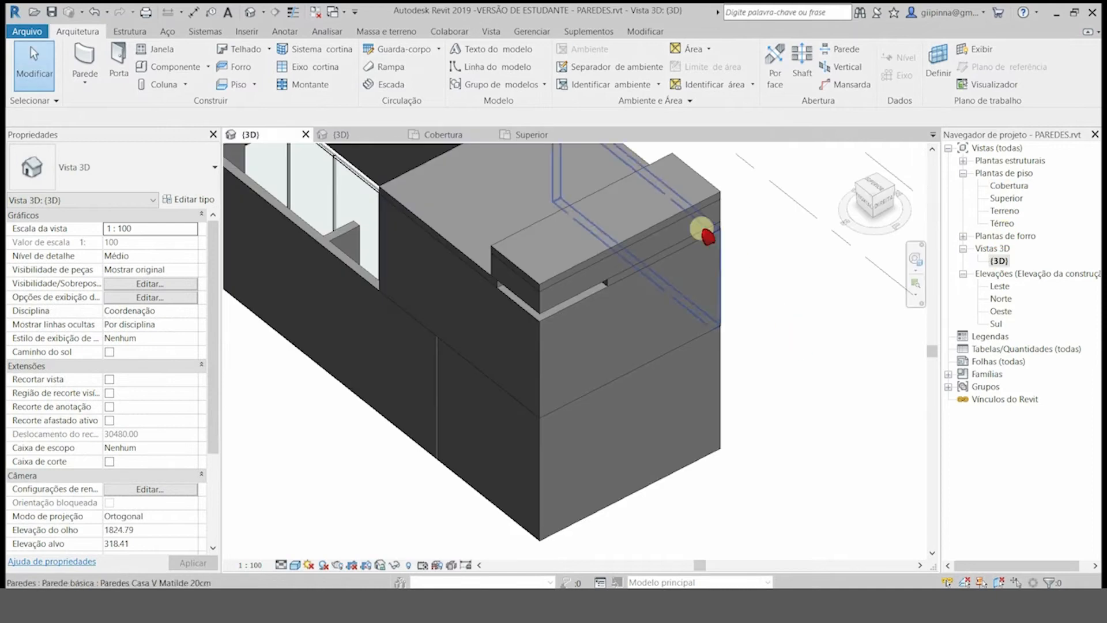
scroll(483, 332, up, 5)
click(441, 199)
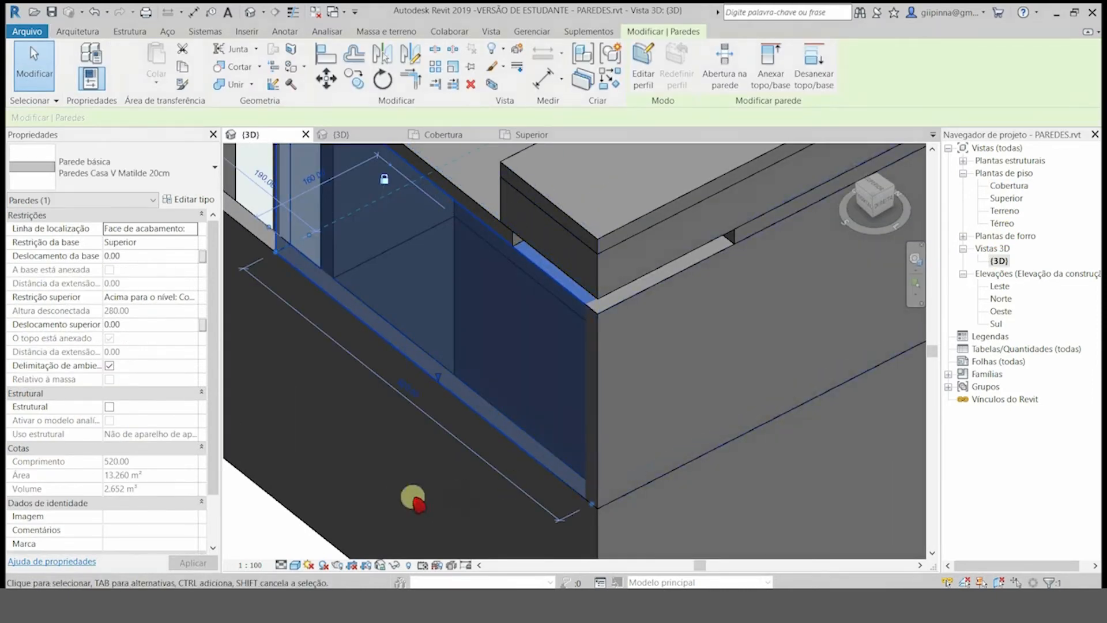
click(257, 512)
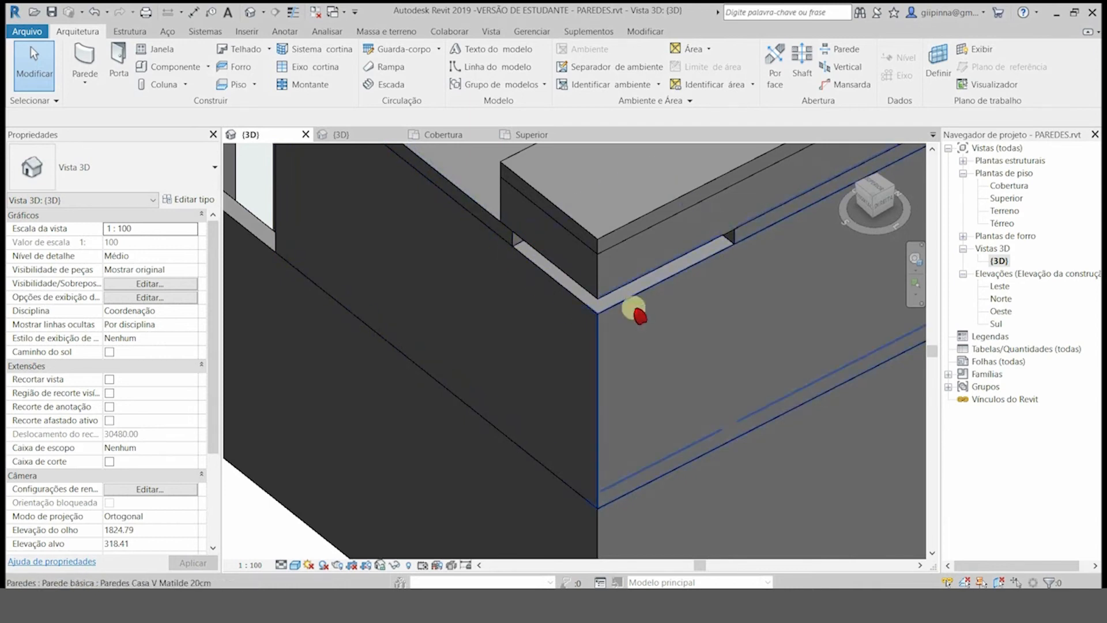
Step: In the Superior floor plan, split the end wall at the cross wall's lower face and detach the highlighted wall from its missing targets
double_click(1018, 199)
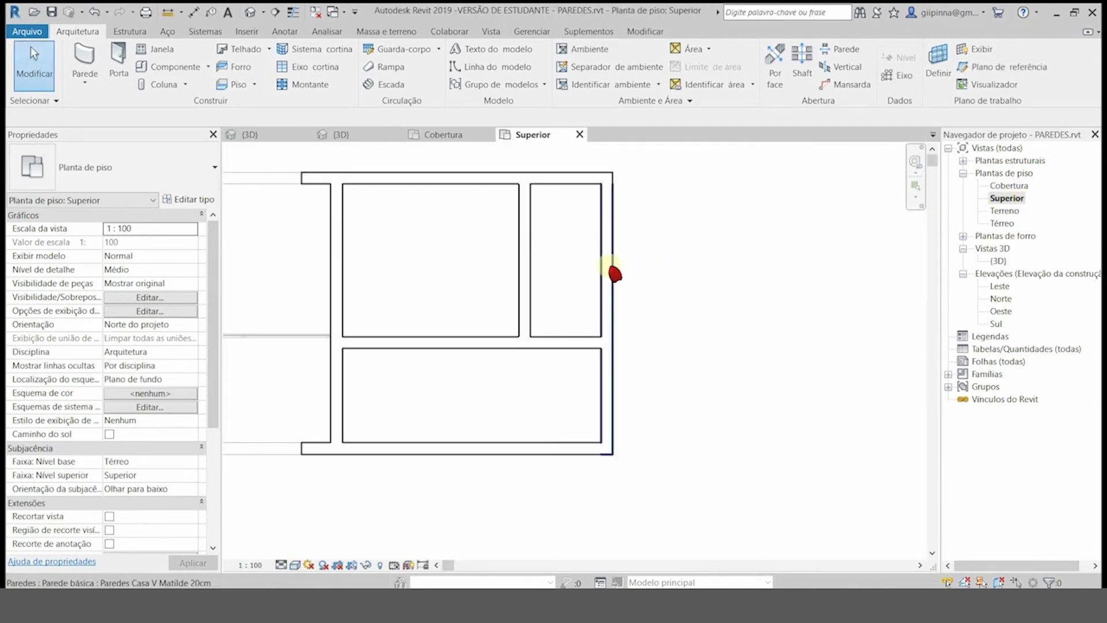
click(615, 273)
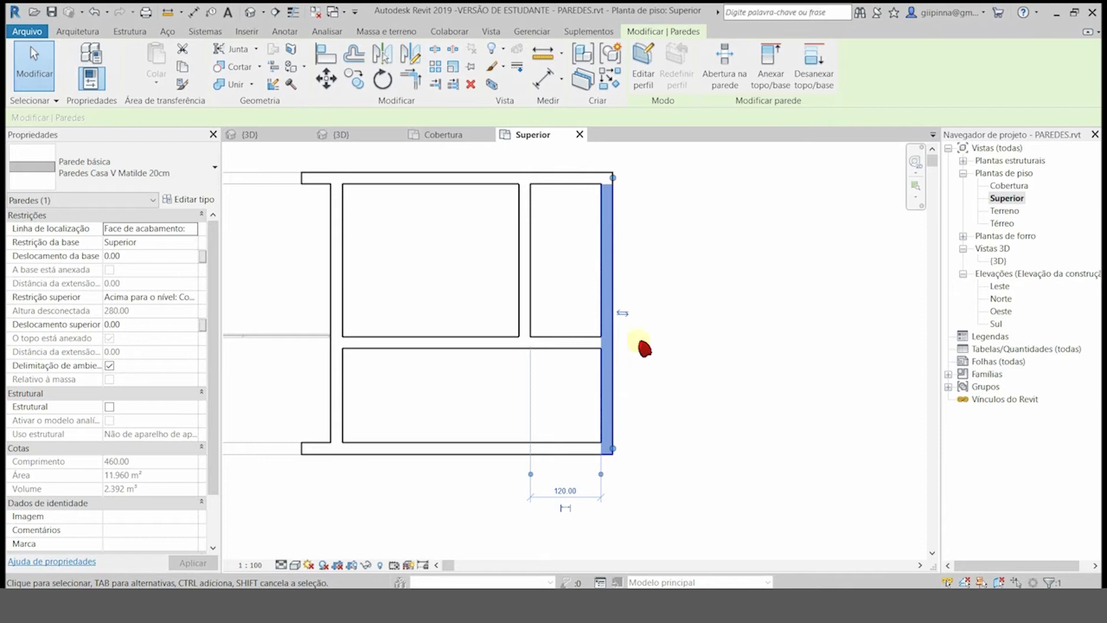
click(438, 51)
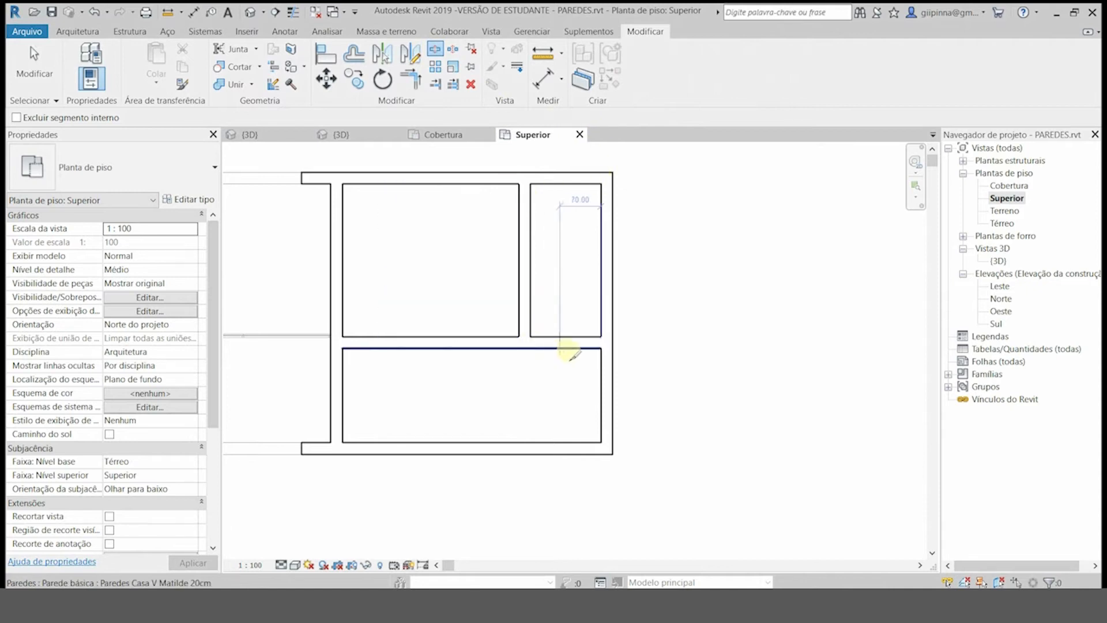
scroll(607, 364, up, 3)
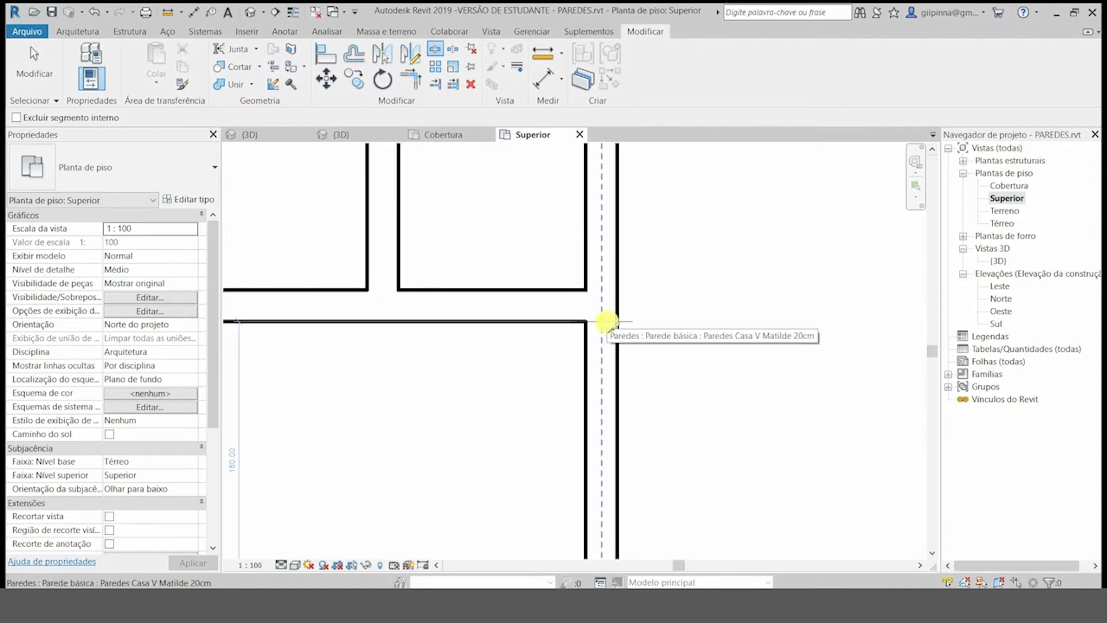
click(606, 321)
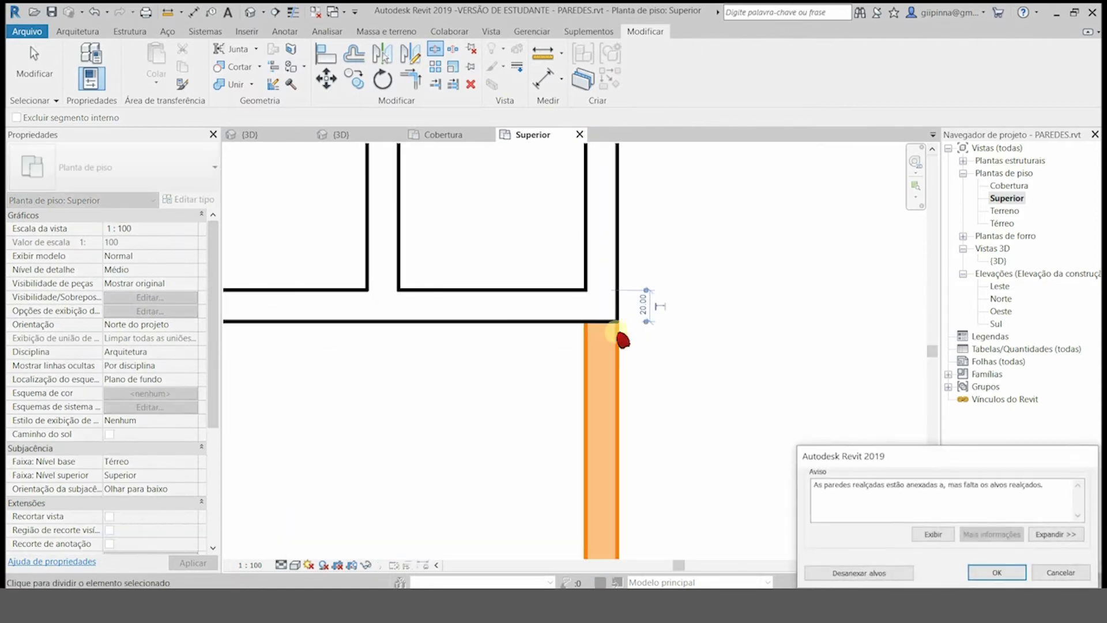
click(844, 572)
key(Escape)
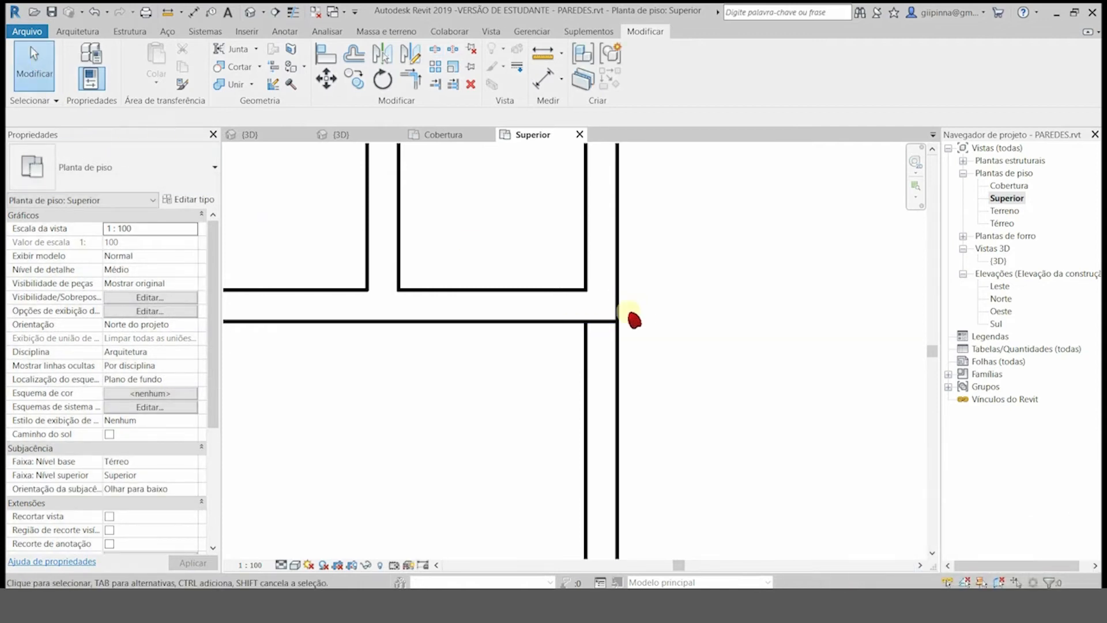
Step: Check the split end wall's two segments in plan and examine the corner walls and remaining side gap in the 3D view
click(618, 352)
click(615, 259)
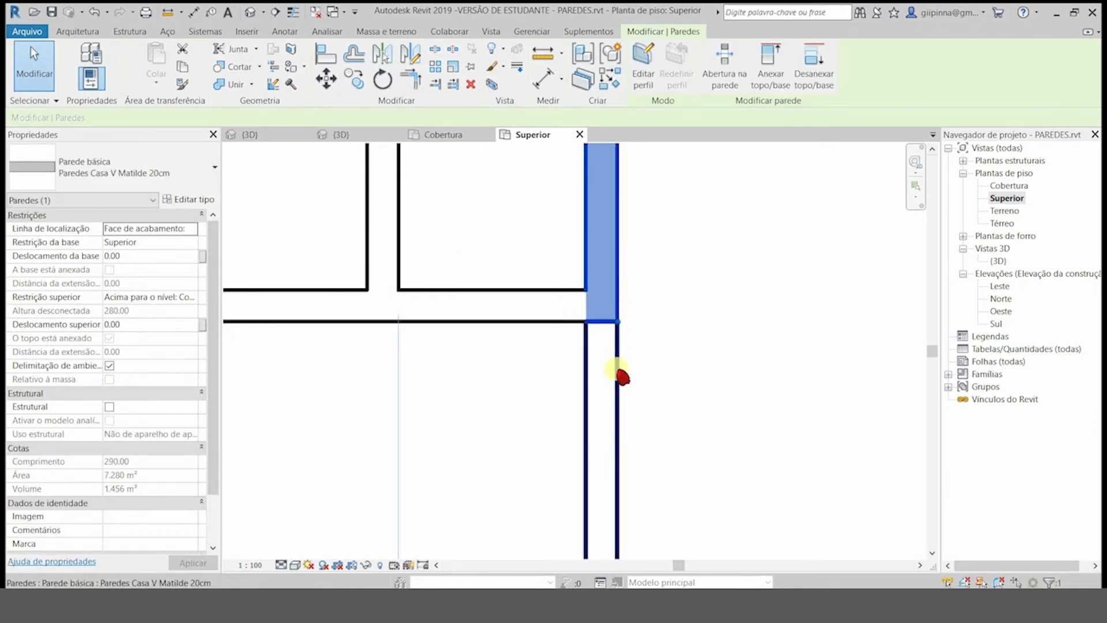
key(Escape)
double_click(998, 261)
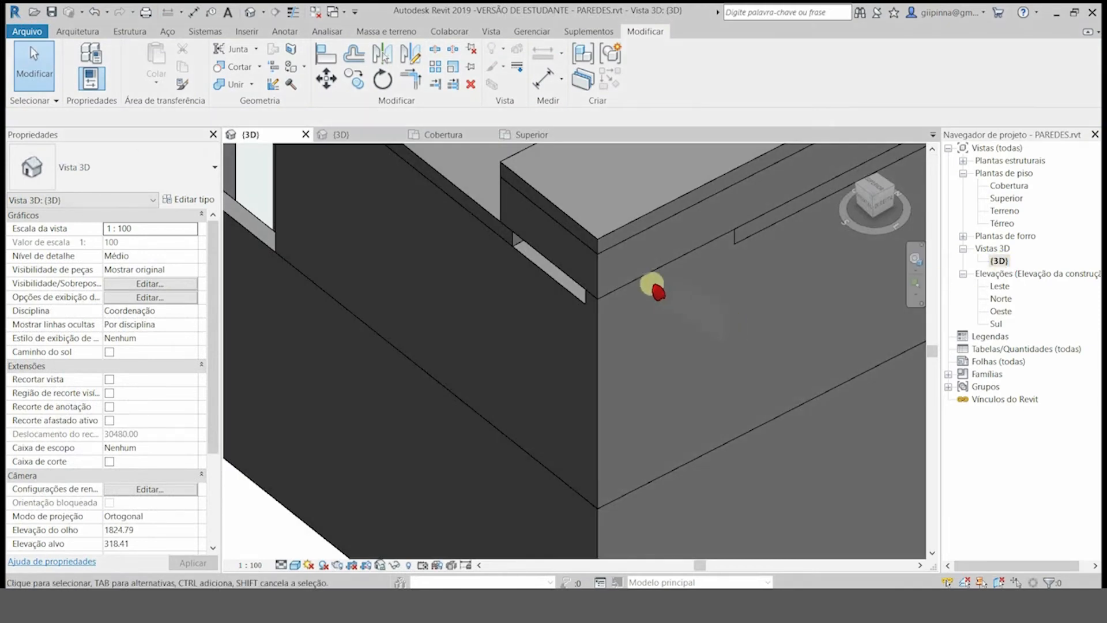
click(650, 286)
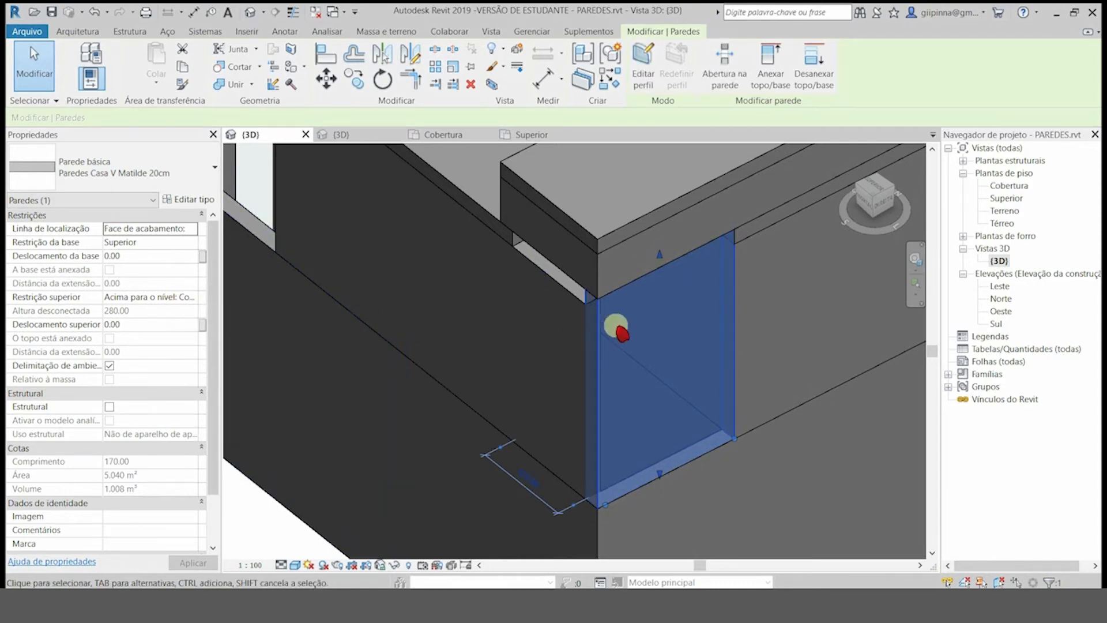
click(662, 237)
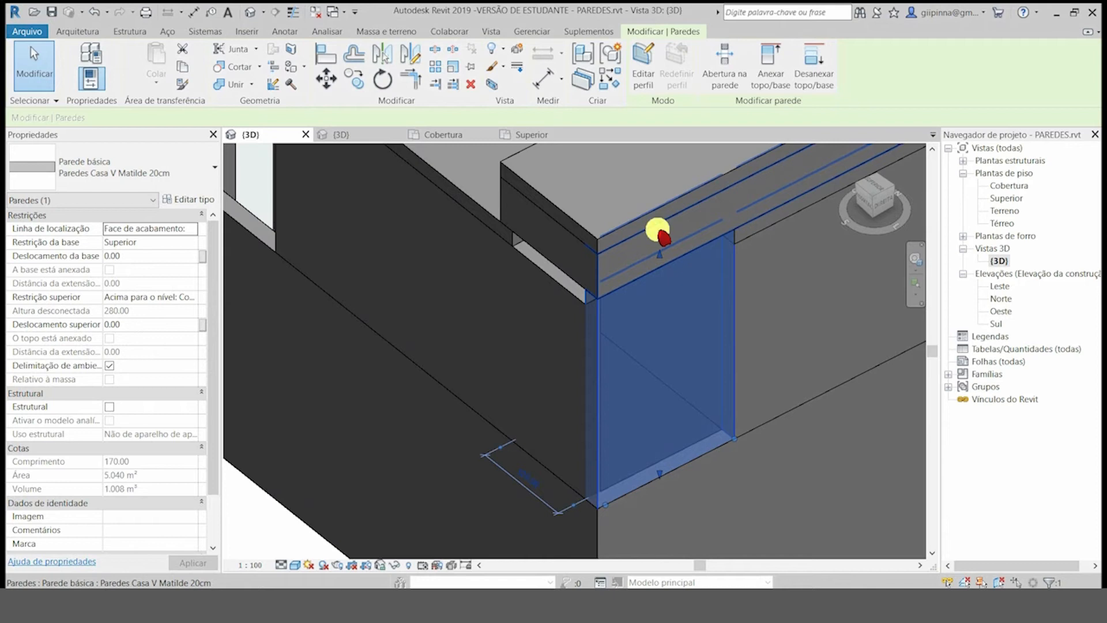
click(546, 278)
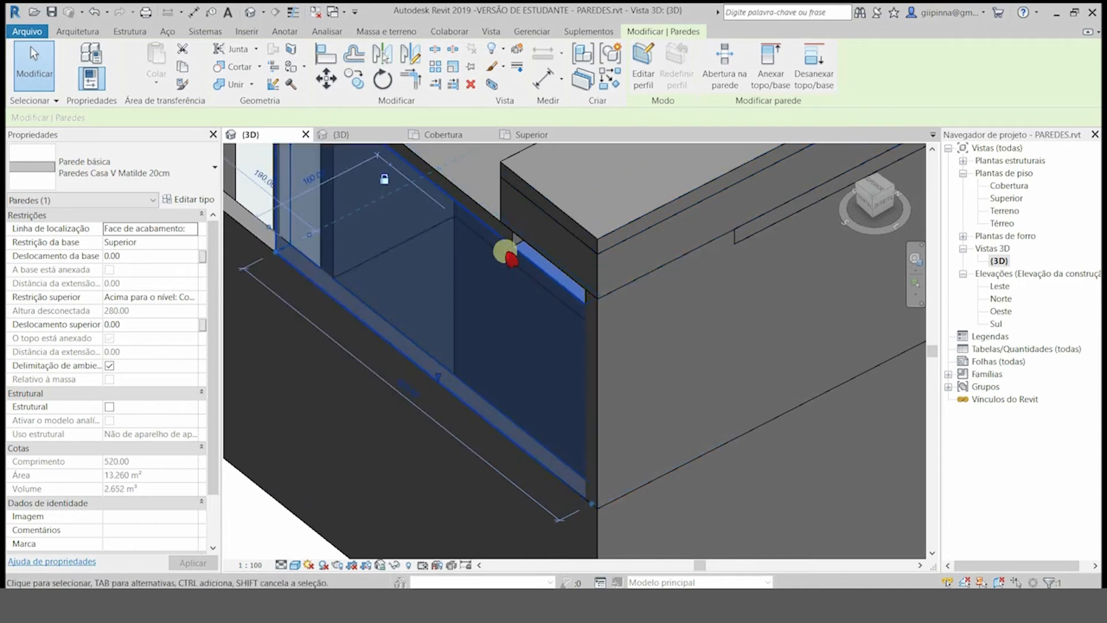
Step: Split the lower side wall in the Superior plan in line with the shaft-side face of the partition and detach its missing targets
scroll(479, 173, up, 5)
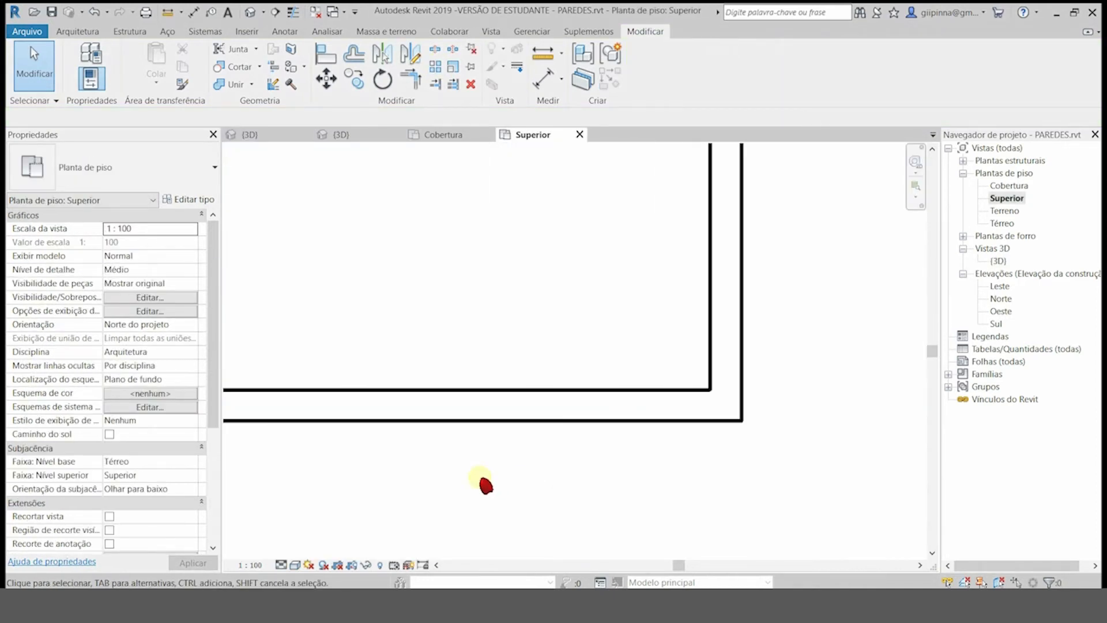
key(s)
key(l)
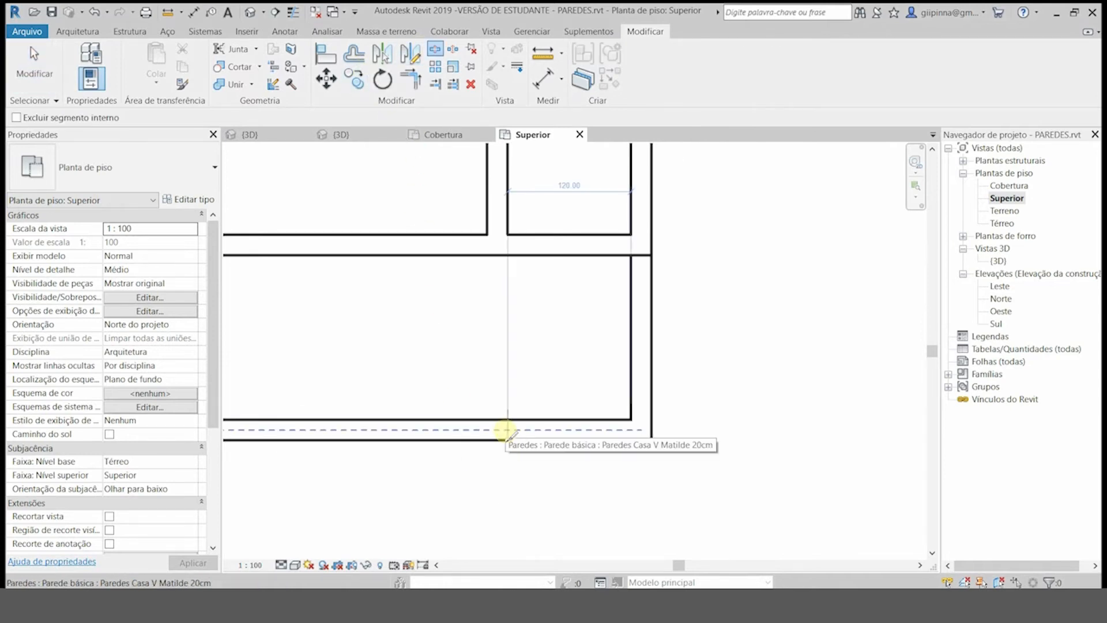
click(506, 430)
click(857, 573)
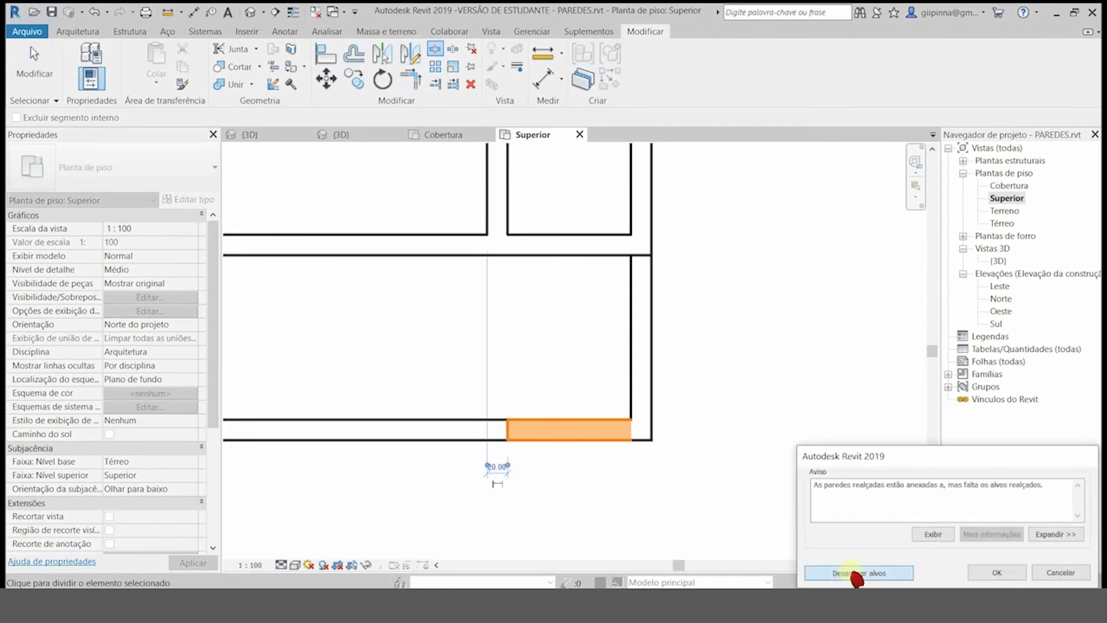
Step: Inspect the notched corner in the 3D view and view the whole house in isometric
double_click(1001, 261)
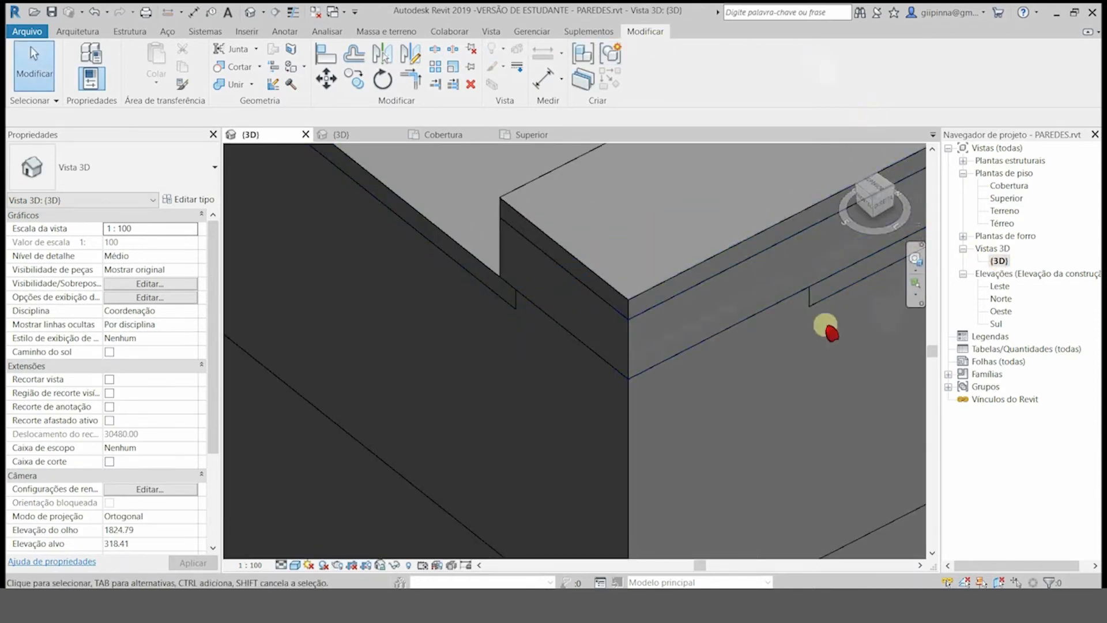
scroll(556, 223, down, 2)
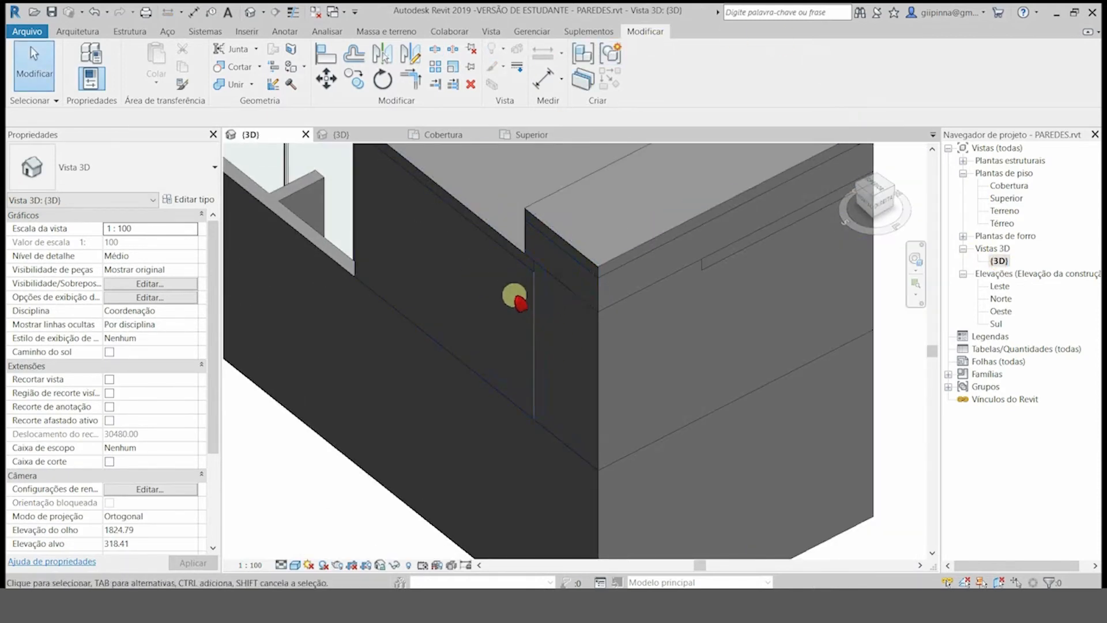
scroll(635, 345, down, 3)
shift+middle_drag(583, 415, 744, 406)
scroll(825, 477, down, 2)
click(880, 191)
scroll(582, 211, up, 3)
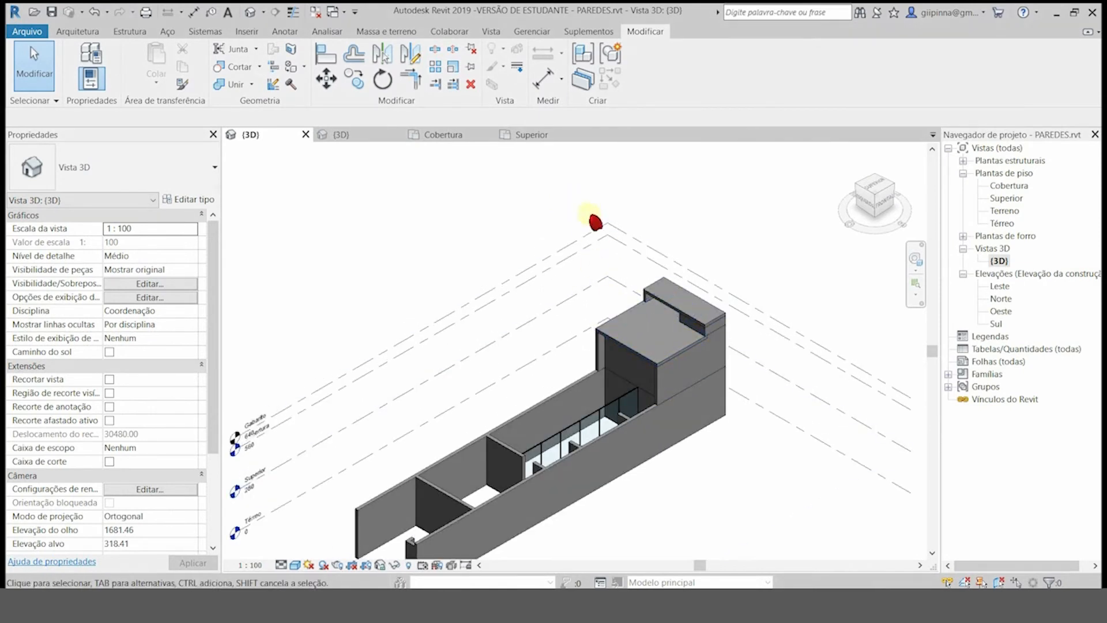
scroll(519, 175, down, 1)
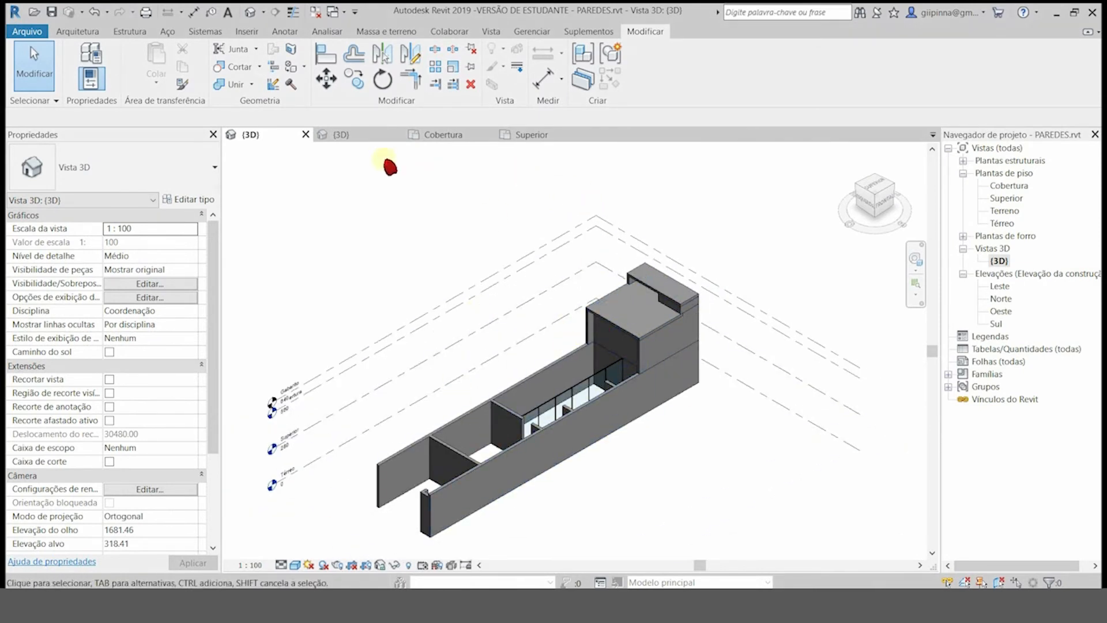
Step: Start a Laje Casa Vila Matilde floor on Superior and sketch its boundary along the outer walls, patio glazing and cross walls
click(362, 137)
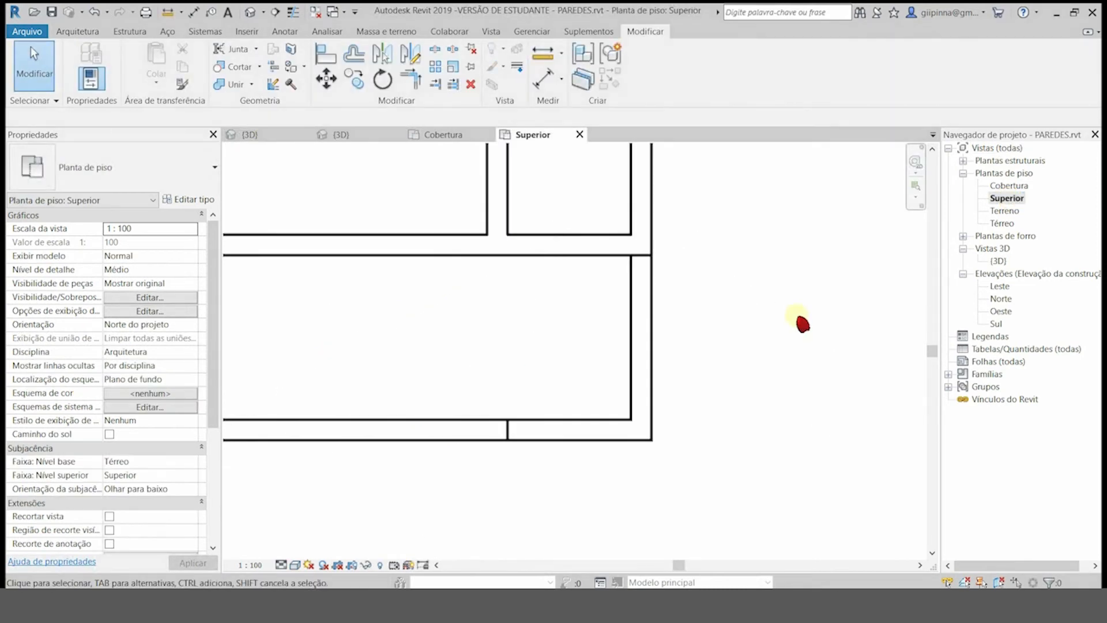
scroll(802, 324, down, 6)
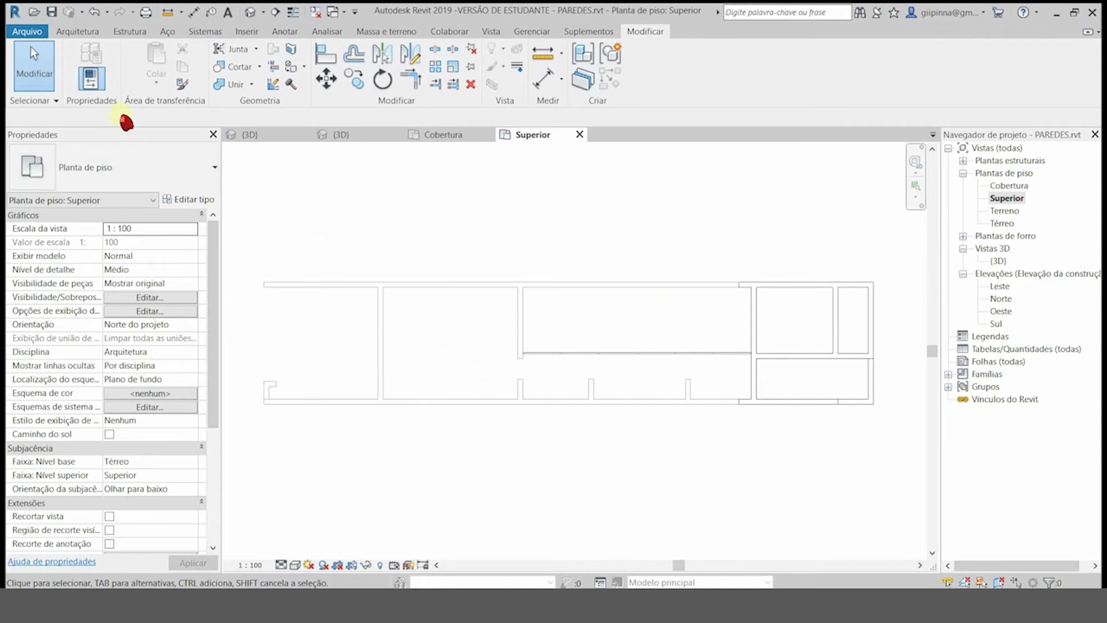
click(92, 34)
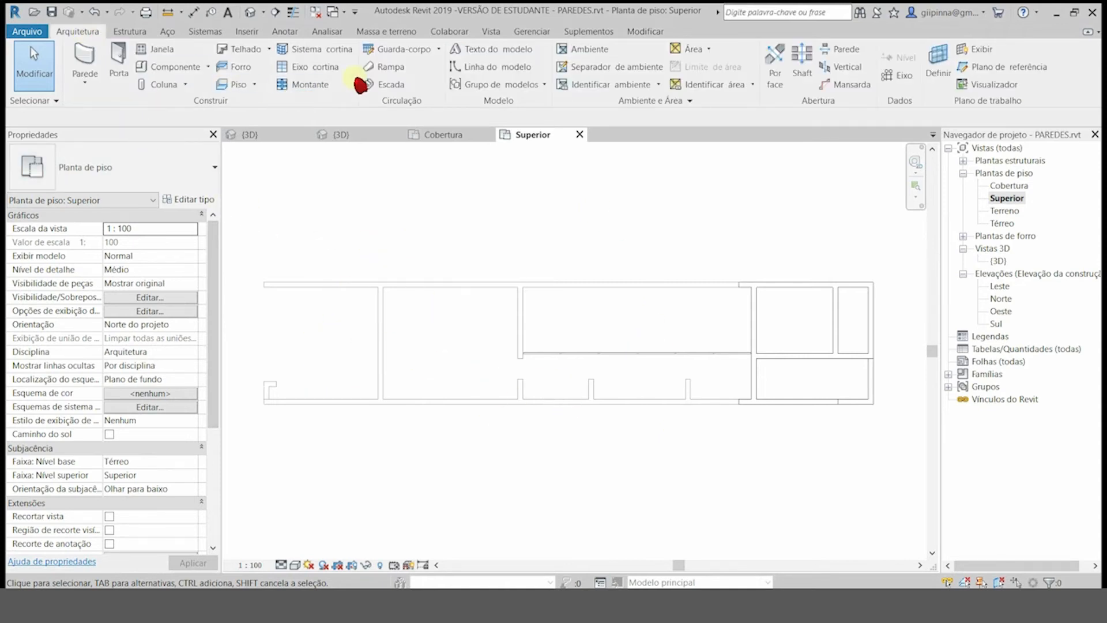
click(761, 50)
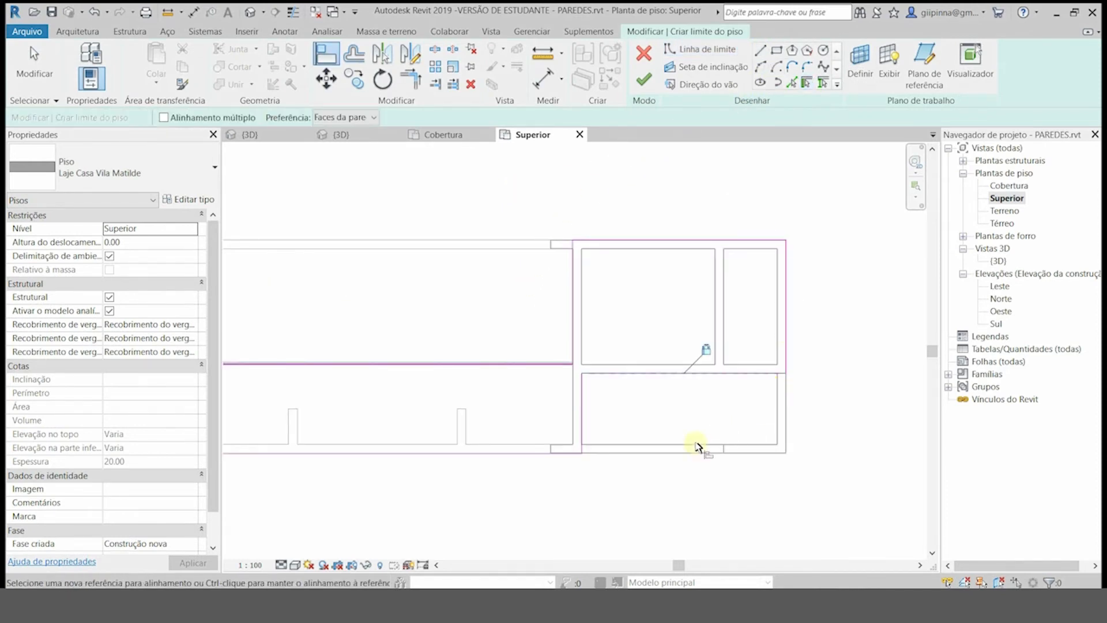
Step: Align the slab's vertical boundary line beside the patio with the projecting end of the upper side wall and lock the alignment
click(326, 53)
click(551, 244)
click(572, 269)
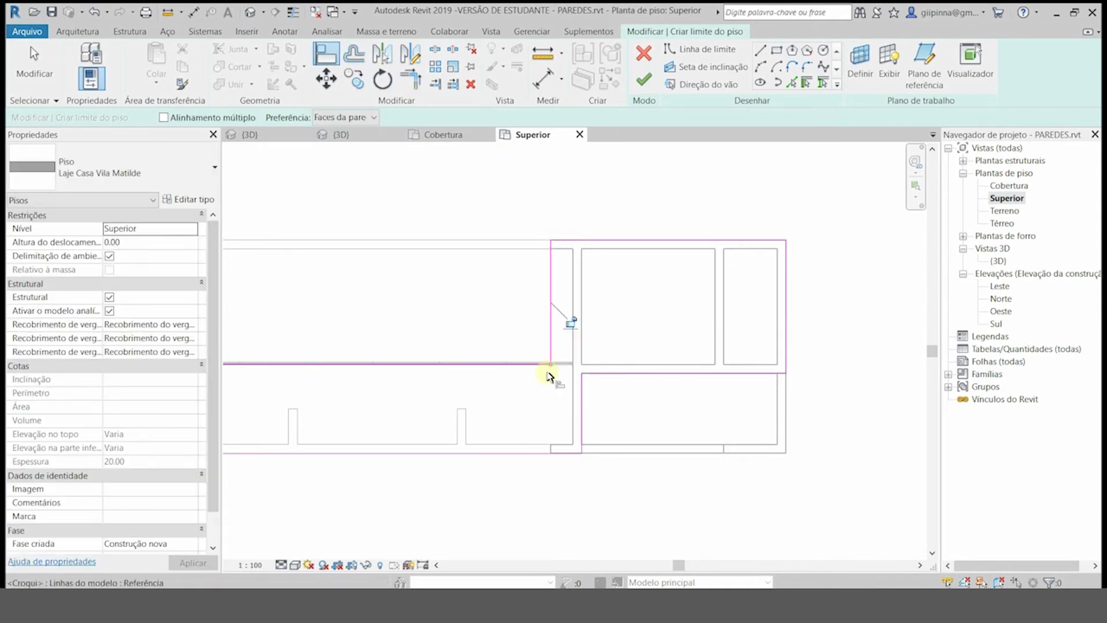
click(571, 321)
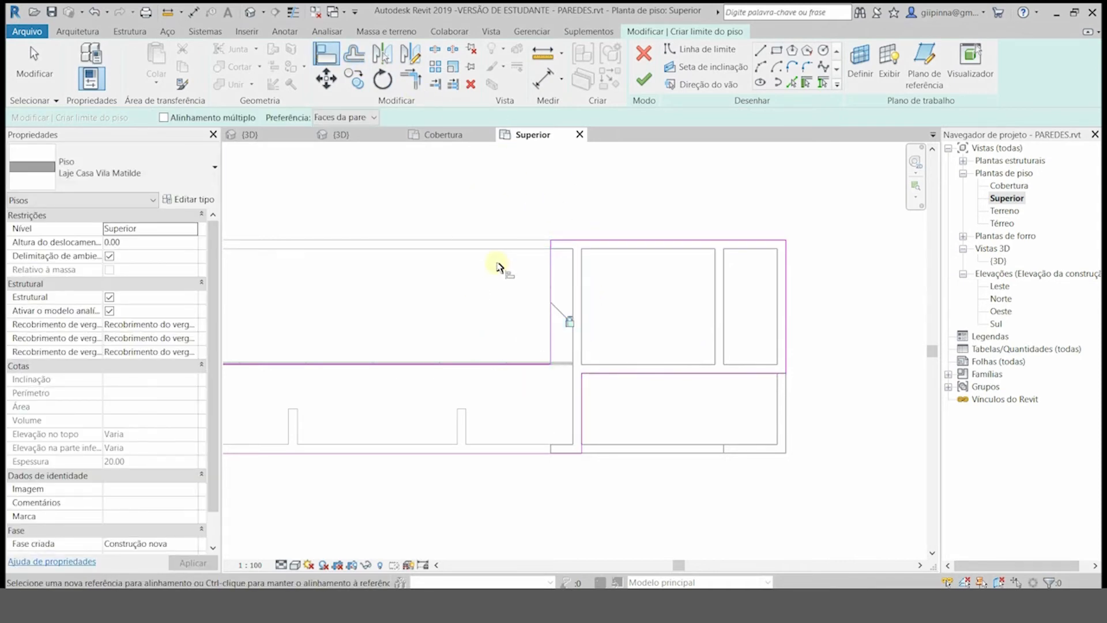
Step: Move the vertical boundary line into the lower room and set its distance from the room's inner wall face to 120 cm
click(327, 82)
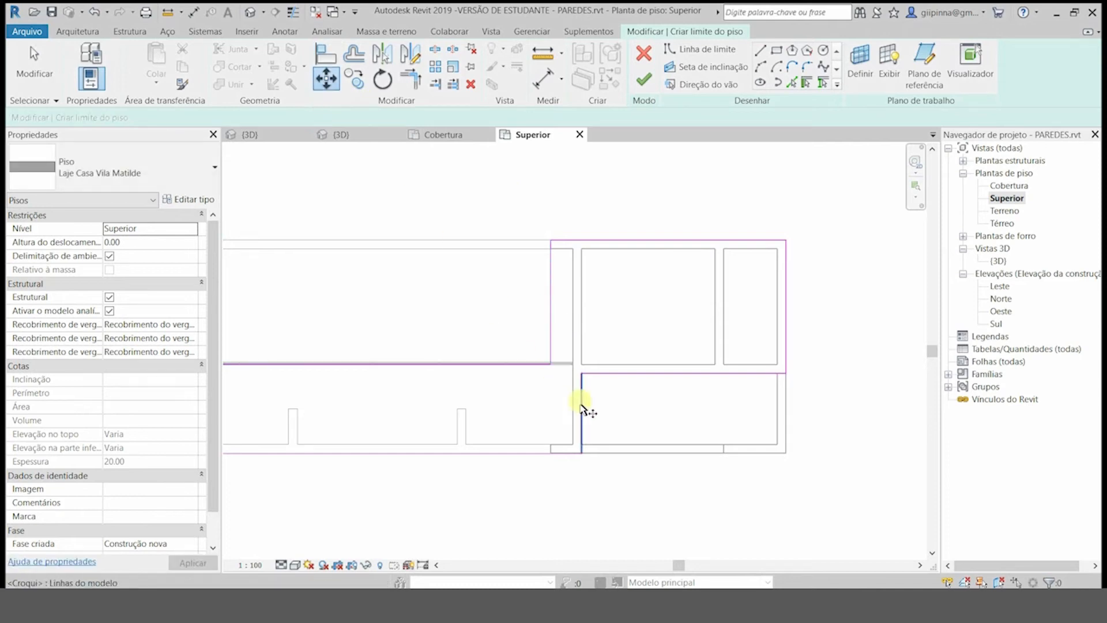
key(Escape)
drag(581, 412, 619, 414)
click(593, 333)
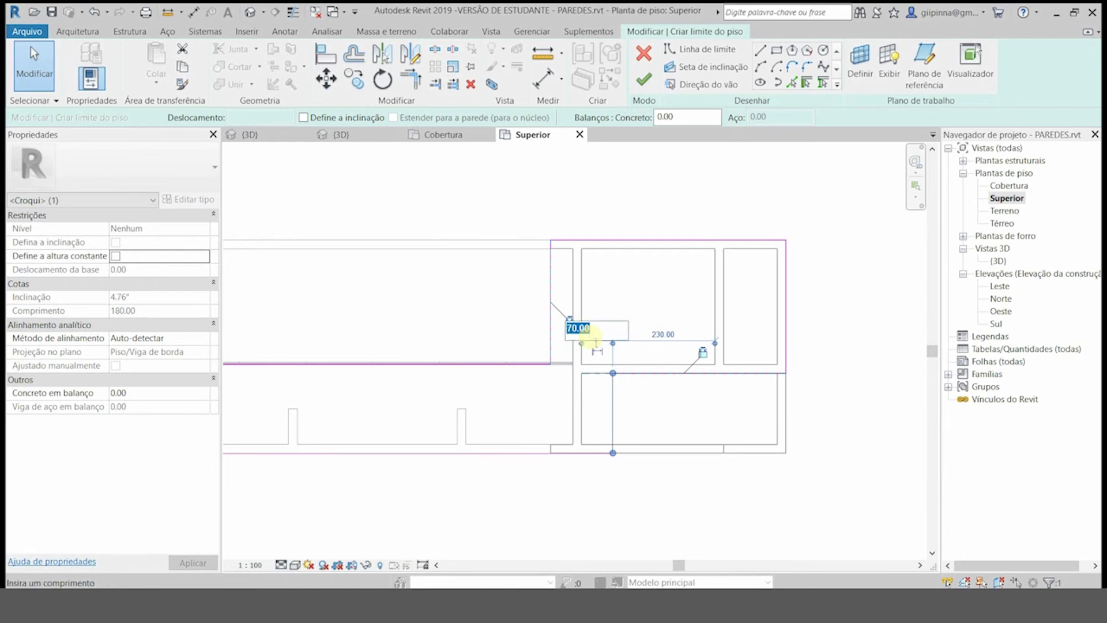
text(120)
key(Return)
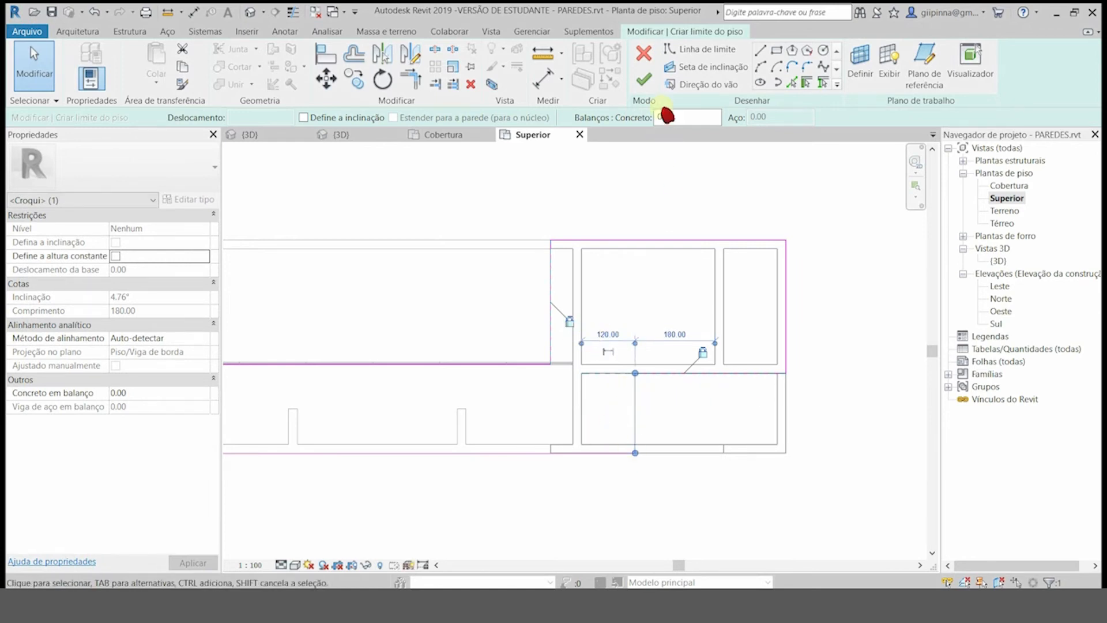
Step: Finish the Superior slab sketch and delete the curtain wall mullion elements that can no longer be created
click(644, 80)
click(588, 316)
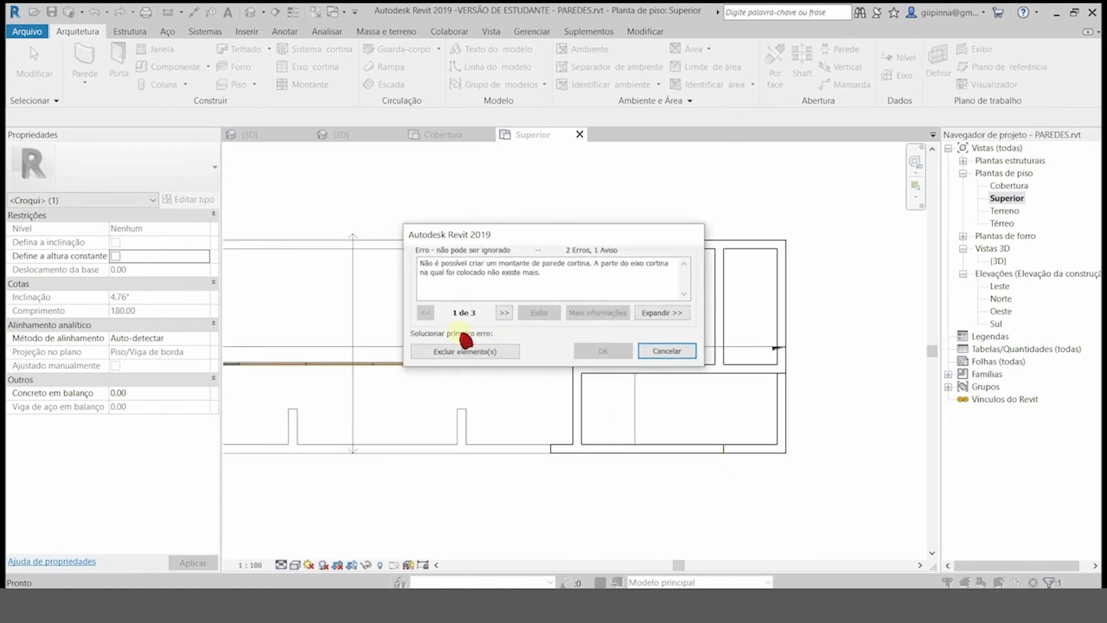
click(453, 350)
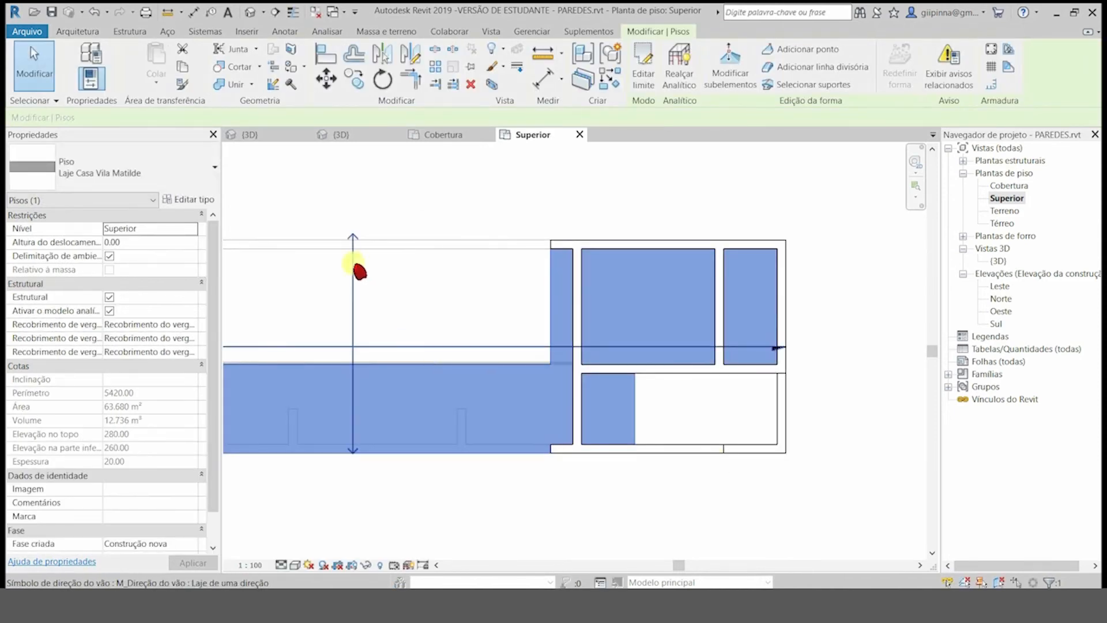
key(Escape)
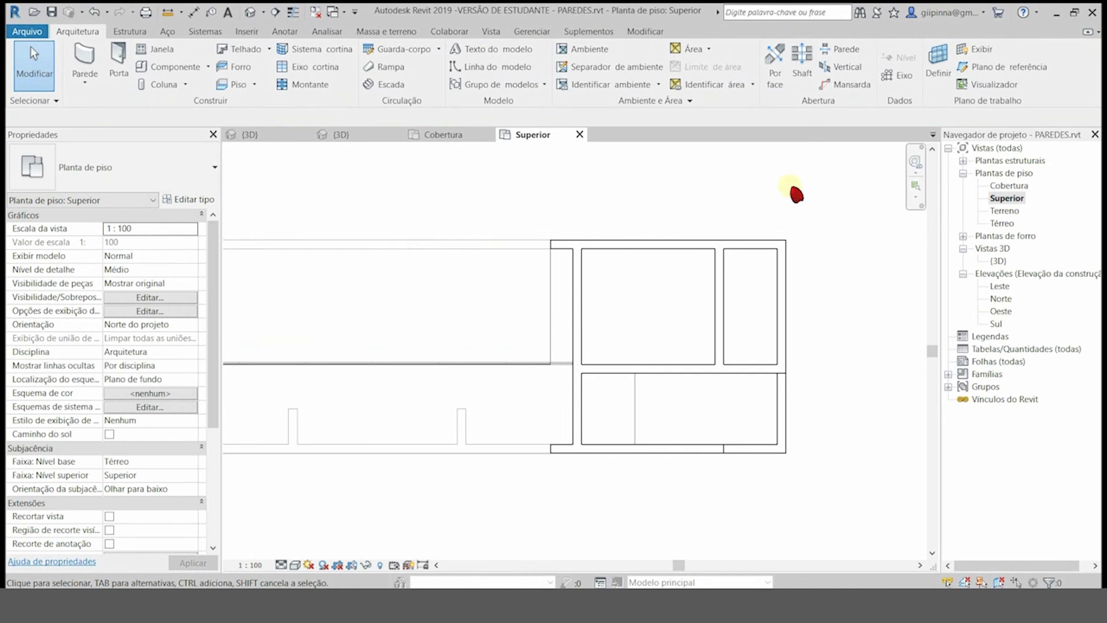
Step: Inspect in the 3D view the gap between the lower walls and upper block, and open the Térreo floor plan
double_click(999, 261)
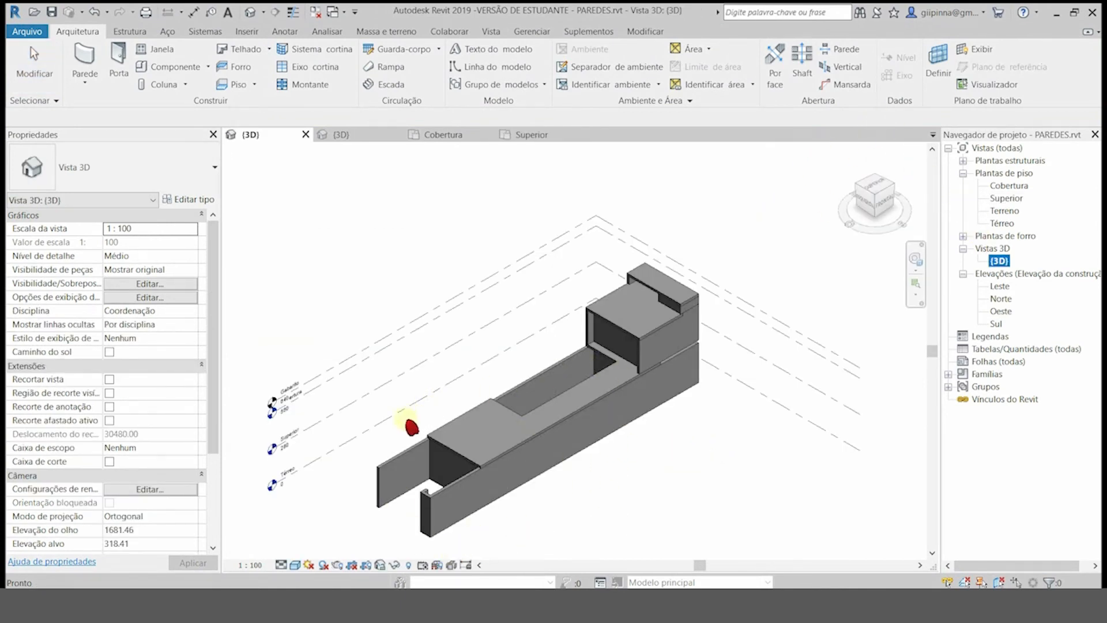
scroll(705, 448, up, 5)
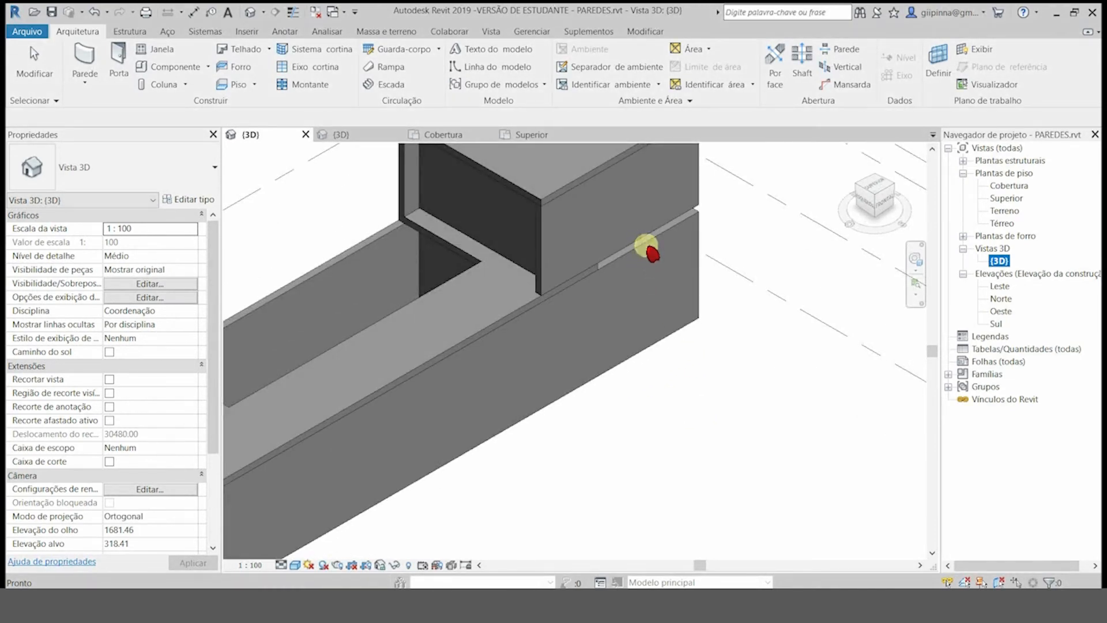
scroll(652, 252, down, 2)
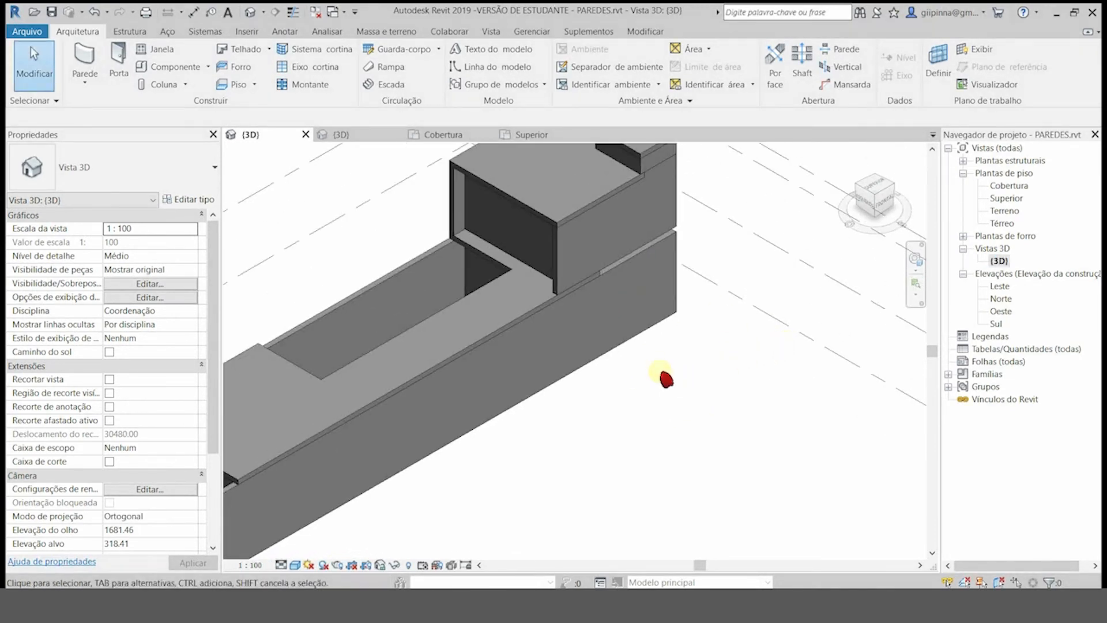
scroll(790, 357, up, 5)
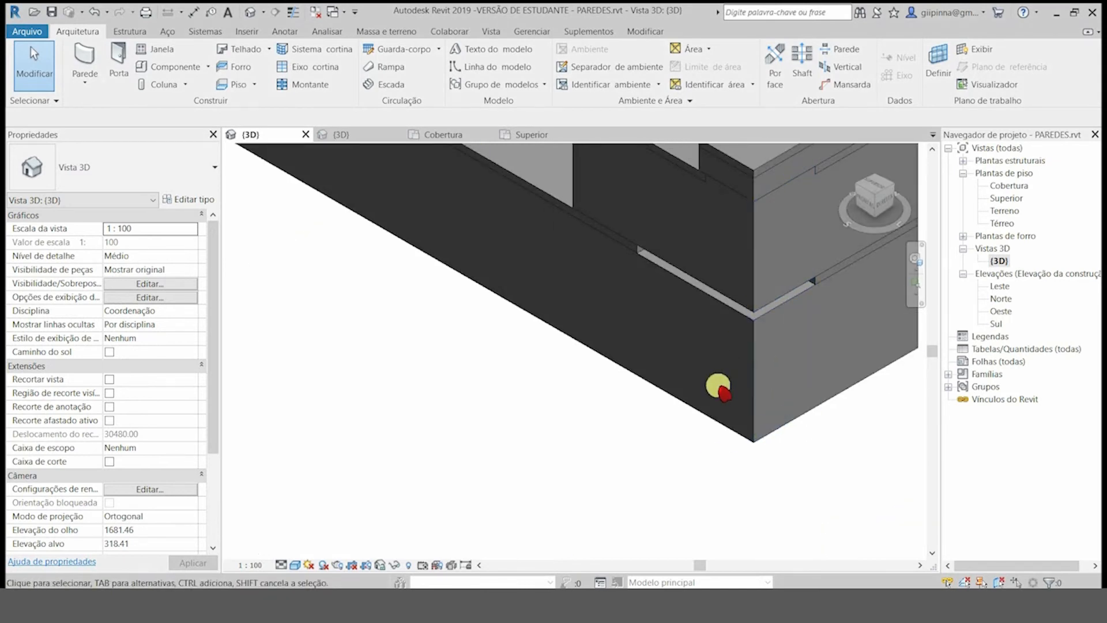
double_click(1003, 223)
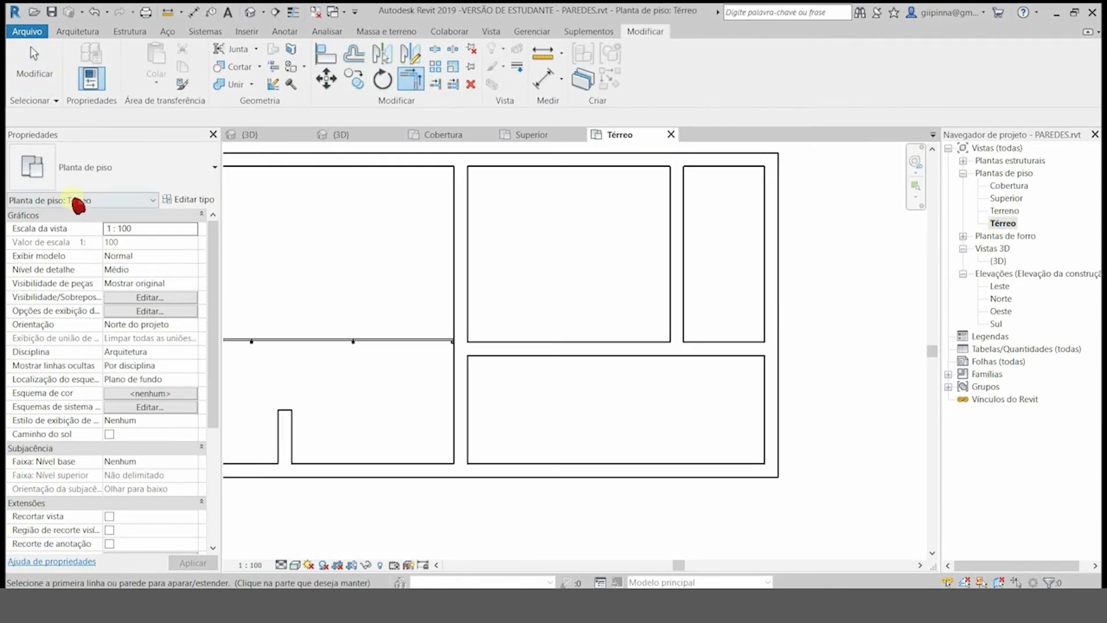
Step: Split the end wall in the Térreo plan at the lower face of the horizontal partition wall
key(Escape)
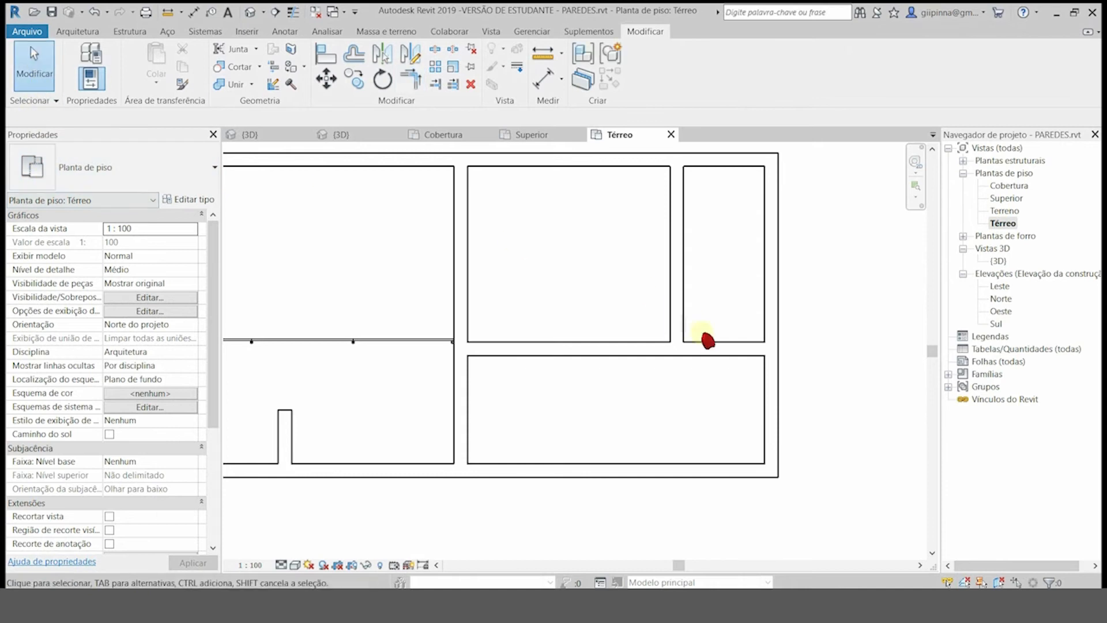
click(779, 390)
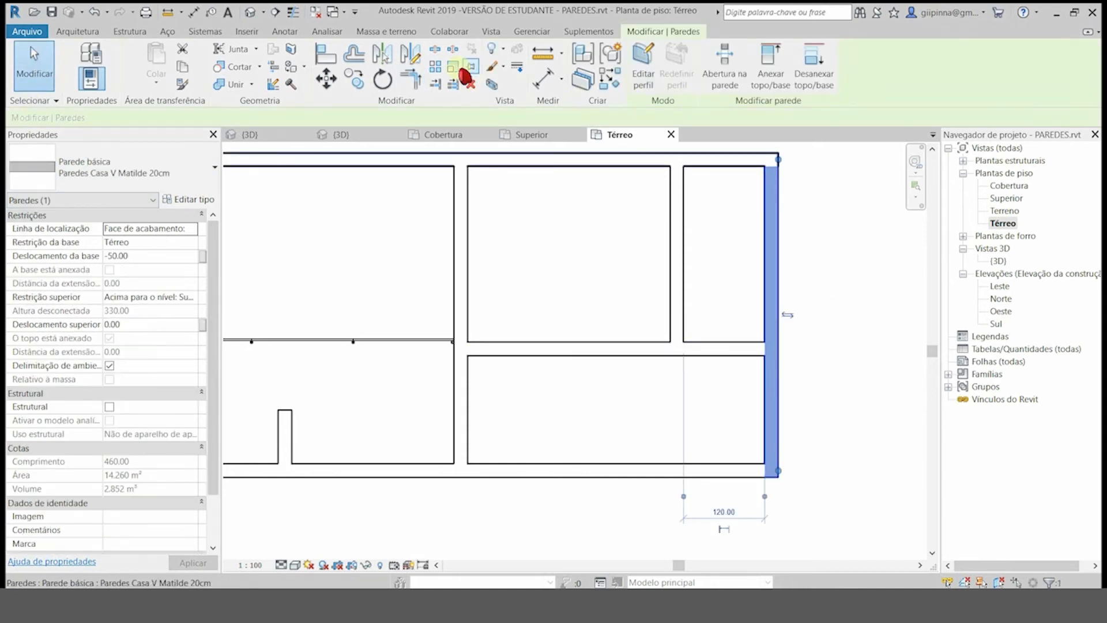
click(436, 49)
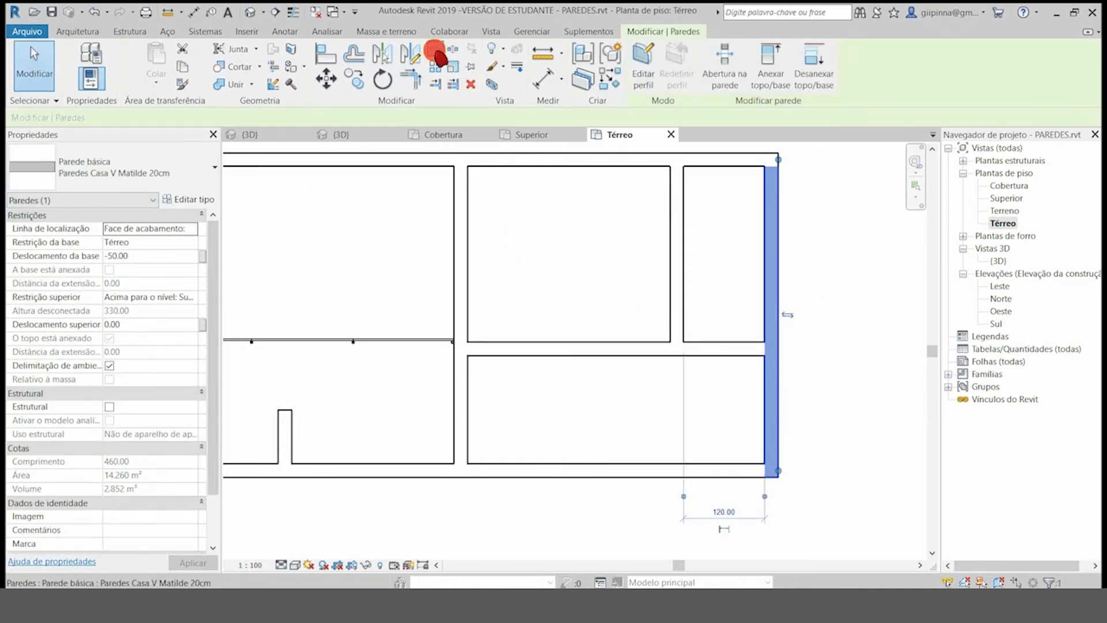
click(769, 359)
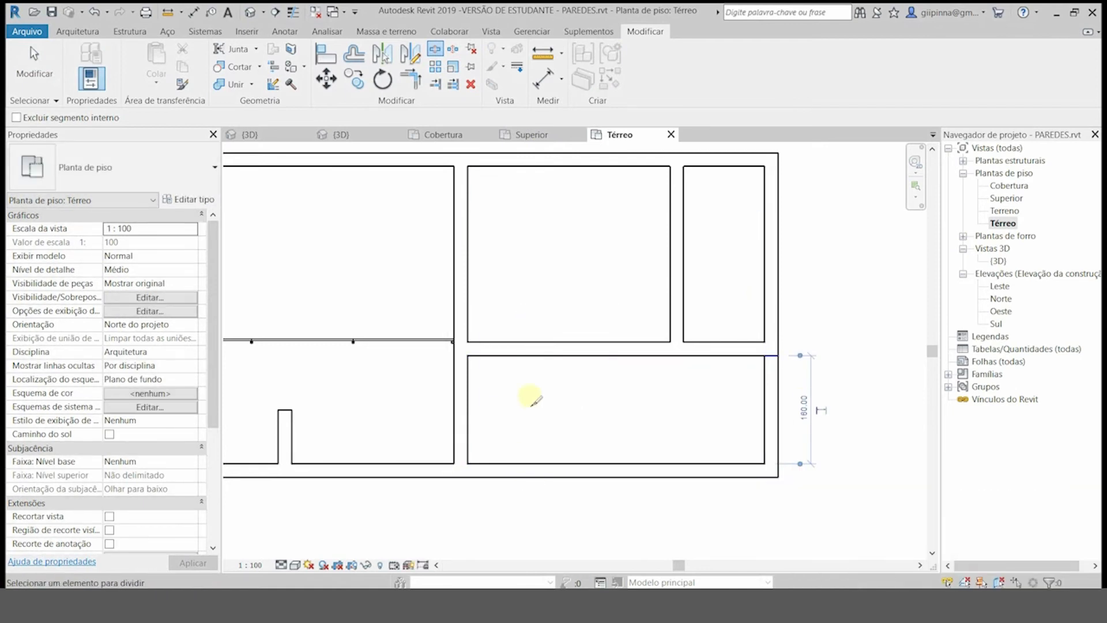
Step: Place a vertical reference grid line in the Superior plan along the slab edge in the lower room, starting at the lower wall
key(g)
key(r)
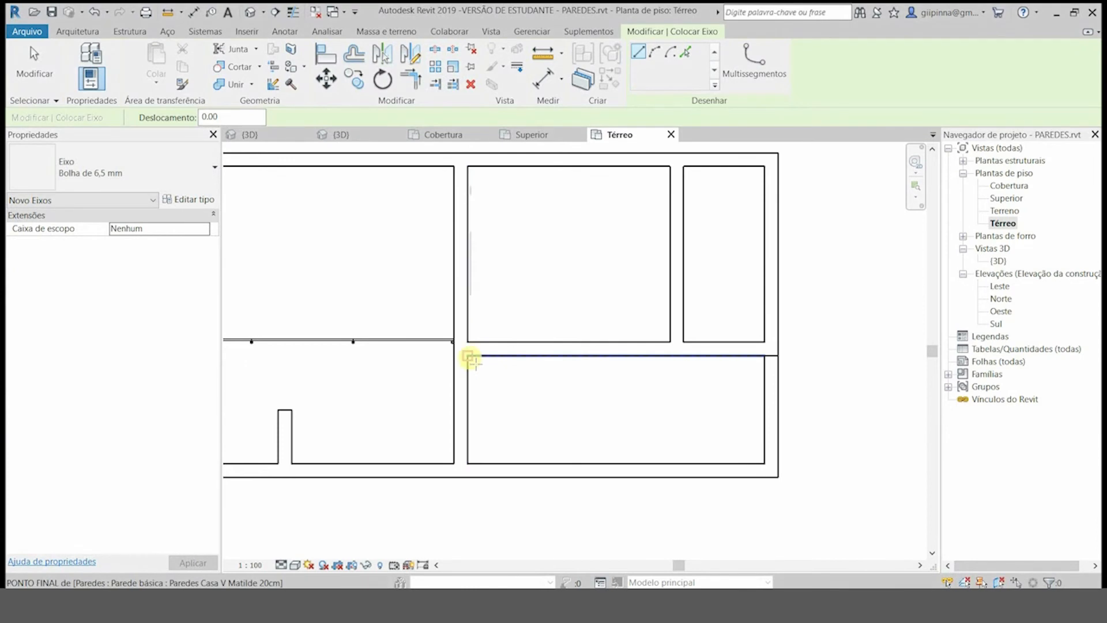
click(1007, 199)
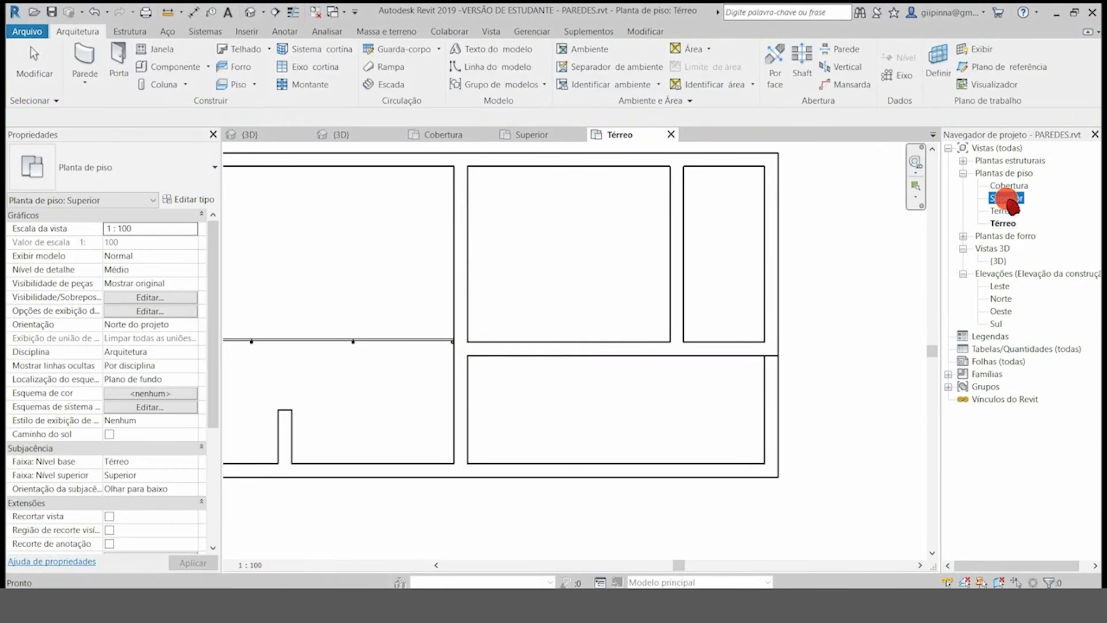
double_click(1007, 199)
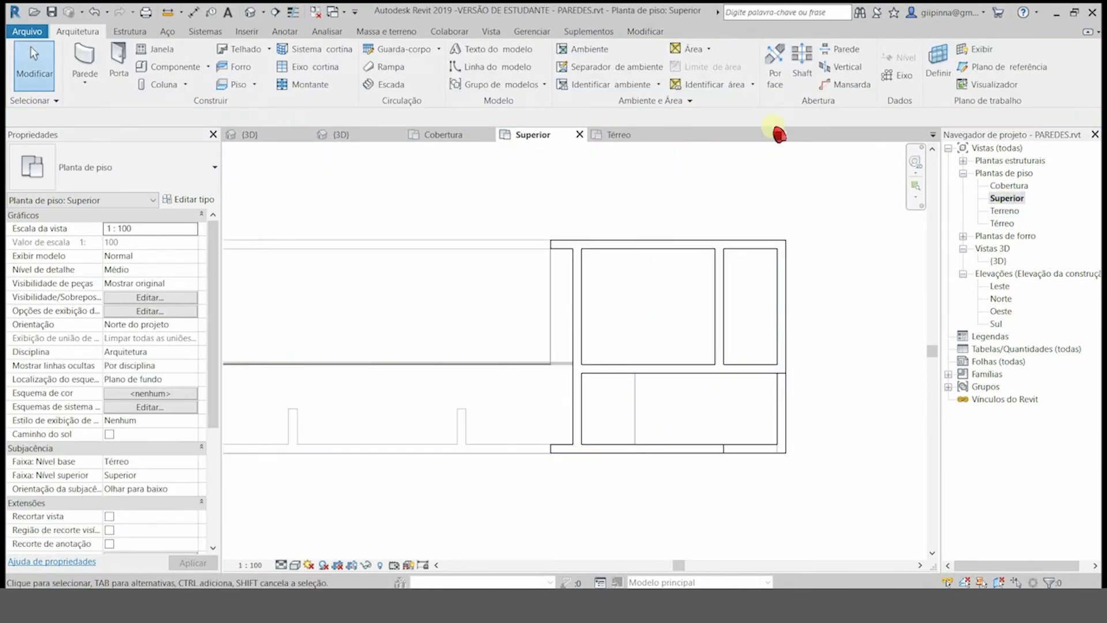
click(895, 84)
click(635, 445)
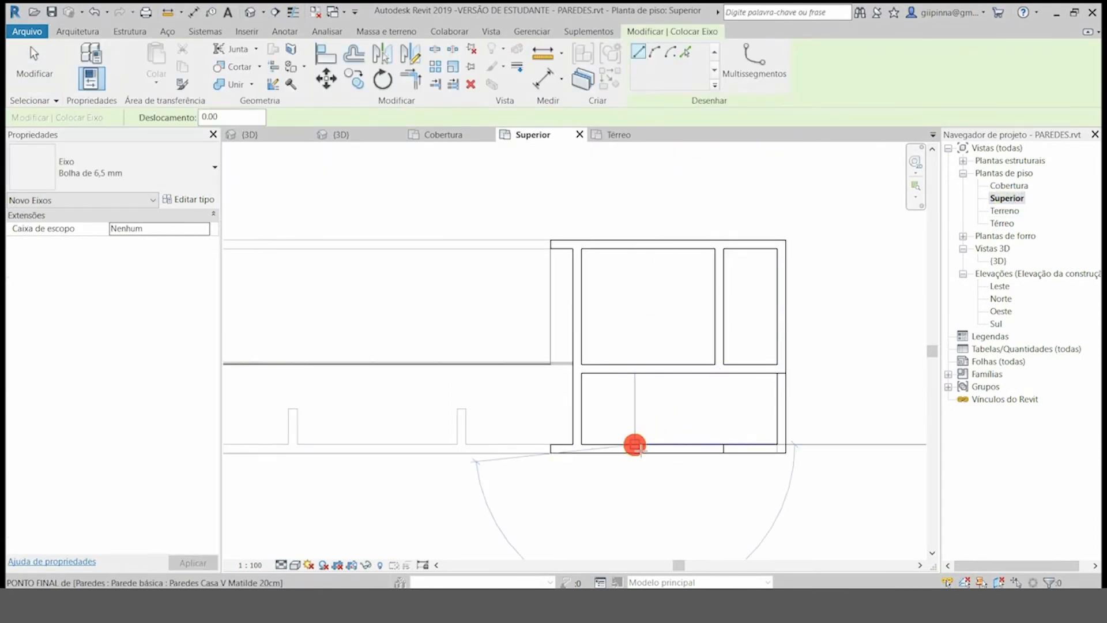
click(635, 336)
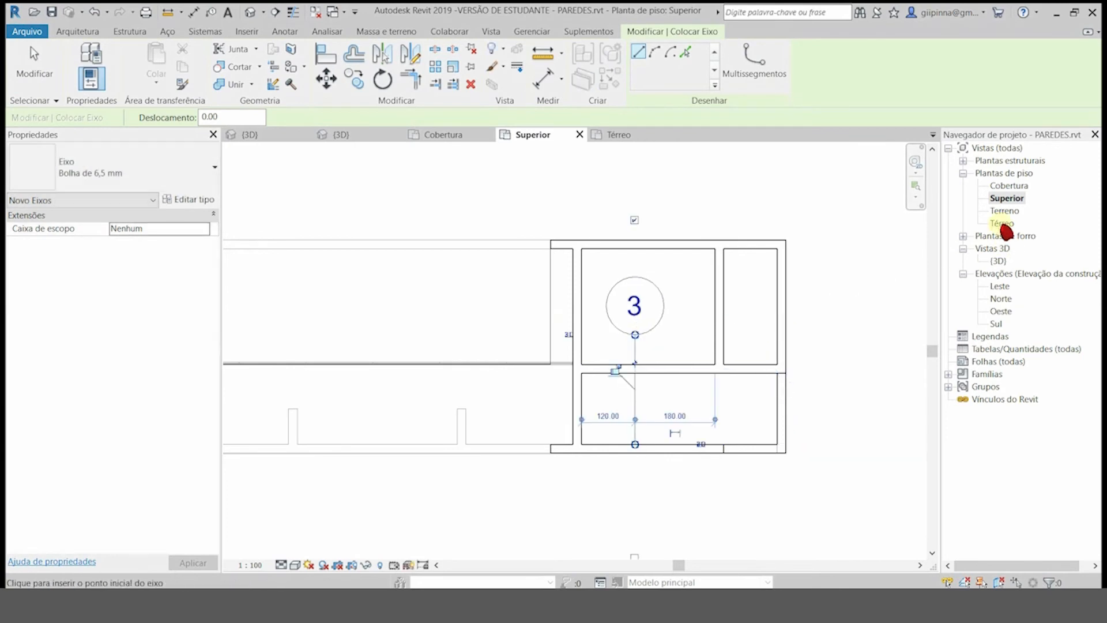
Step: Split the long lower side wall in the Térreo plan where the vertical grid line meets it
double_click(1005, 225)
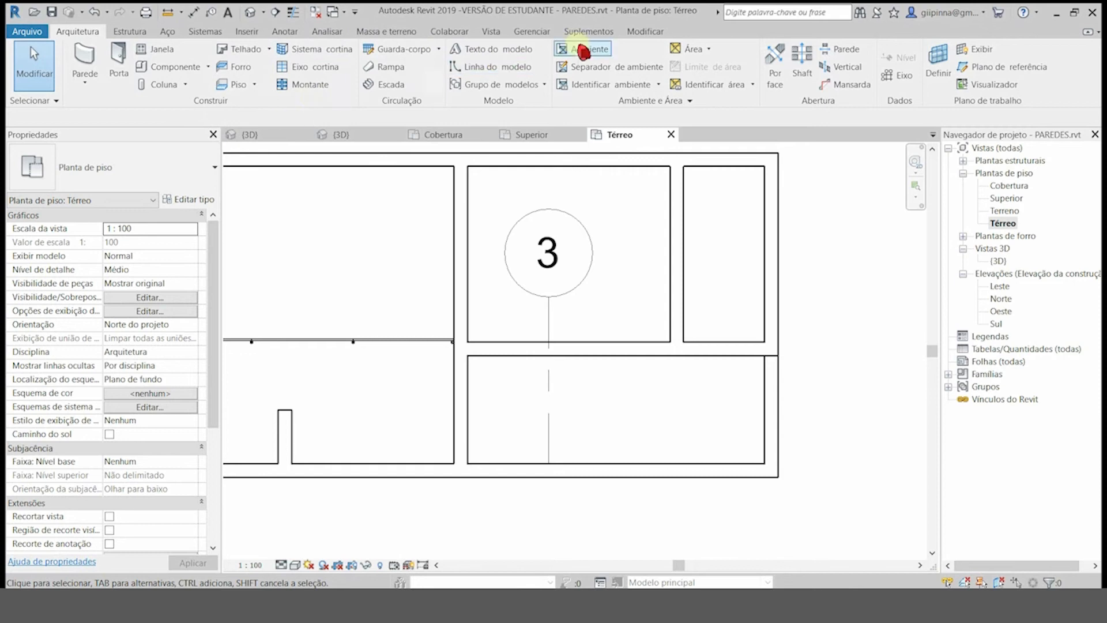
click(583, 470)
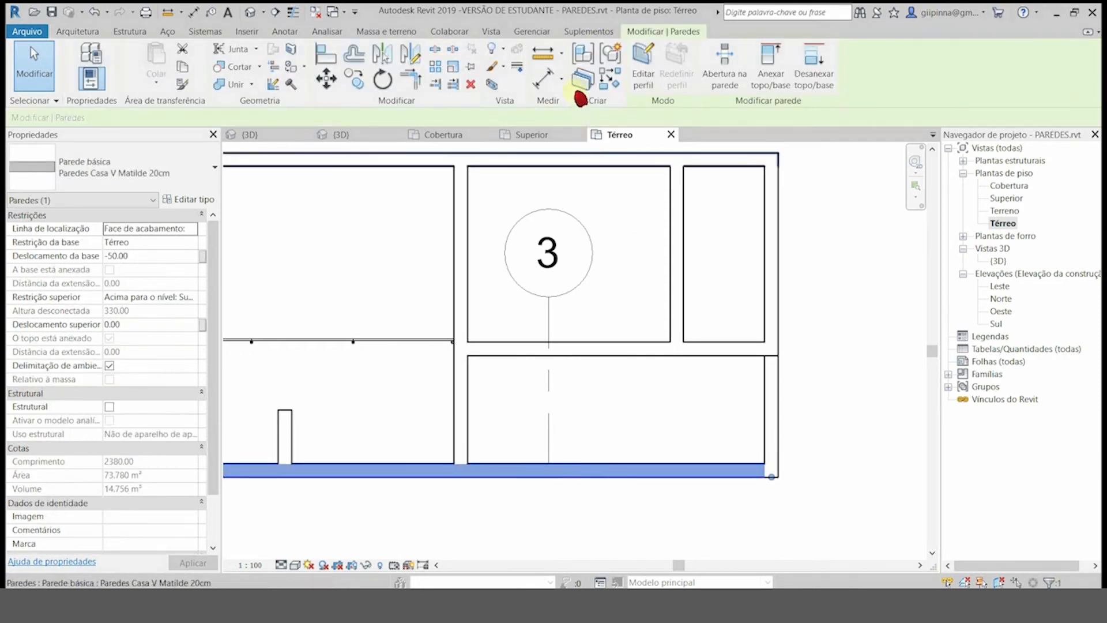
click(434, 55)
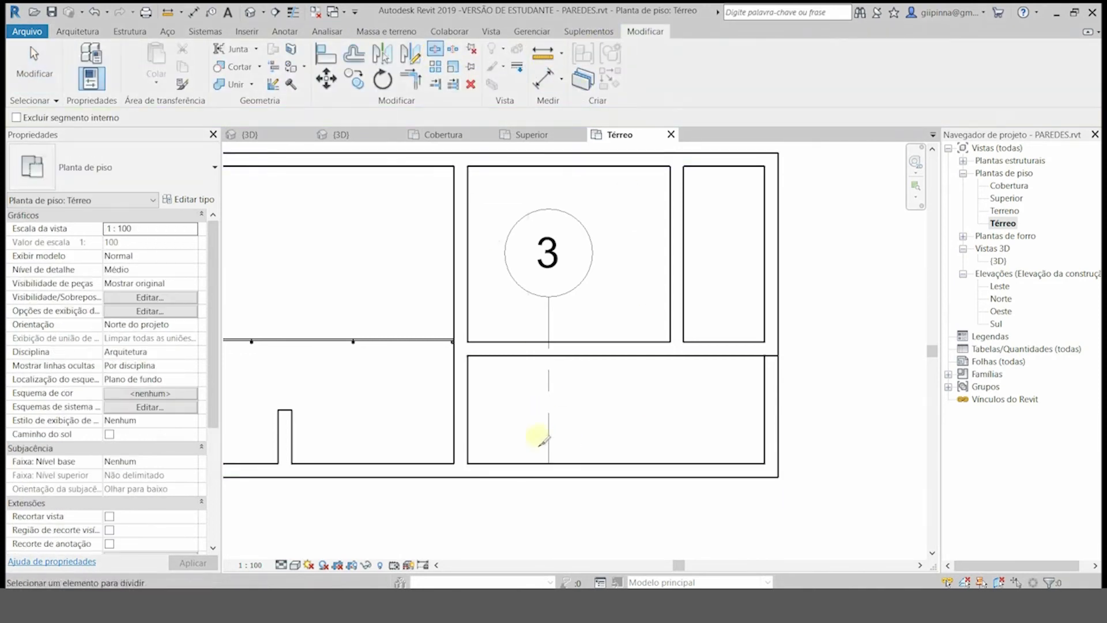
click(552, 479)
click(900, 573)
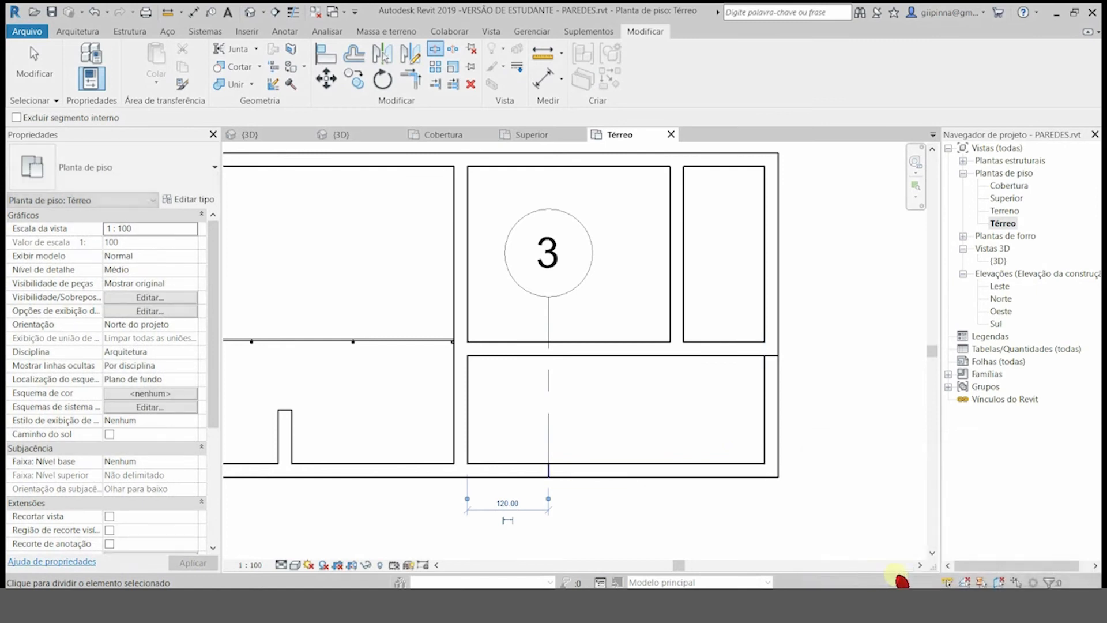
Step: Leave the Split tool and delete the reference grid line from the Térreo plan
click(22, 70)
click(518, 275)
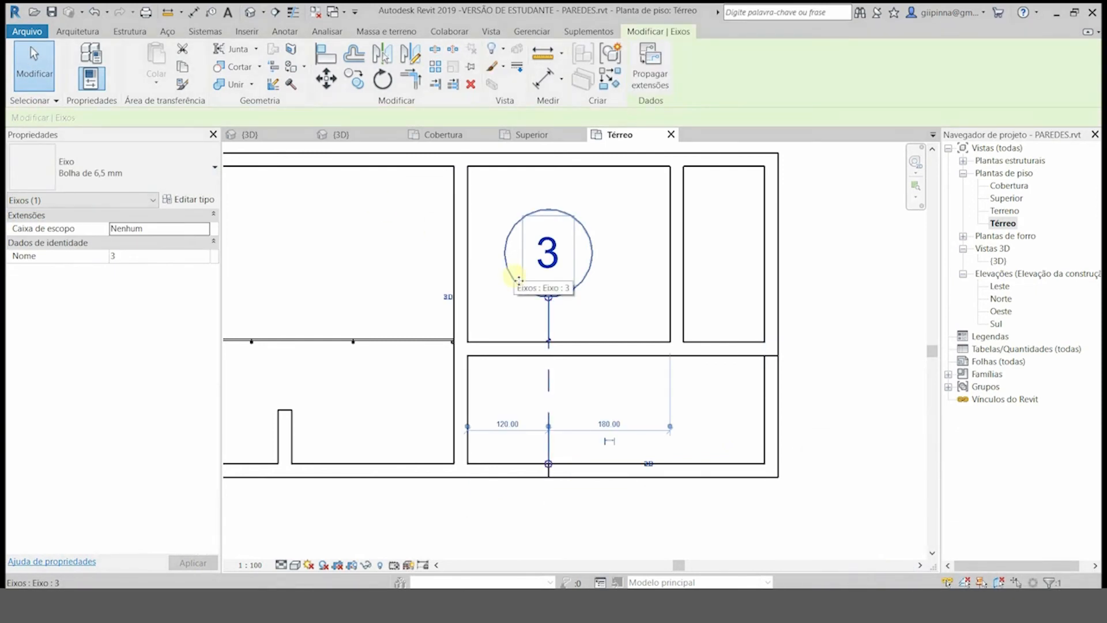
key(Delete)
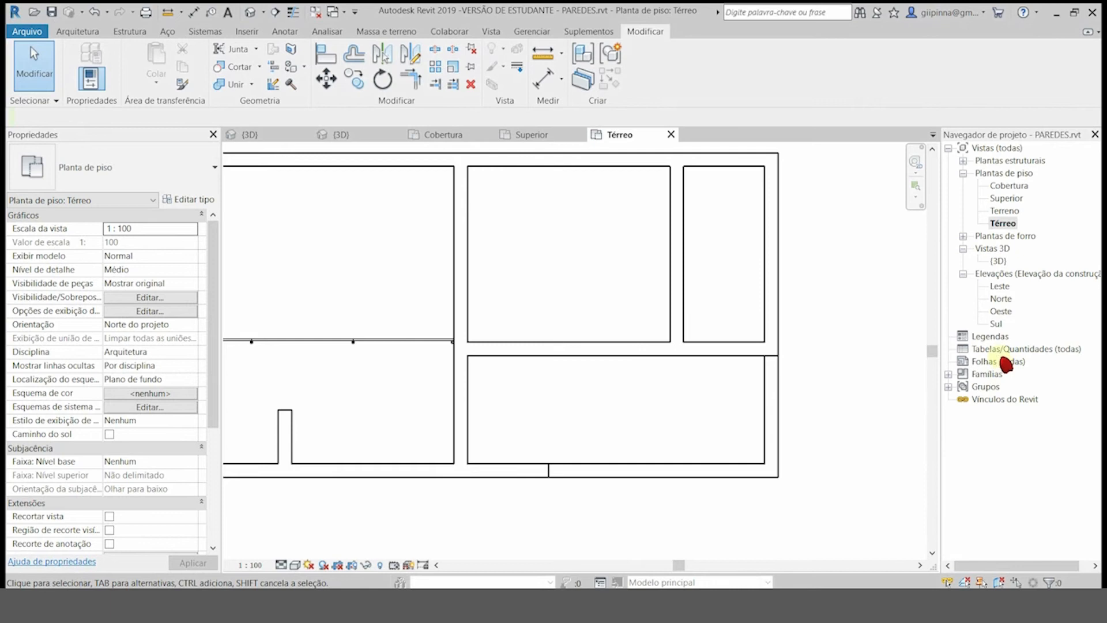
Step: Examine the split corner walls in 3D and from the front, and look over the LAJES project's 3D view
double_click(1010, 263)
click(577, 303)
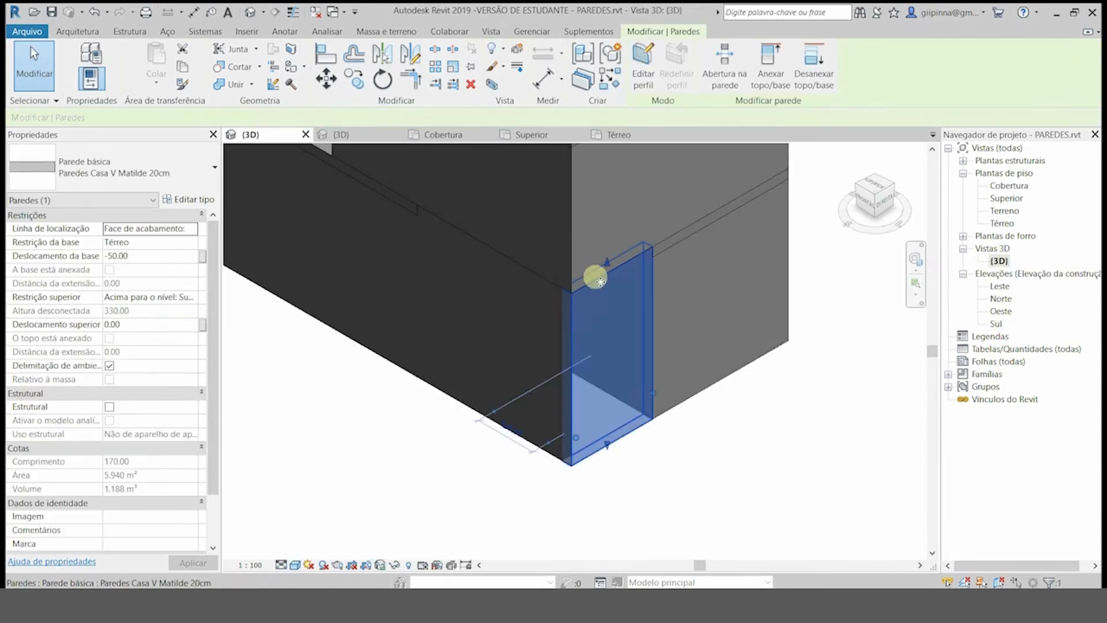
click(740, 501)
scroll(740, 500, down, 2)
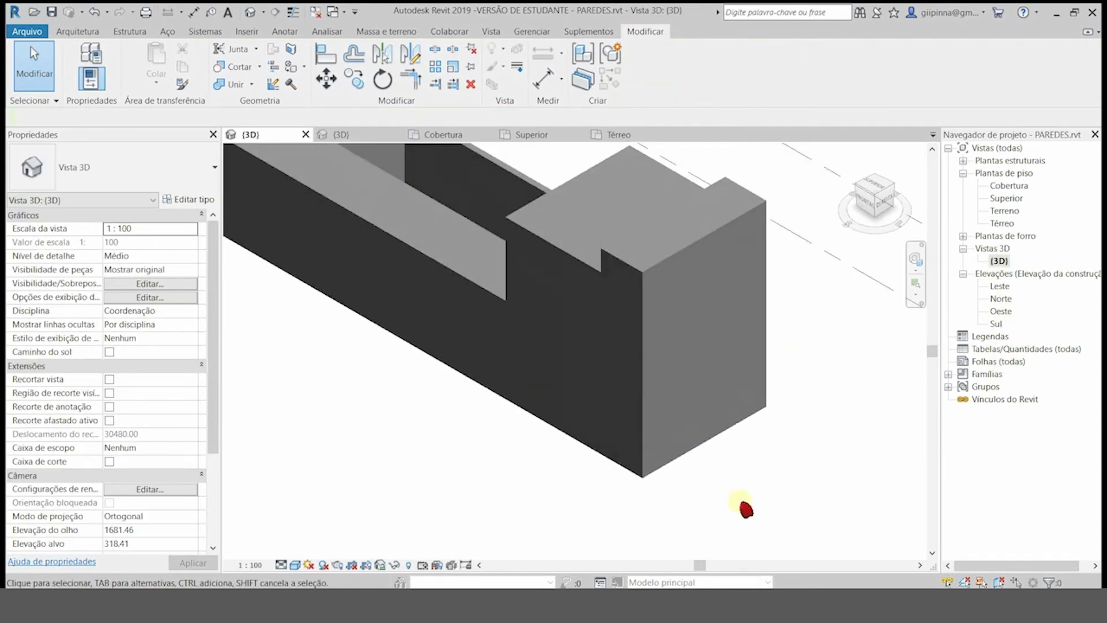
click(863, 201)
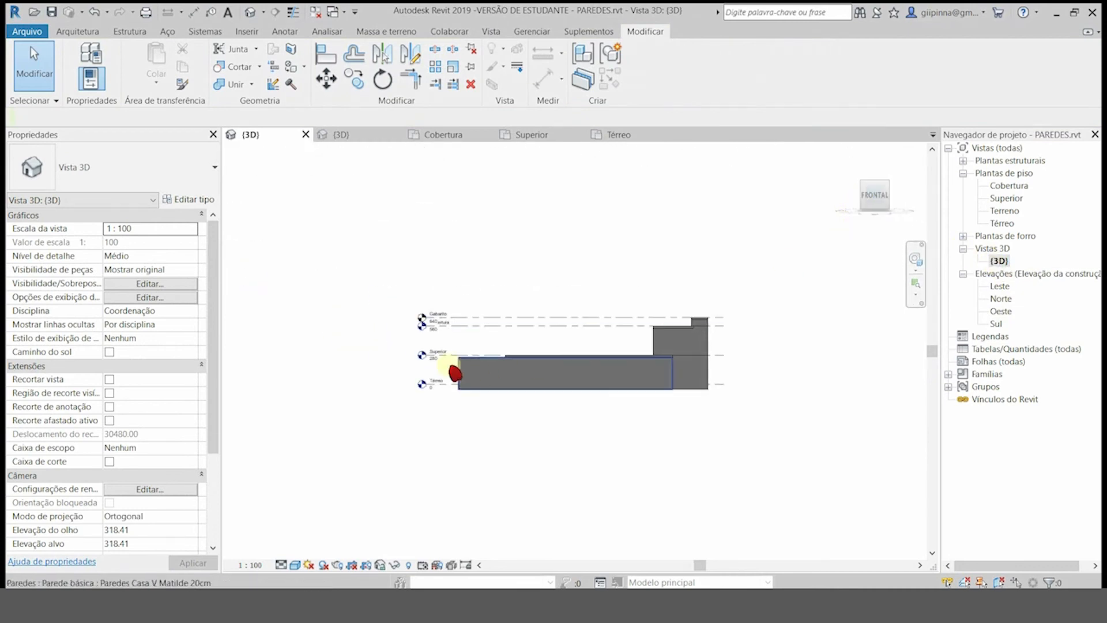
scroll(455, 373, up, 3)
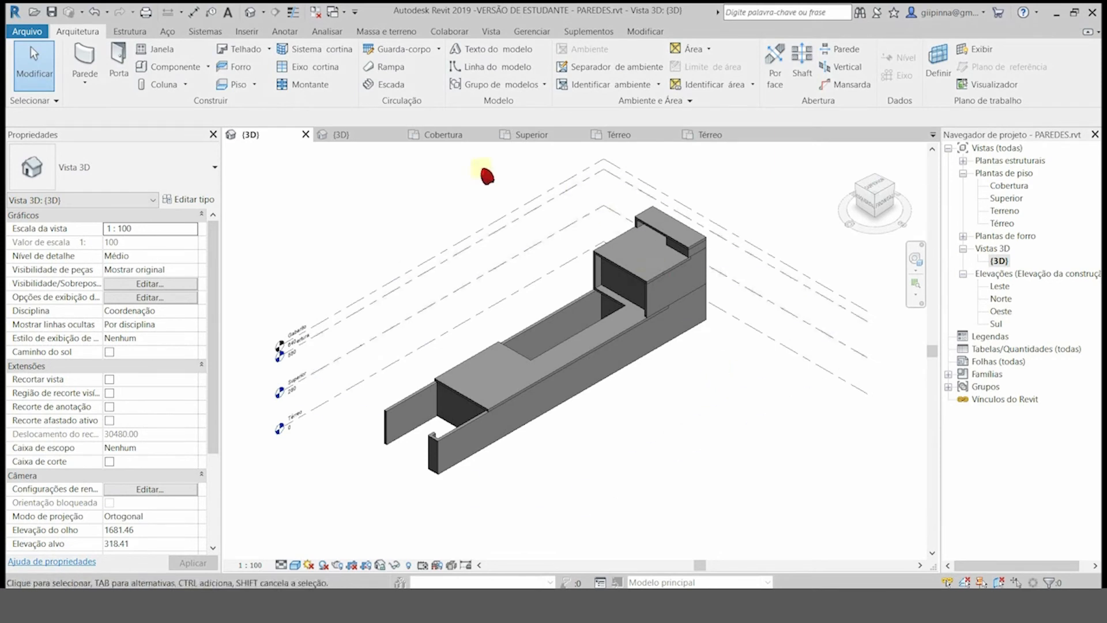
click(363, 136)
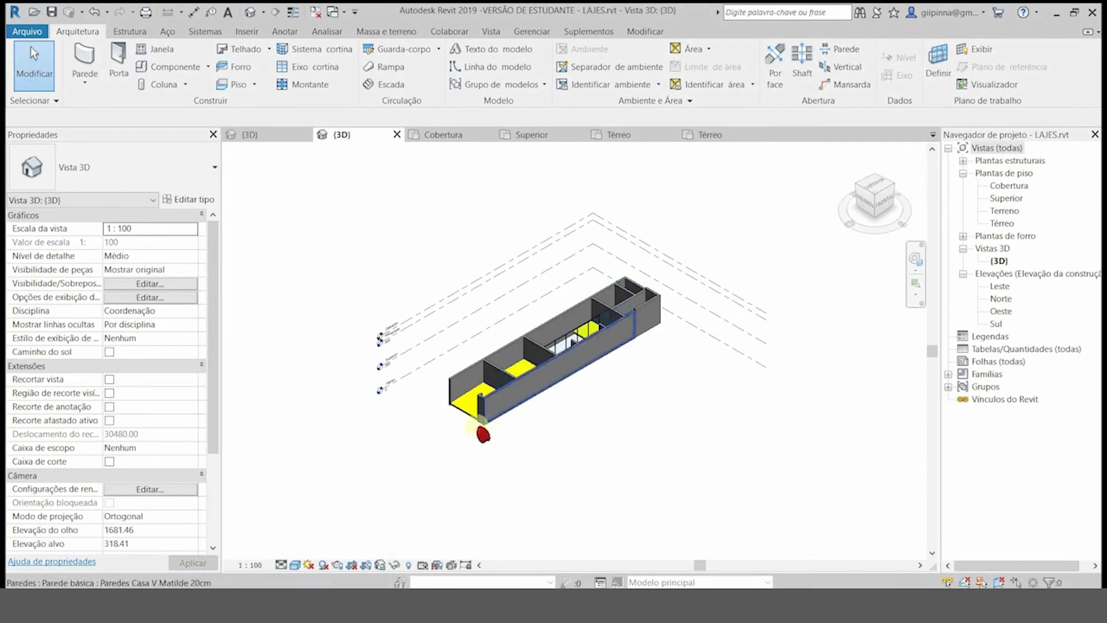
scroll(563, 337, up, 3)
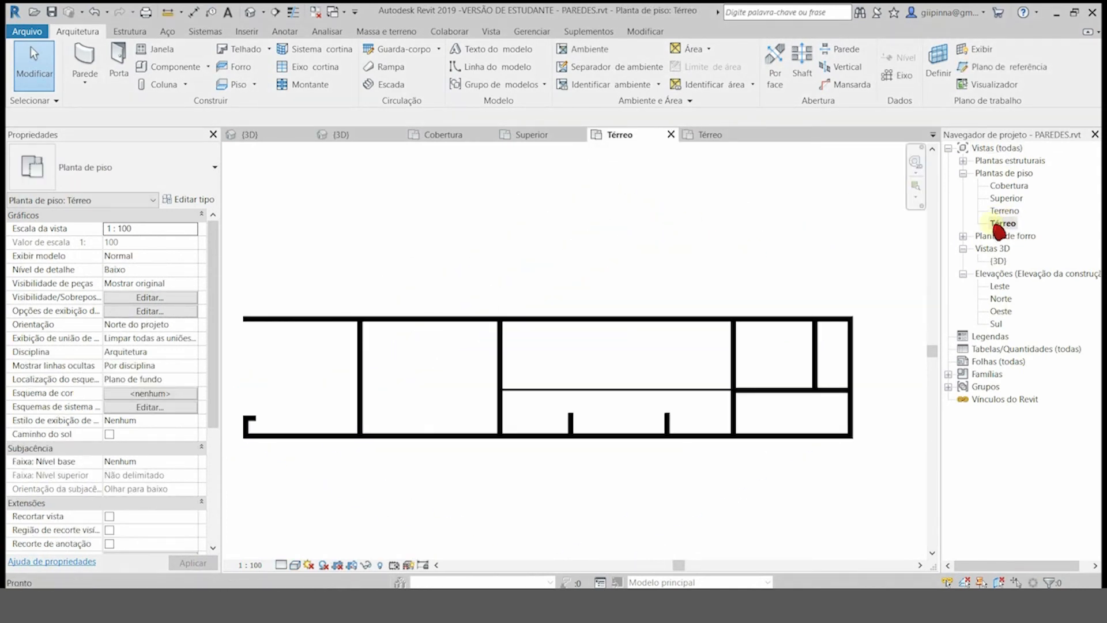
Step: Start a Laje Casa Vila Matilde floor on Térreo, sketch a 120 by 260 cm rectangle inside the narrow upper room, and lock its sides to the walls
click(256, 88)
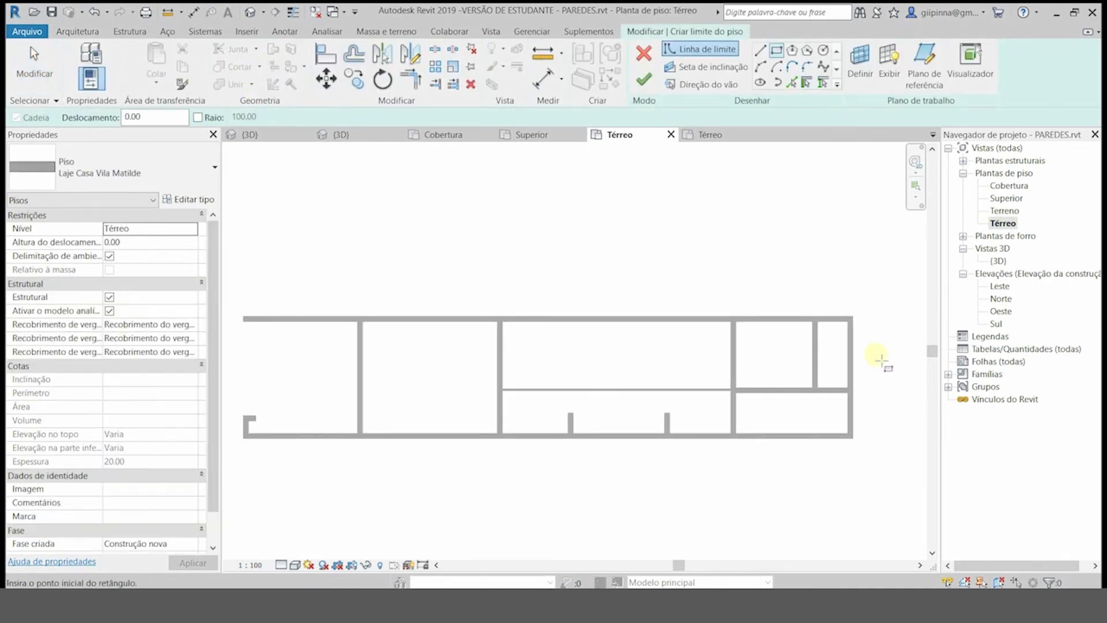
scroll(877, 358, up, 2)
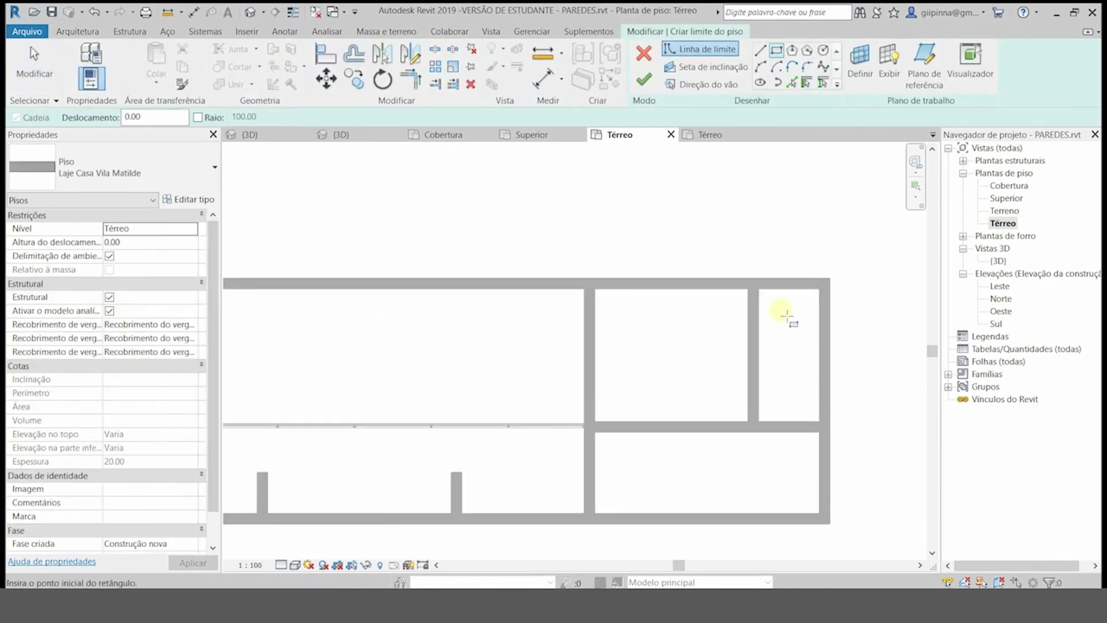
click(760, 290)
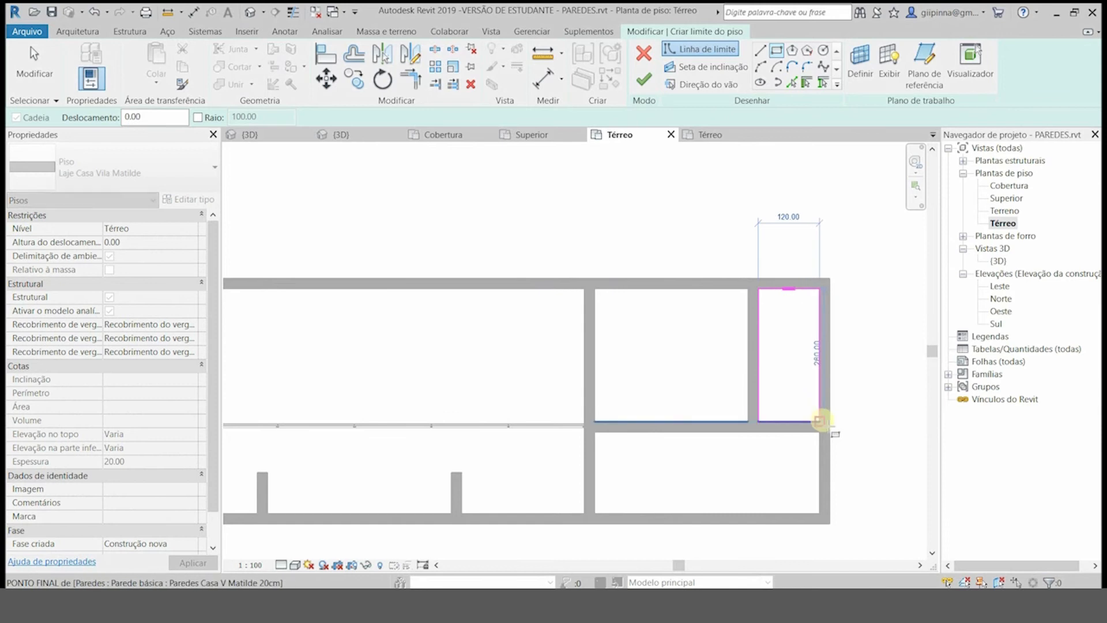
click(820, 421)
click(781, 376)
click(730, 399)
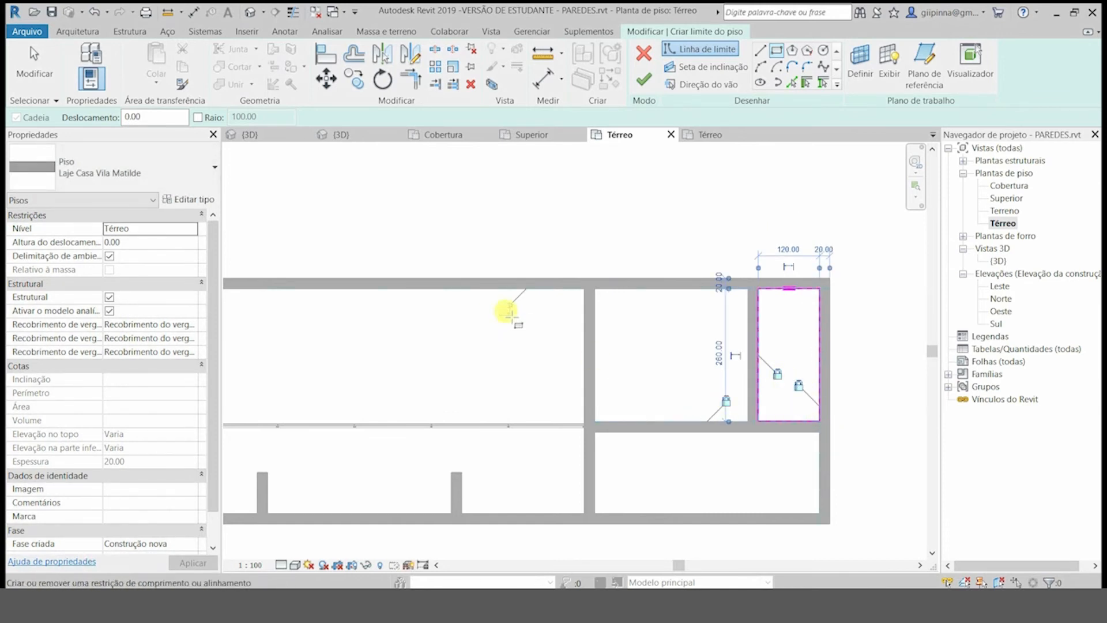
Step: Sketch a 300 by 260 cm floor boundary rectangle inside the adjacent upper room and lock its sides to the wall faces
click(598, 289)
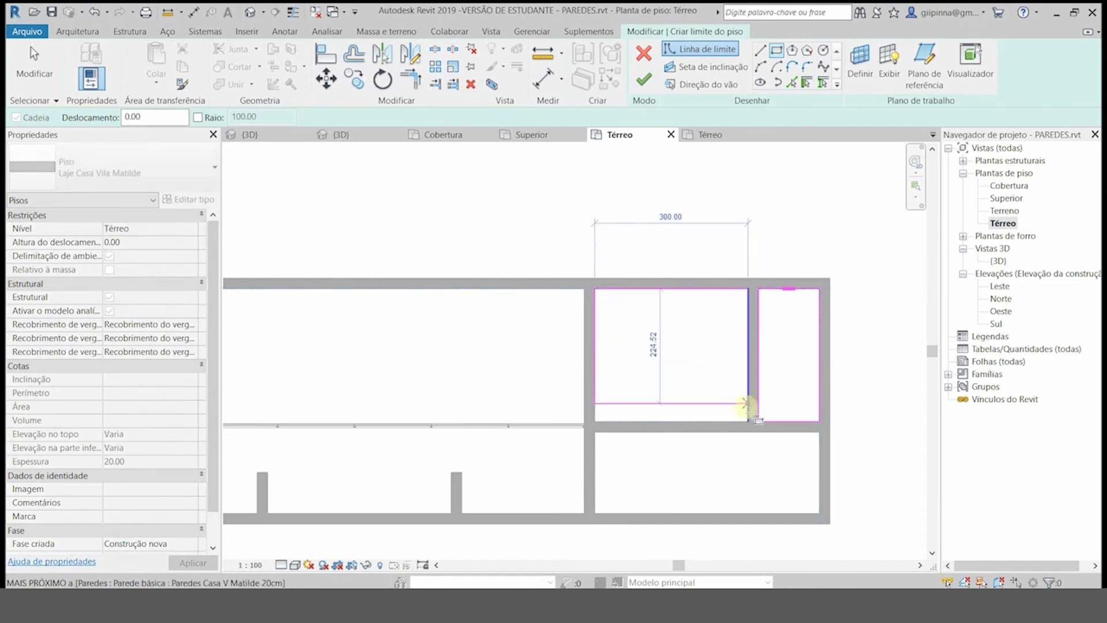
click(747, 421)
click(727, 403)
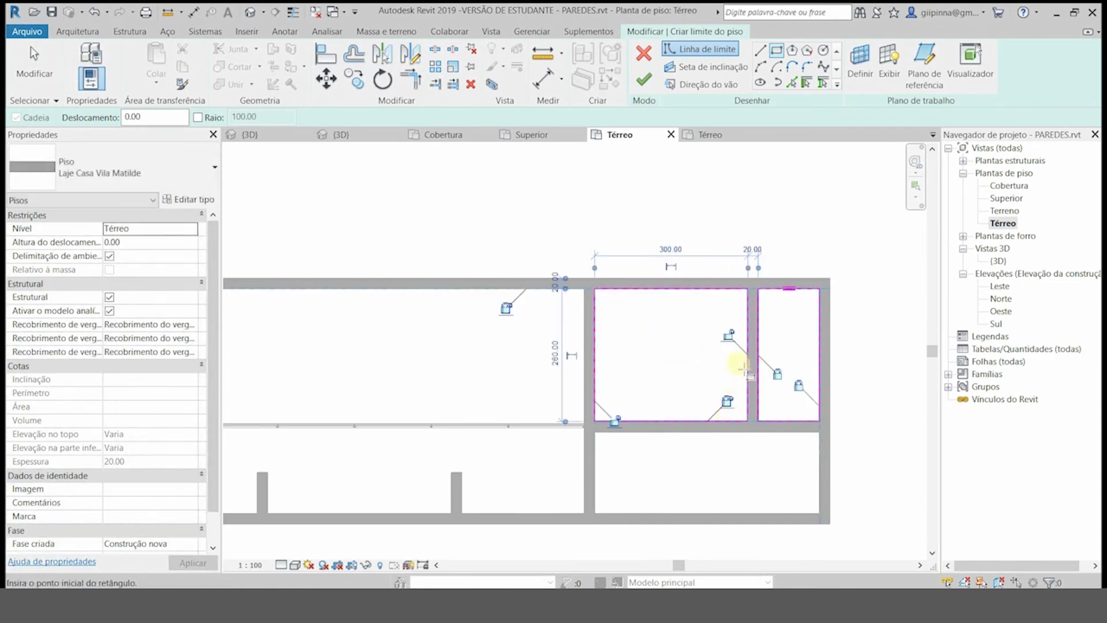
click(729, 336)
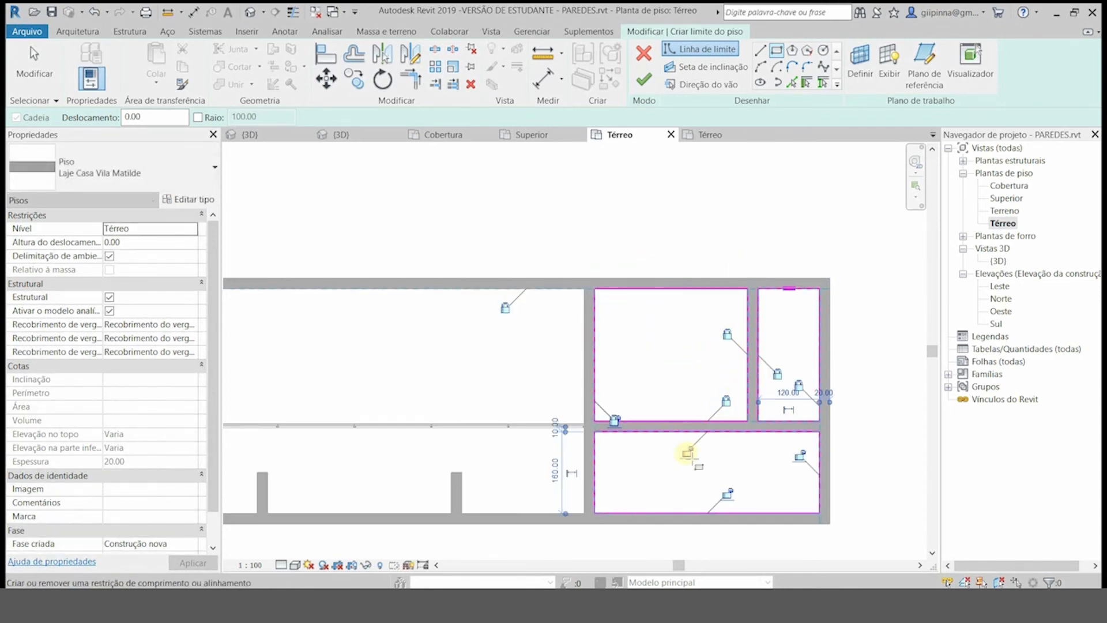
Step: Add locked floor boundary rectangles inside the lower end room and the 900 cm long area below the curtain wall
click(687, 452)
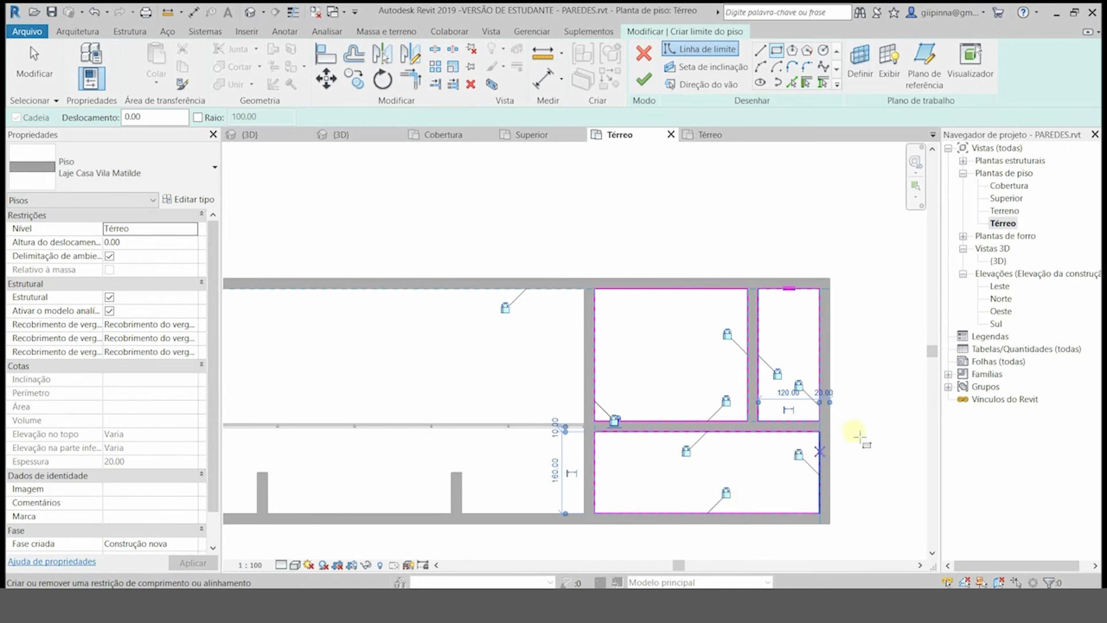
scroll(923, 426, down, 2)
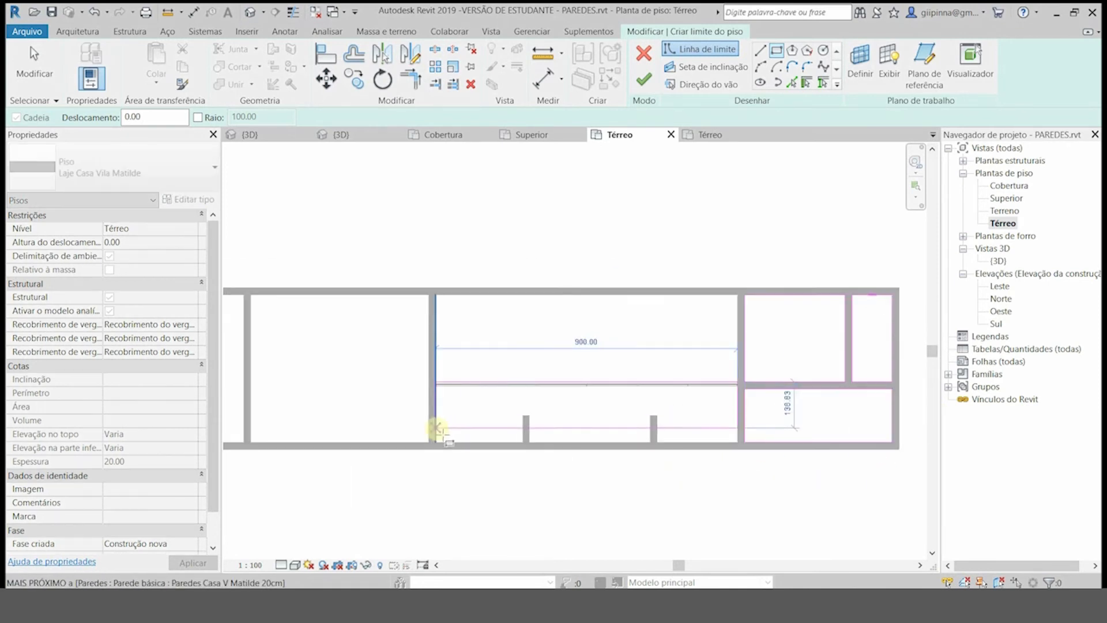
click(434, 442)
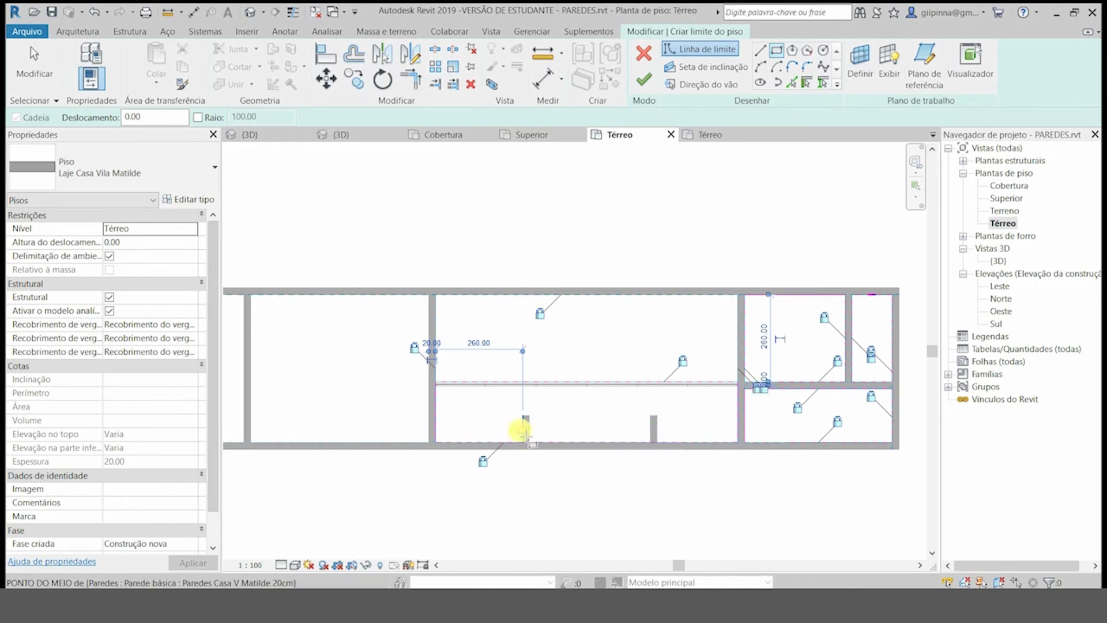
Step: Sketch a 530 cm wide floor boundary rectangle inside the next room beyond the patio area and lock its sides to the walls
scroll(804, 358, down, 2)
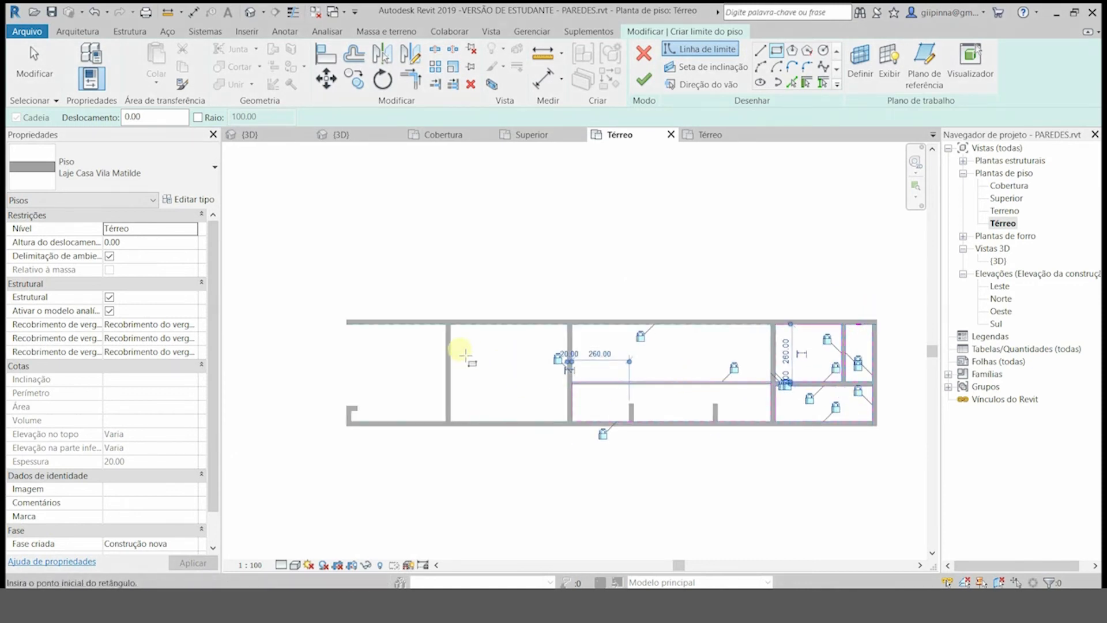
scroll(464, 353, up, 3)
click(440, 299)
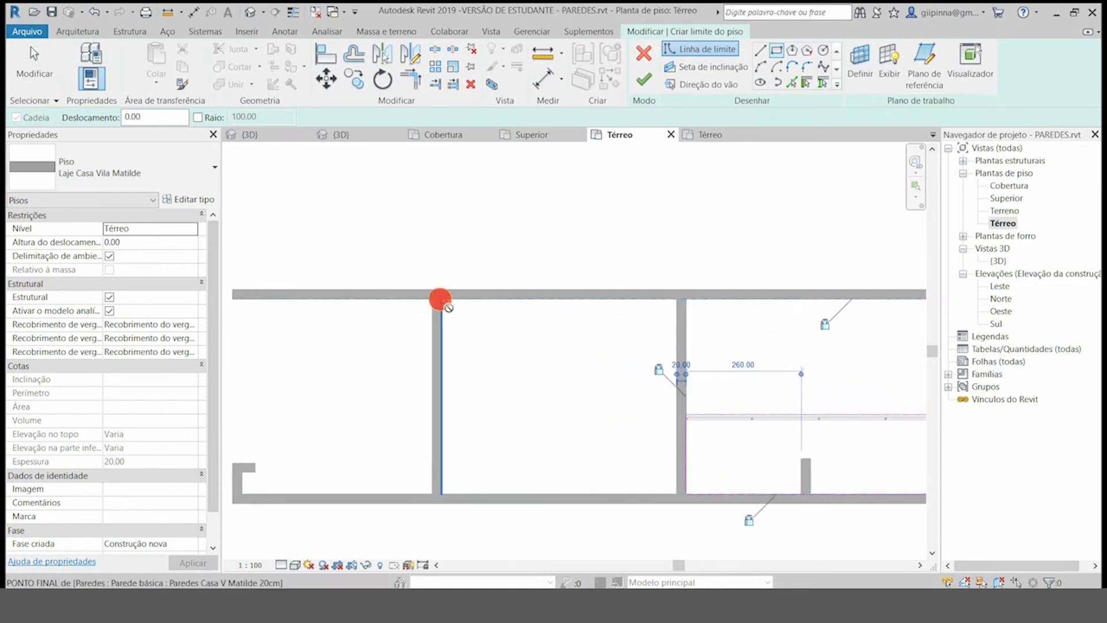
click(677, 495)
click(600, 475)
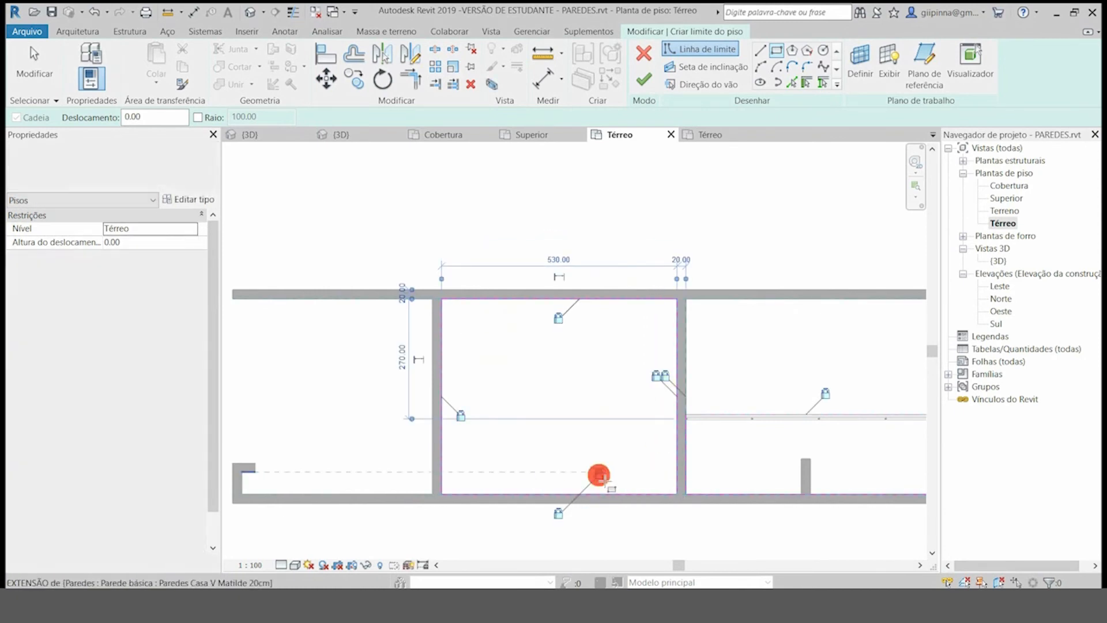
scroll(461, 389, down, 3)
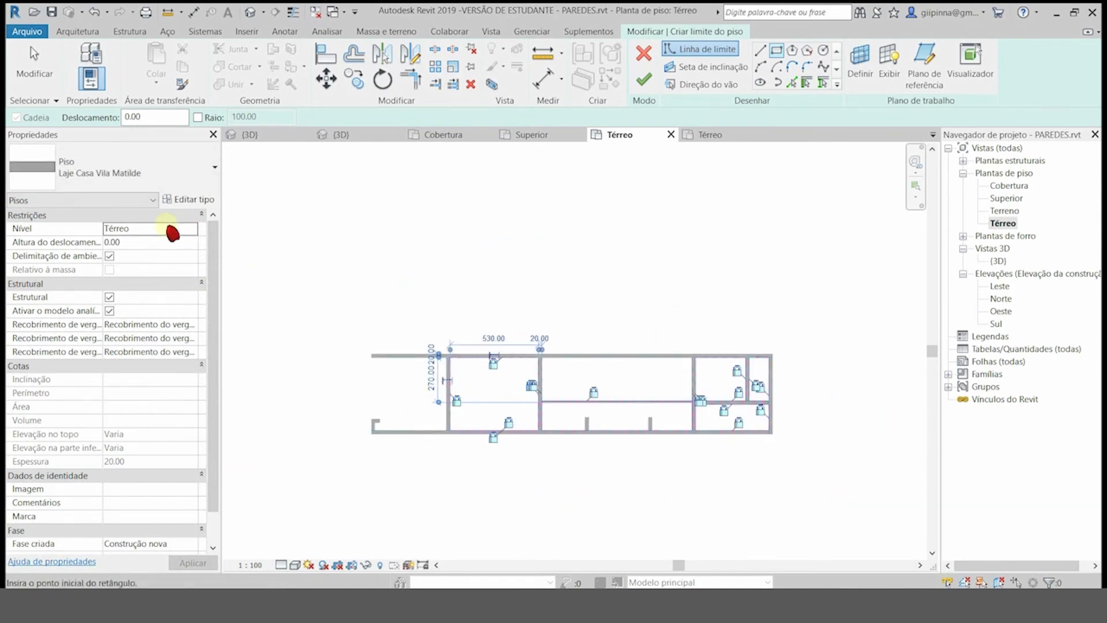
Step: Finish the Térreo floor sketch, delete the slab's span direction symbol, and inspect the slab in the 3D view
click(654, 80)
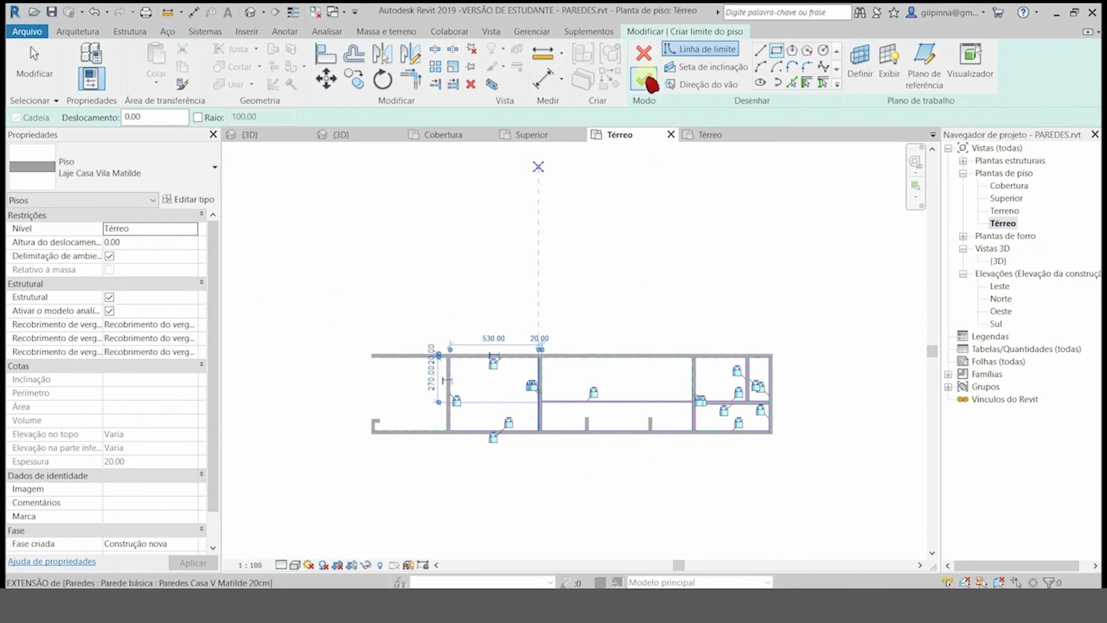
click(649, 398)
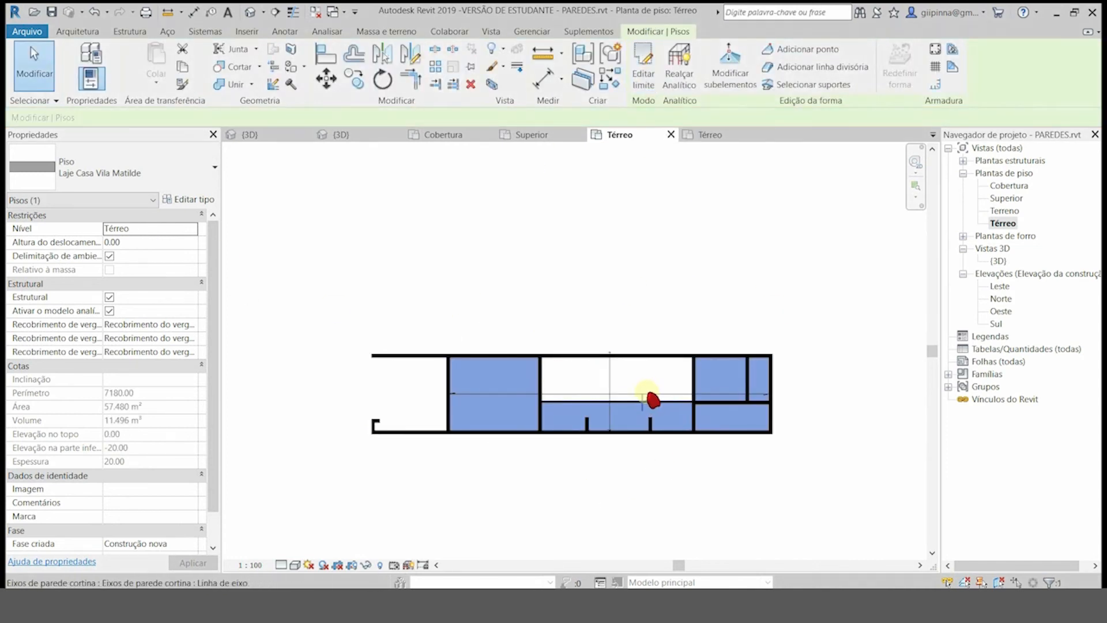
click(663, 394)
click(648, 317)
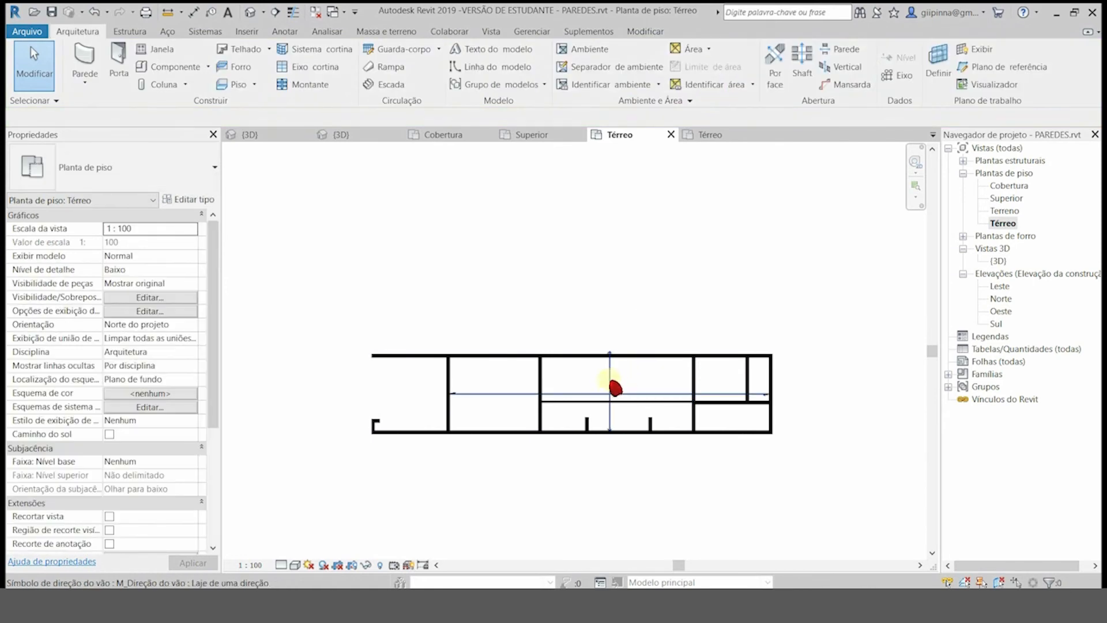
click(615, 388)
key(Delete)
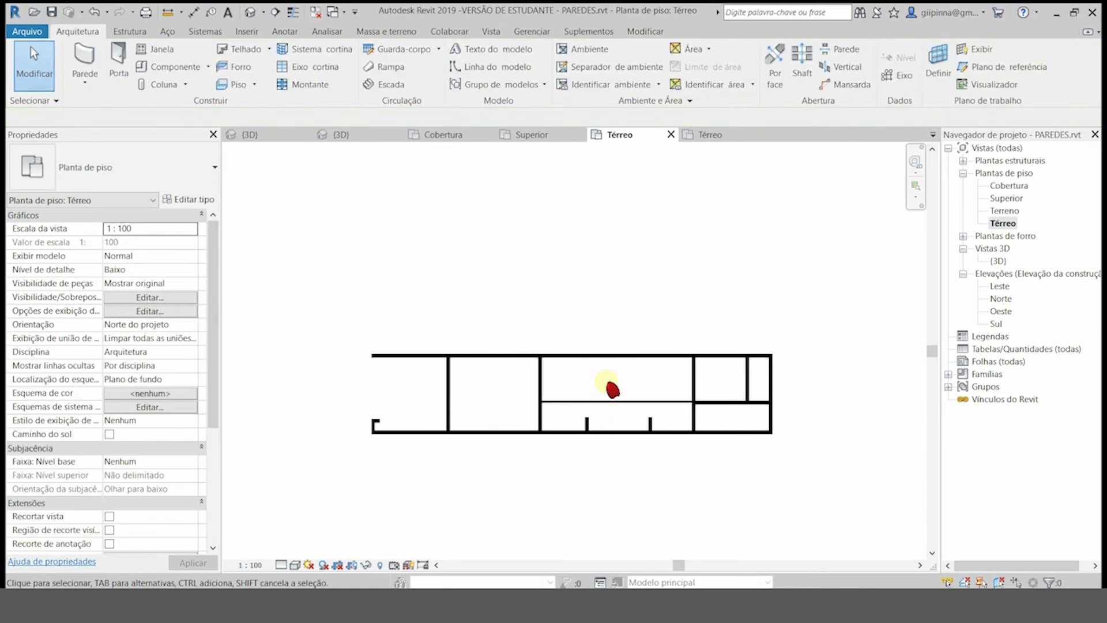
double_click(1003, 261)
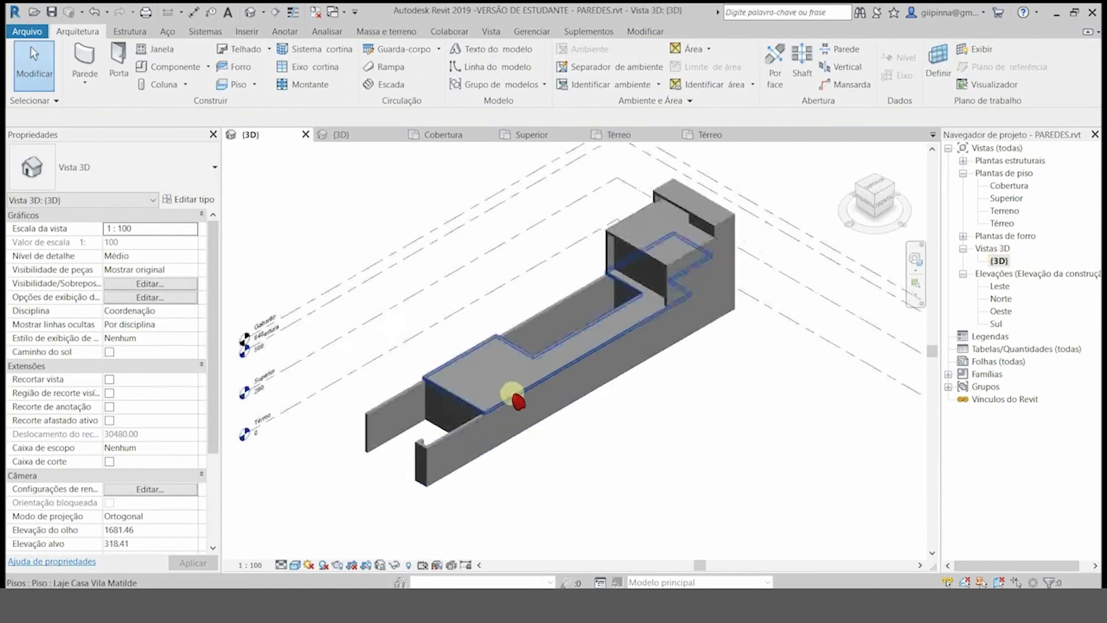
shift+middle_drag(504, 411, 669, 499)
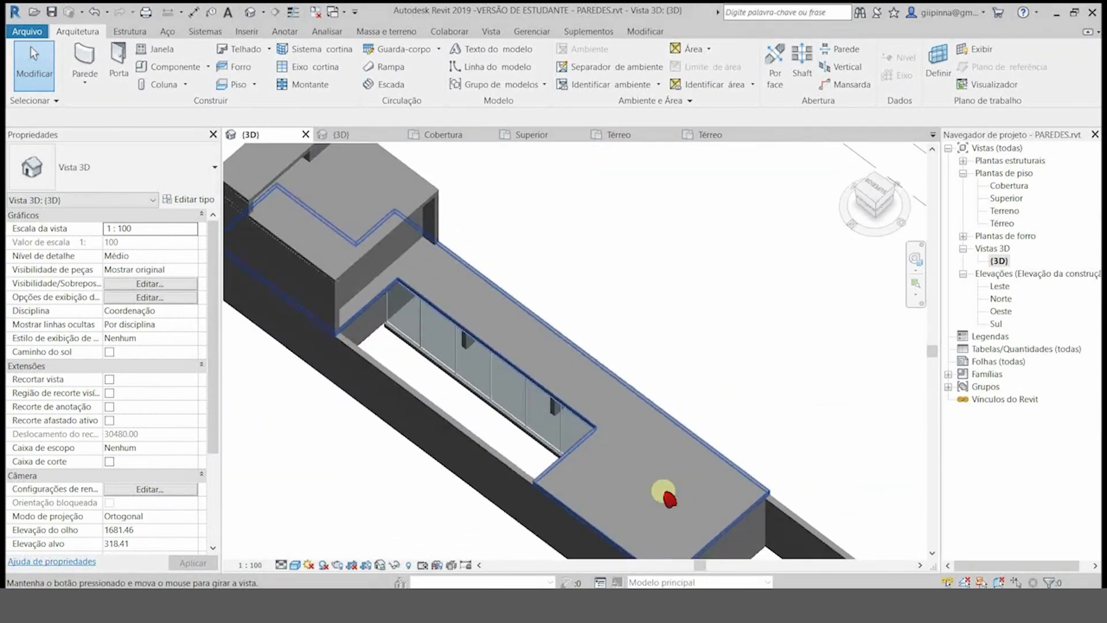
Step: Create a 250 by 260 cm structural floor at one end of the Térreo patio, offset -10, and delete its span direction symbol
click(1010, 225)
double_click(1013, 229)
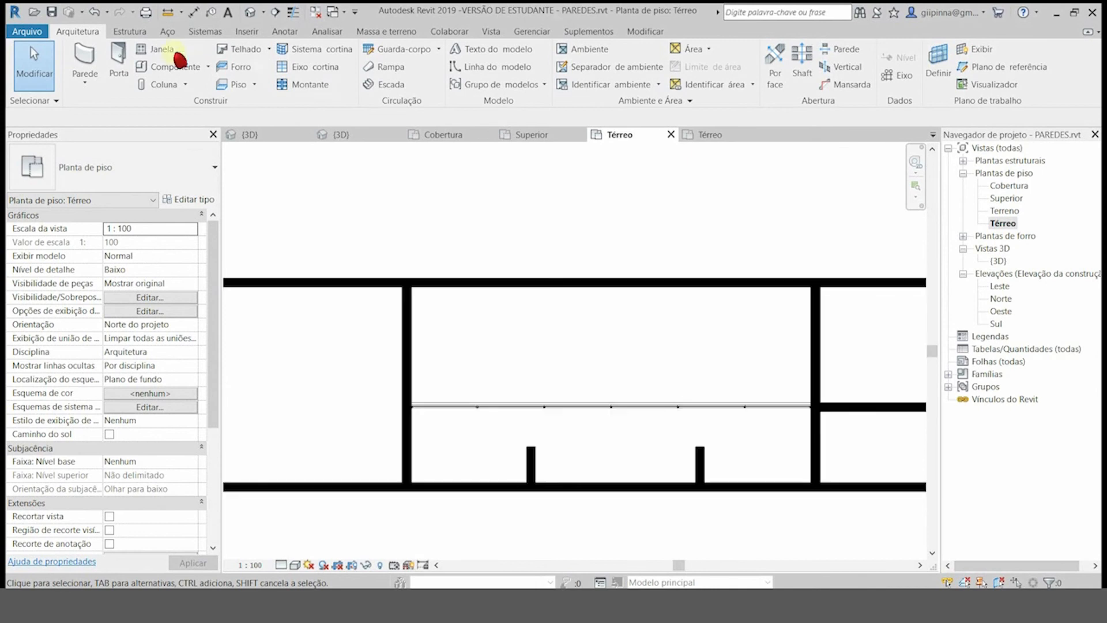
click(255, 85)
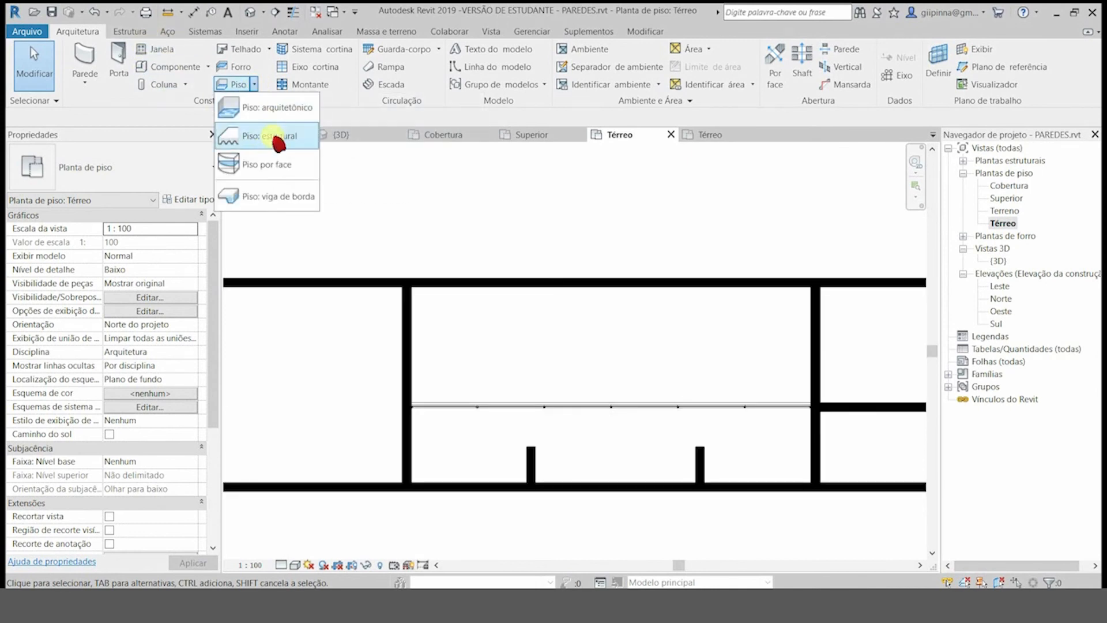
click(249, 137)
click(761, 51)
click(413, 288)
text(25)
key(Return)
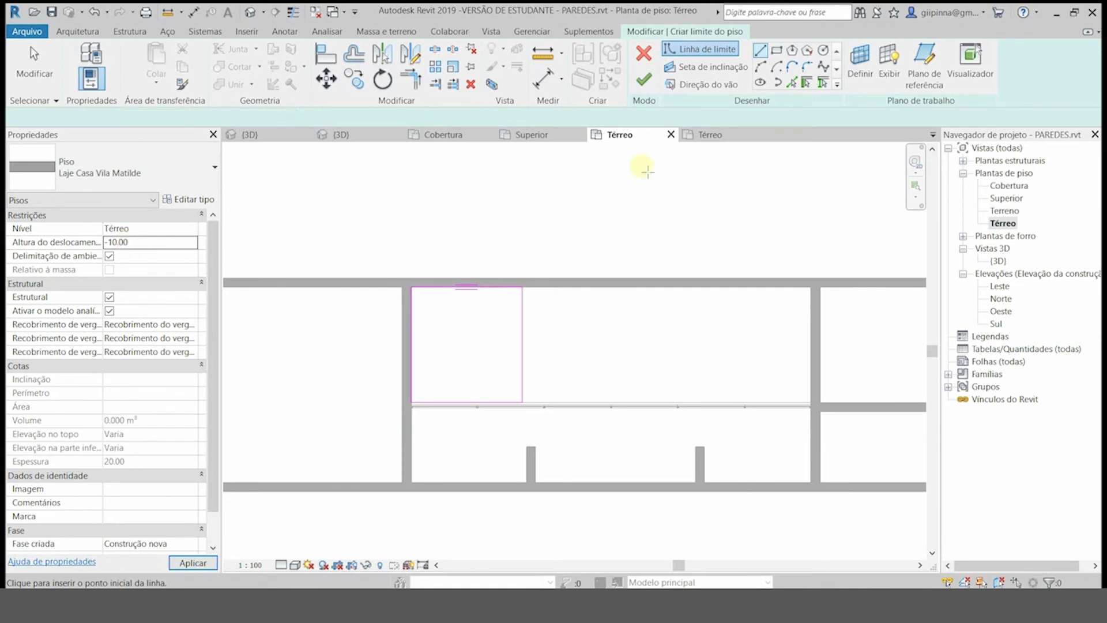
click(644, 80)
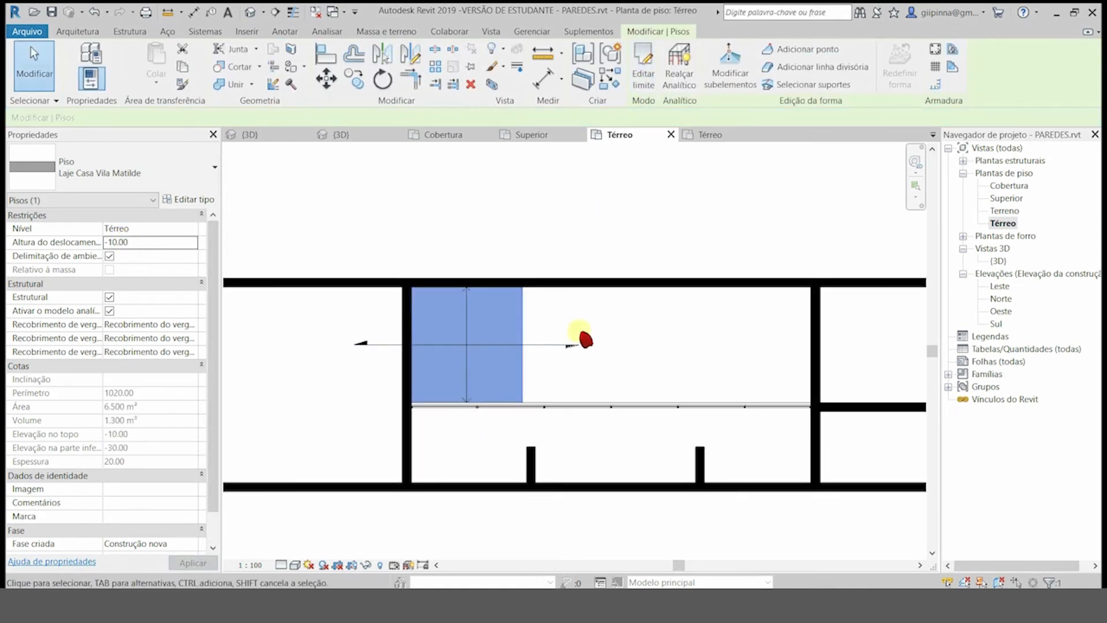
click(577, 346)
key(Escape)
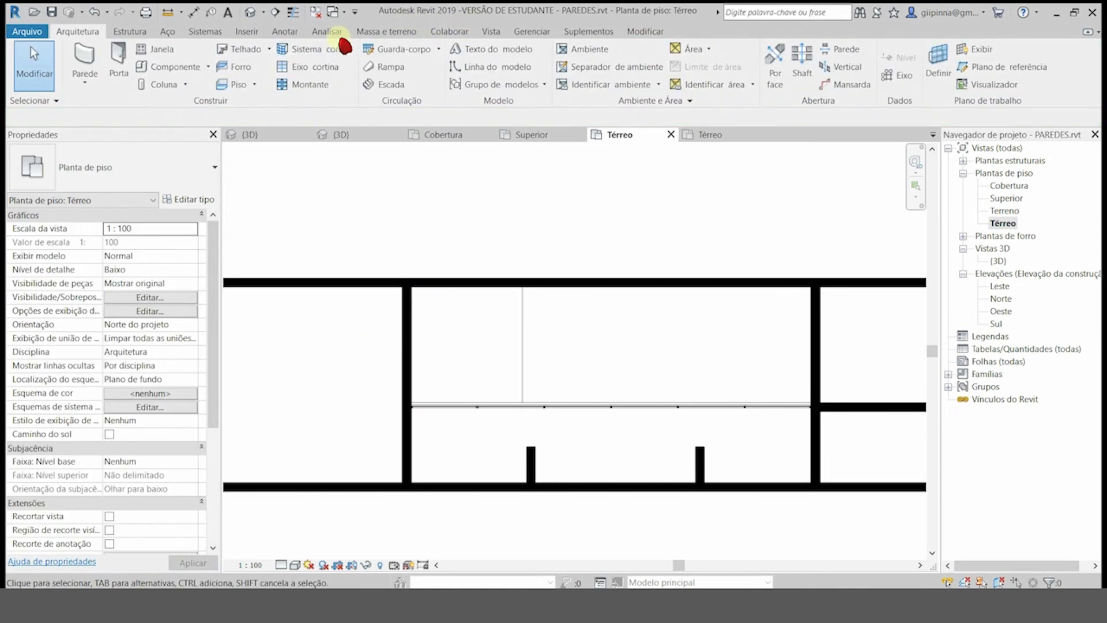
Step: Place spot elevations on the lowered patio slab, the strip below the curtain wall, the adjacent large room, and the two rooms beyond the patio
click(286, 32)
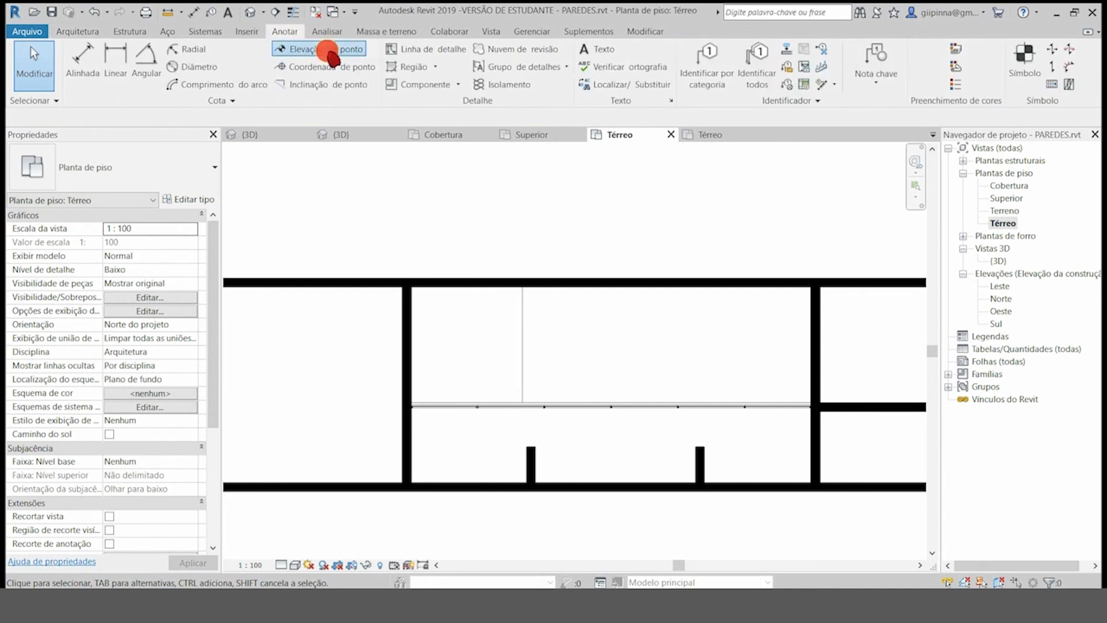
click(311, 49)
click(450, 348)
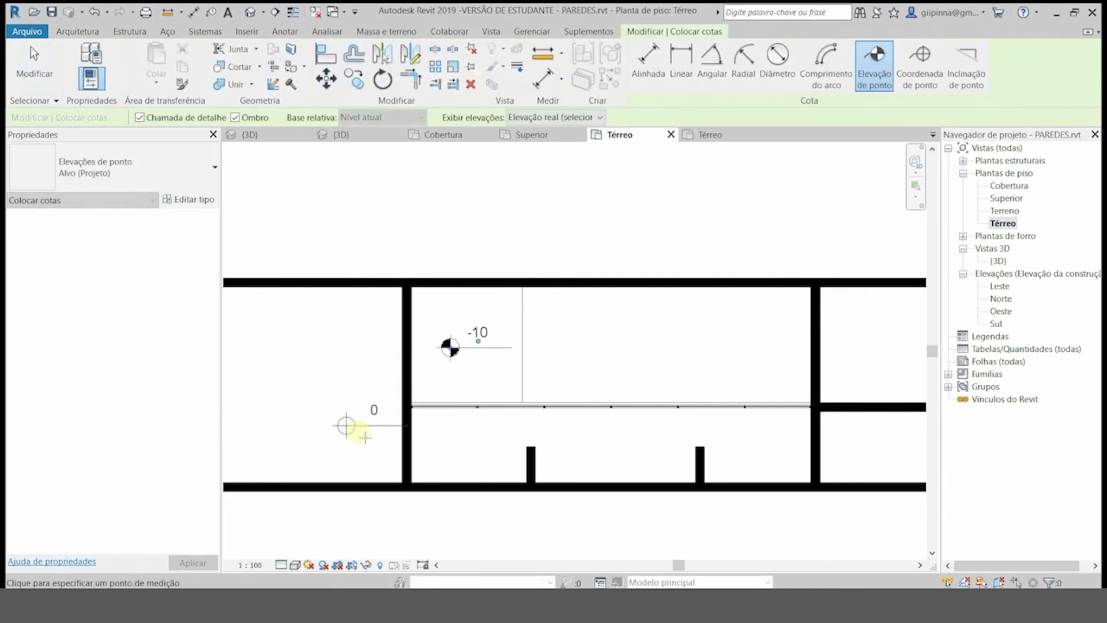
click(457, 449)
click(262, 376)
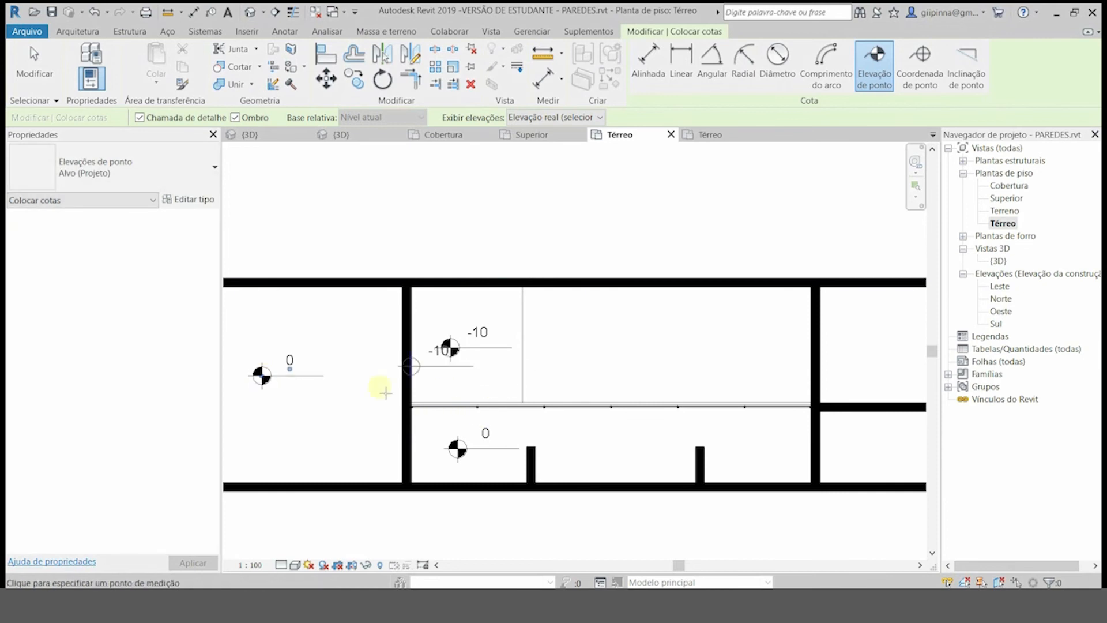
click(292, 361)
click(863, 341)
click(863, 341)
click(862, 450)
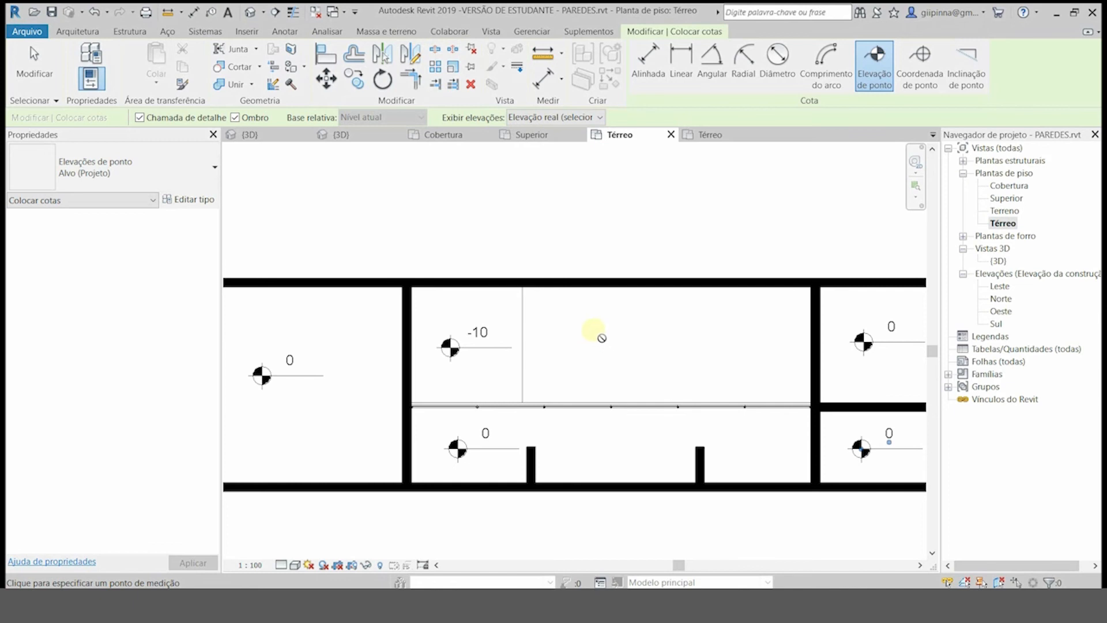
key(Escape)
key(Escape)
Step: Copy the lowered patio slab with its spot elevation to the opposite end of the patio and check it in 3D
click(519, 344)
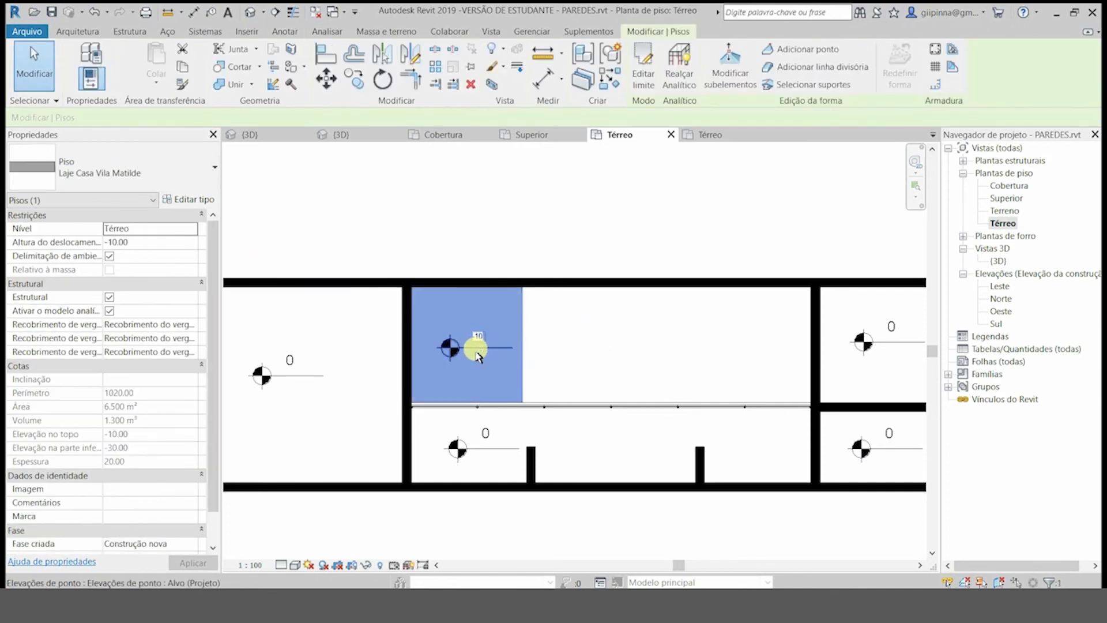
ctrl+click(477, 350)
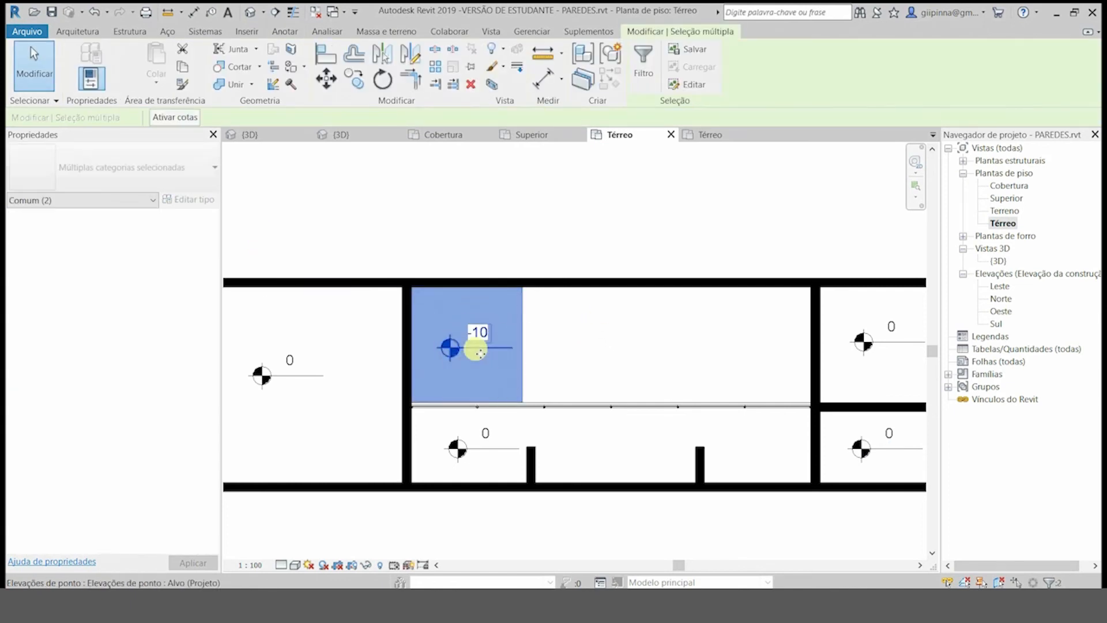
click(357, 80)
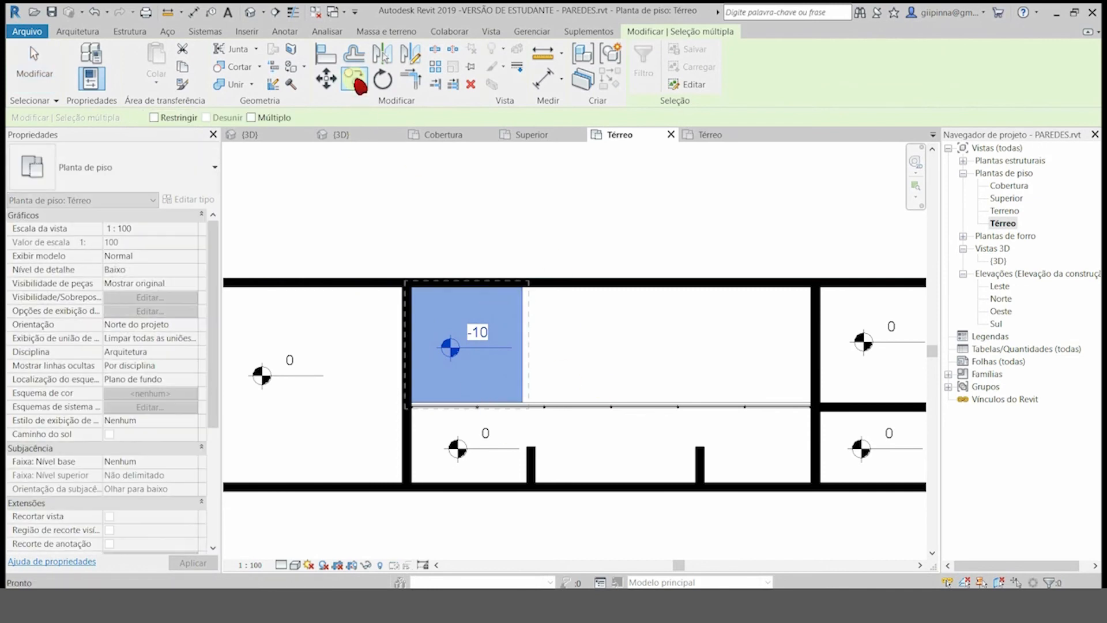
click(522, 286)
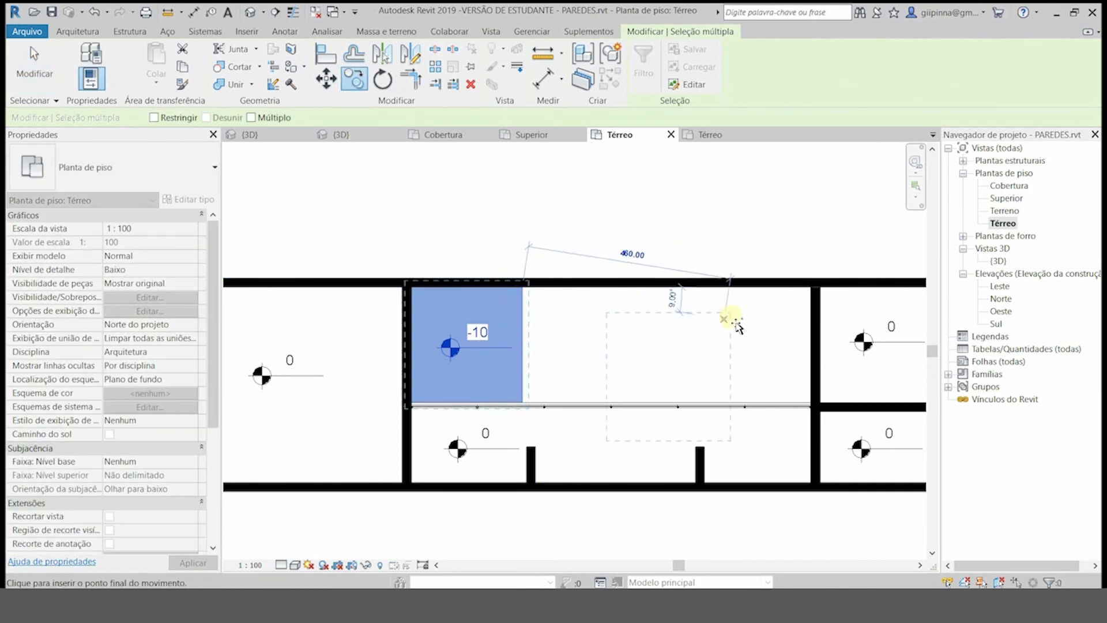
click(810, 289)
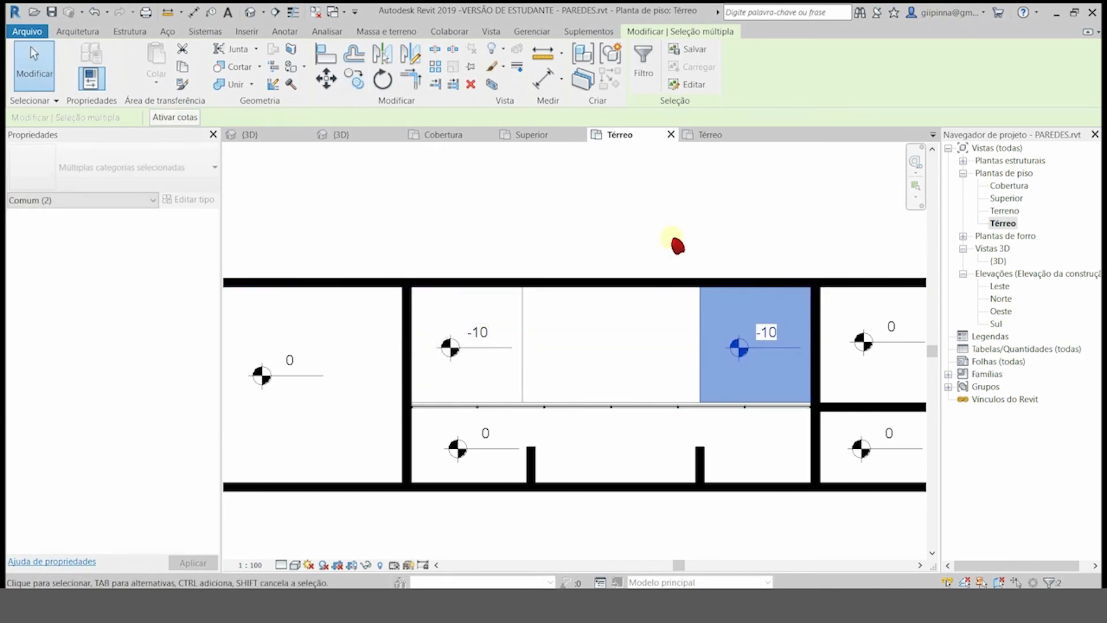
click(663, 227)
double_click(999, 260)
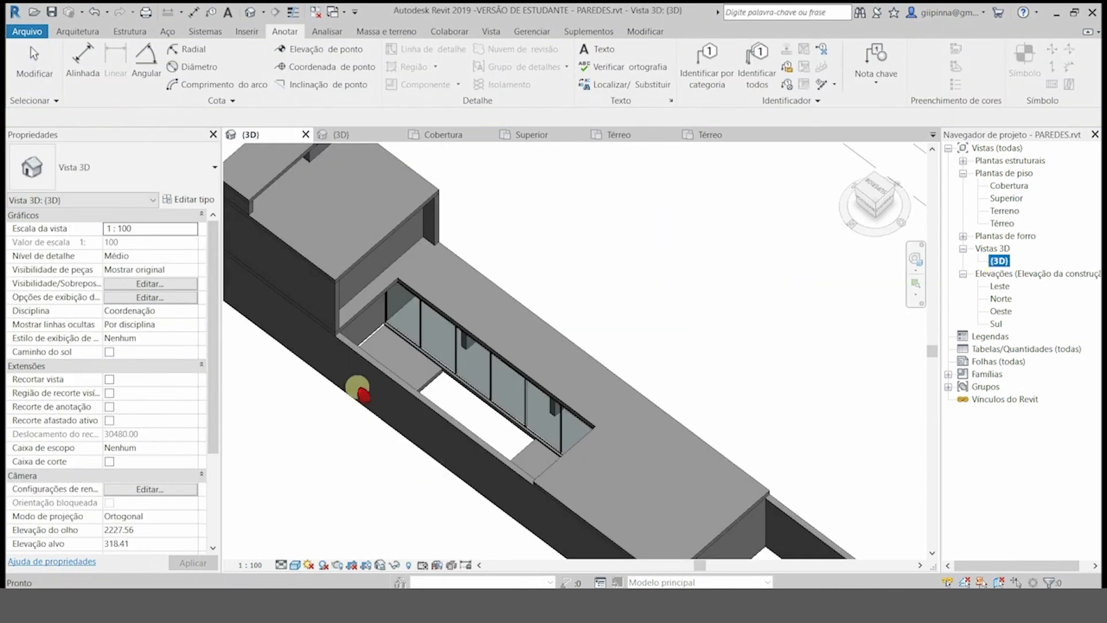
Step: Change the Térreo floor plan's visual style to a shaded display so the slabs are filled
double_click(1007, 224)
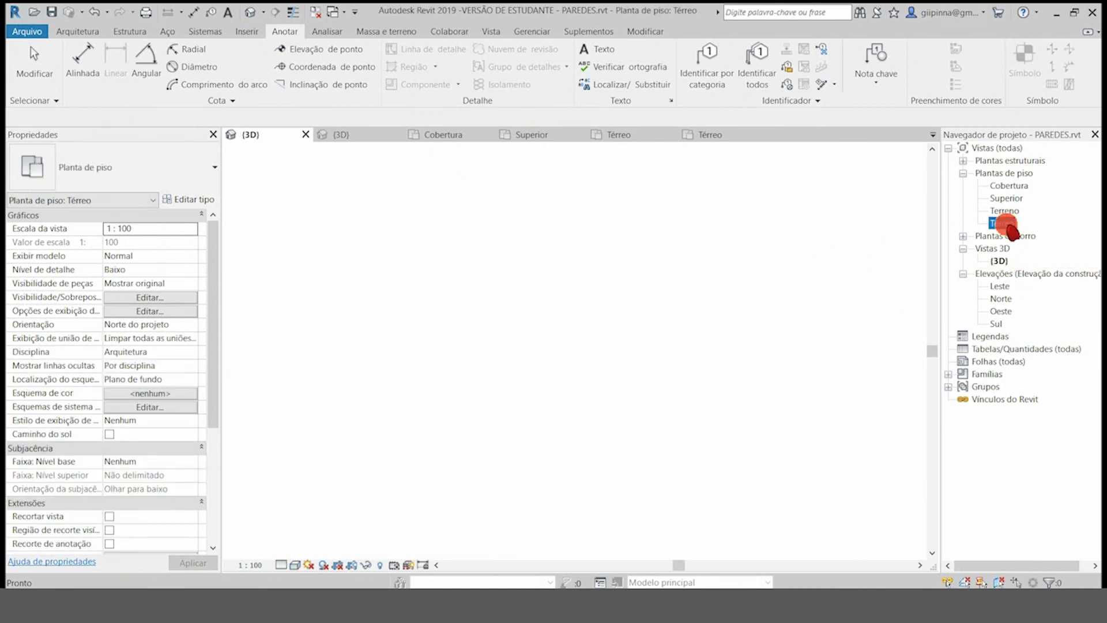
scroll(505, 471, up, 3)
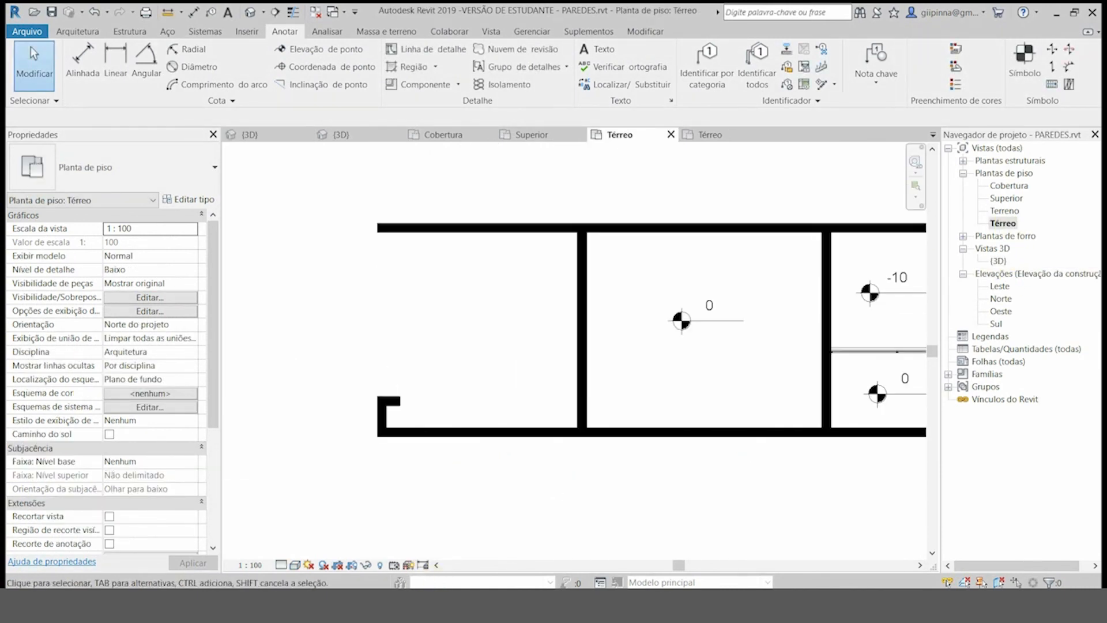
click(295, 566)
click(346, 506)
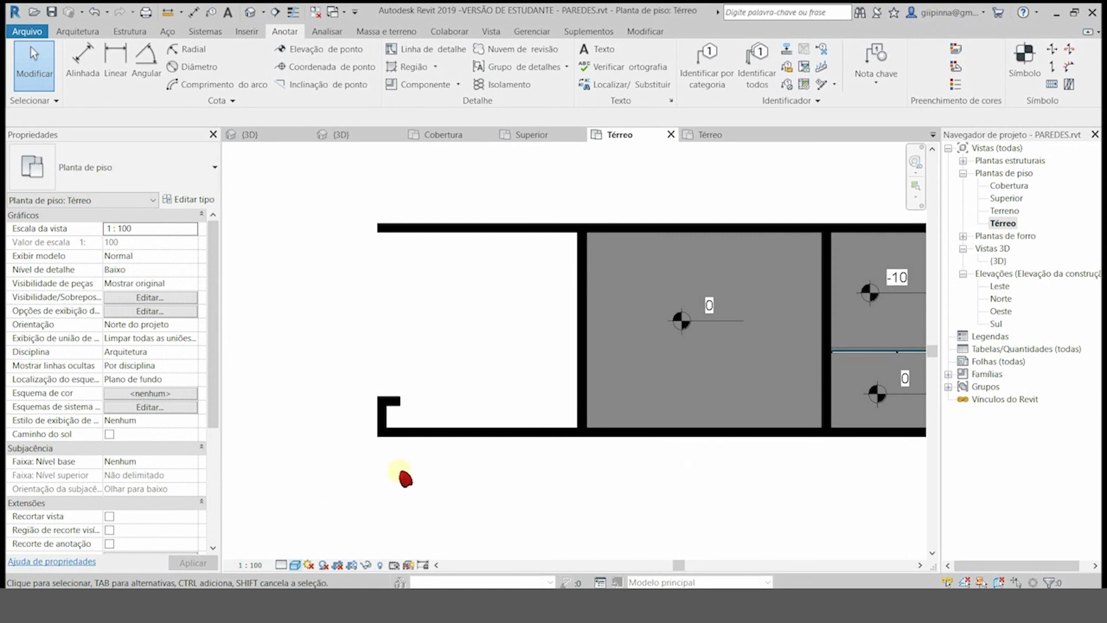
Step: Sketch a 450 by 440 cm structural floor boundary in the open-ended area, following the inner wall faces and the short wall return
scroll(389, 391, down, 2)
scroll(289, 366, up, 4)
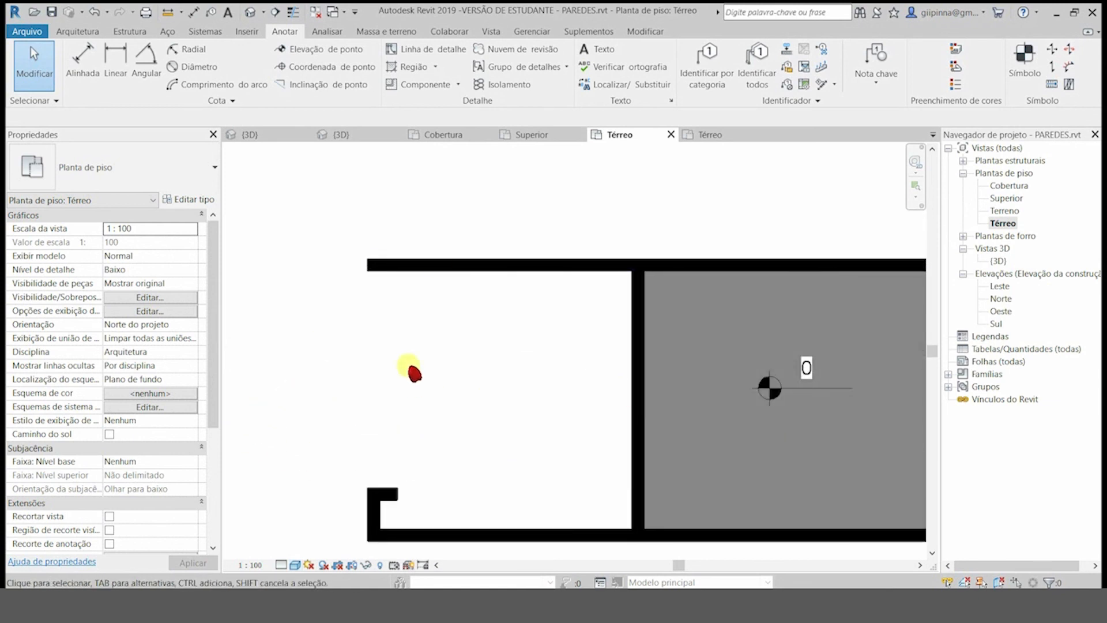
click(78, 31)
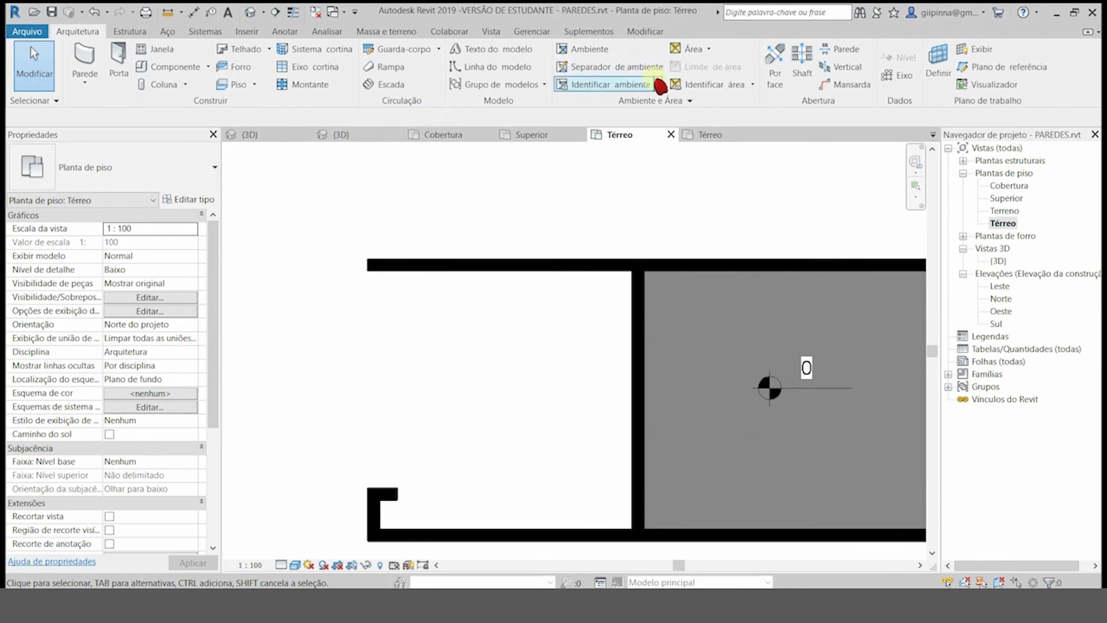
click(254, 85)
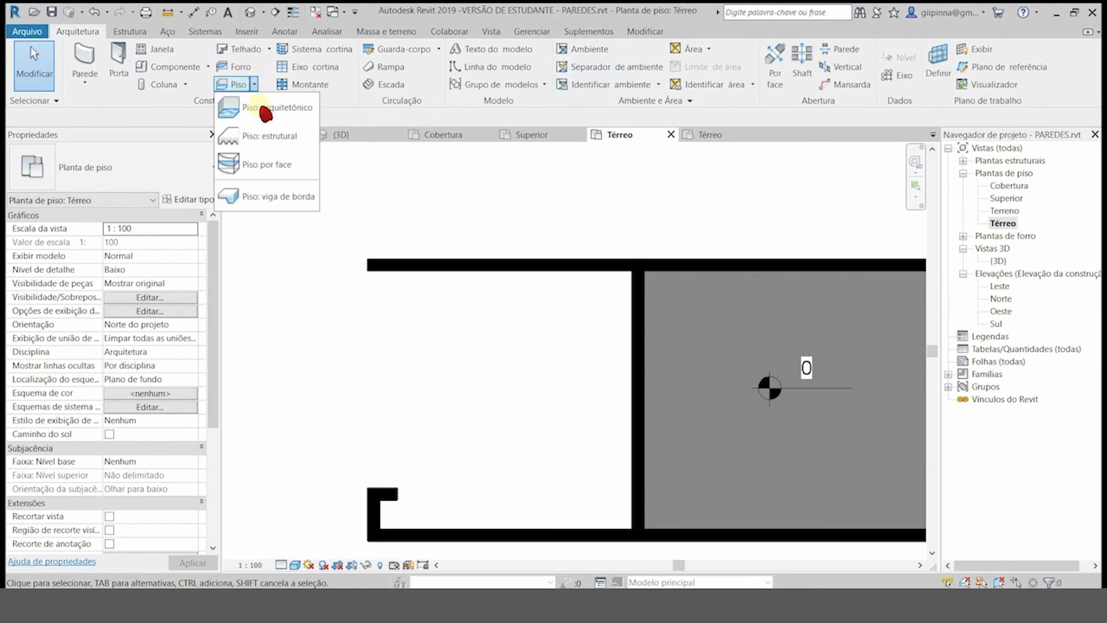
click(260, 134)
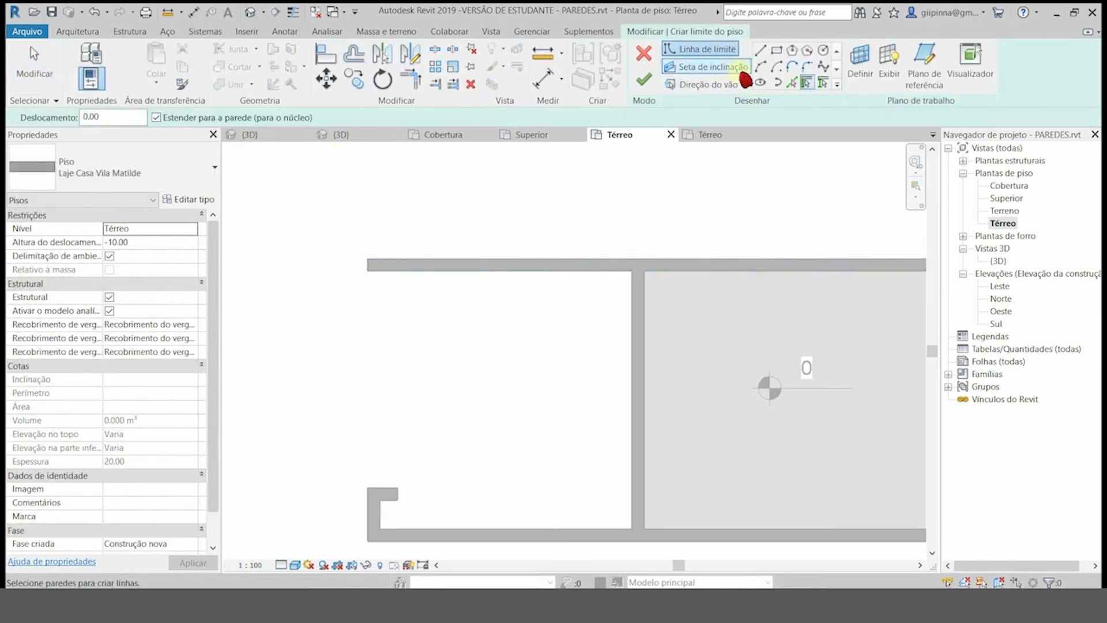
click(760, 50)
click(368, 271)
click(630, 271)
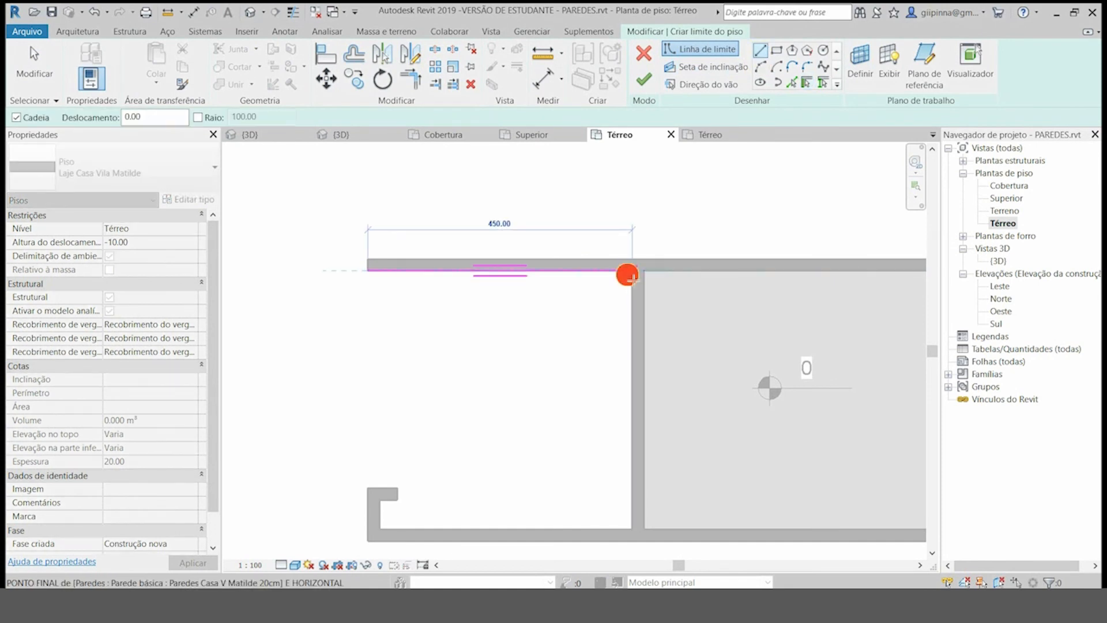
click(631, 527)
click(381, 528)
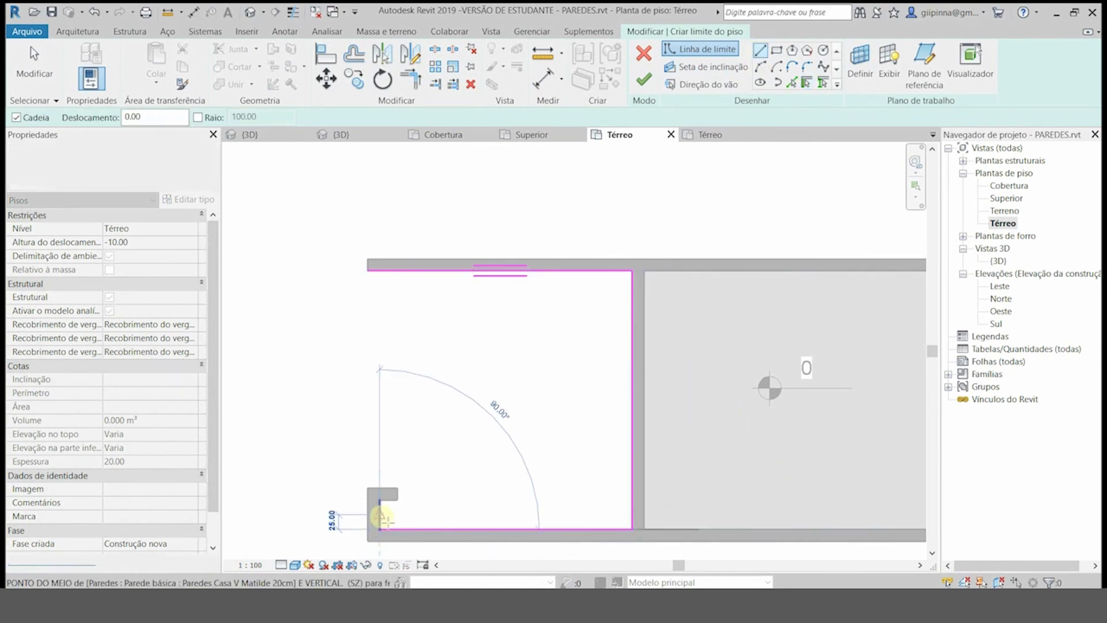
click(380, 500)
click(397, 500)
click(34, 67)
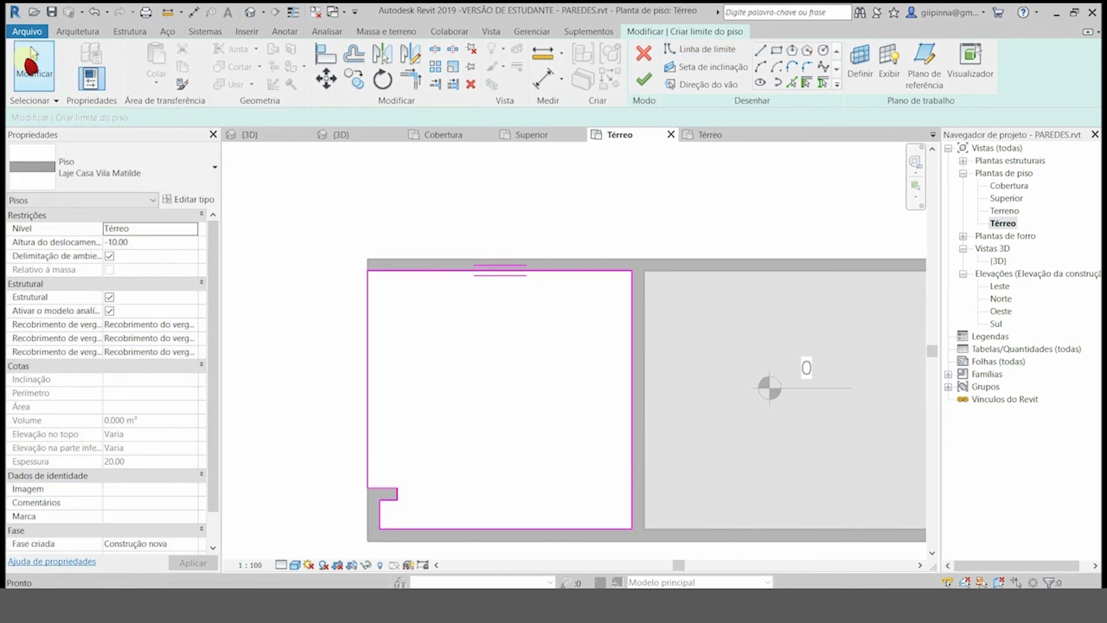
Step: Make the boundary line beside the large room slope-defining with constant height and set its slope to =4.5%
click(632, 358)
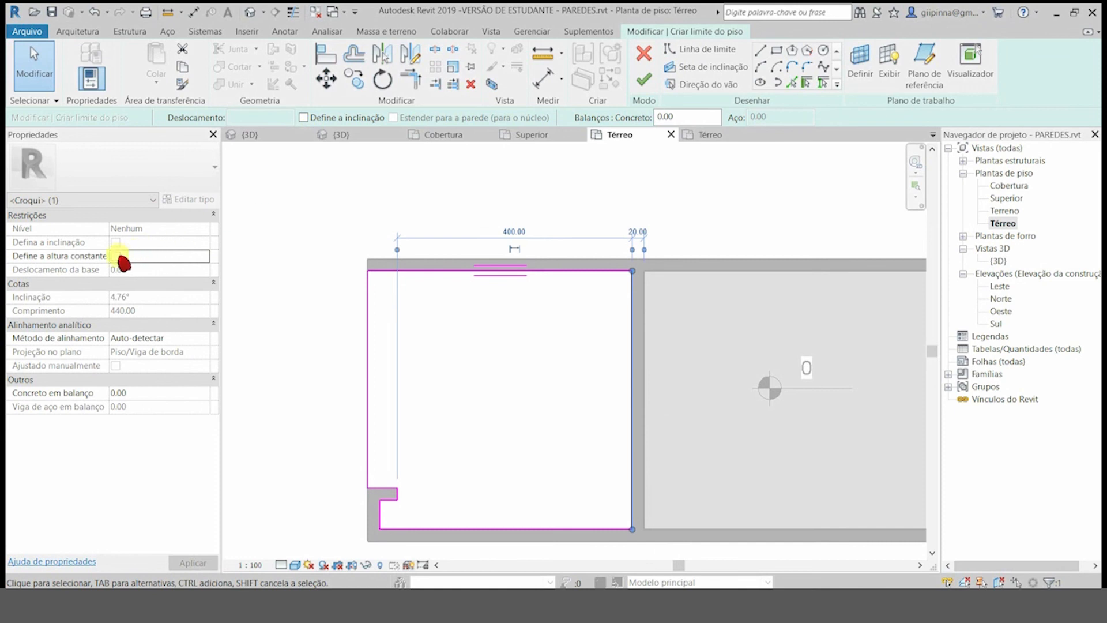
click(303, 118)
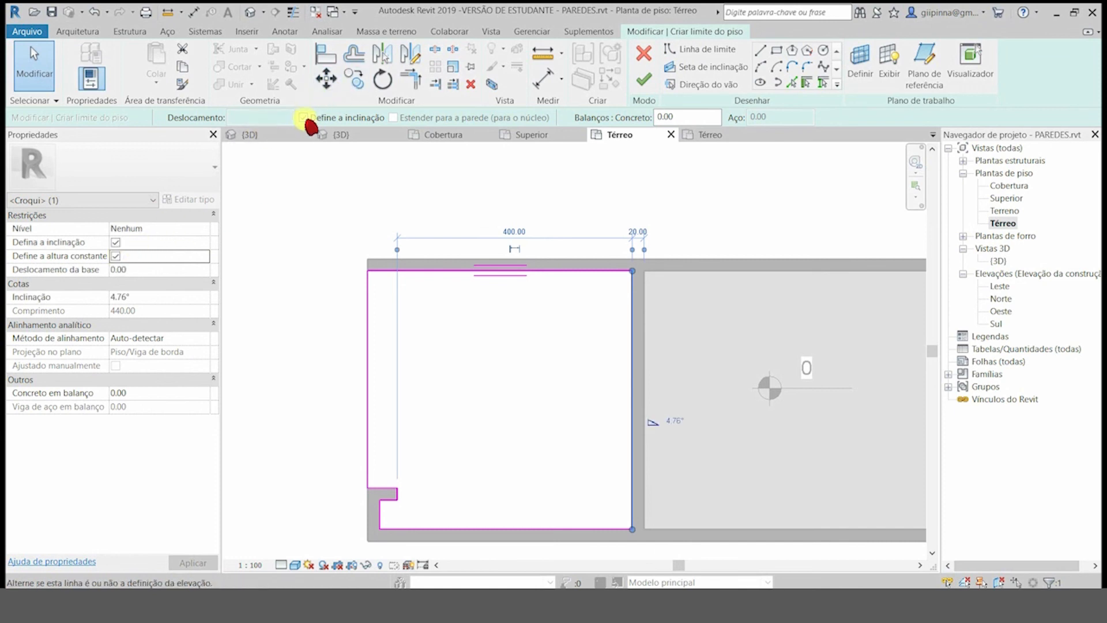
click(675, 420)
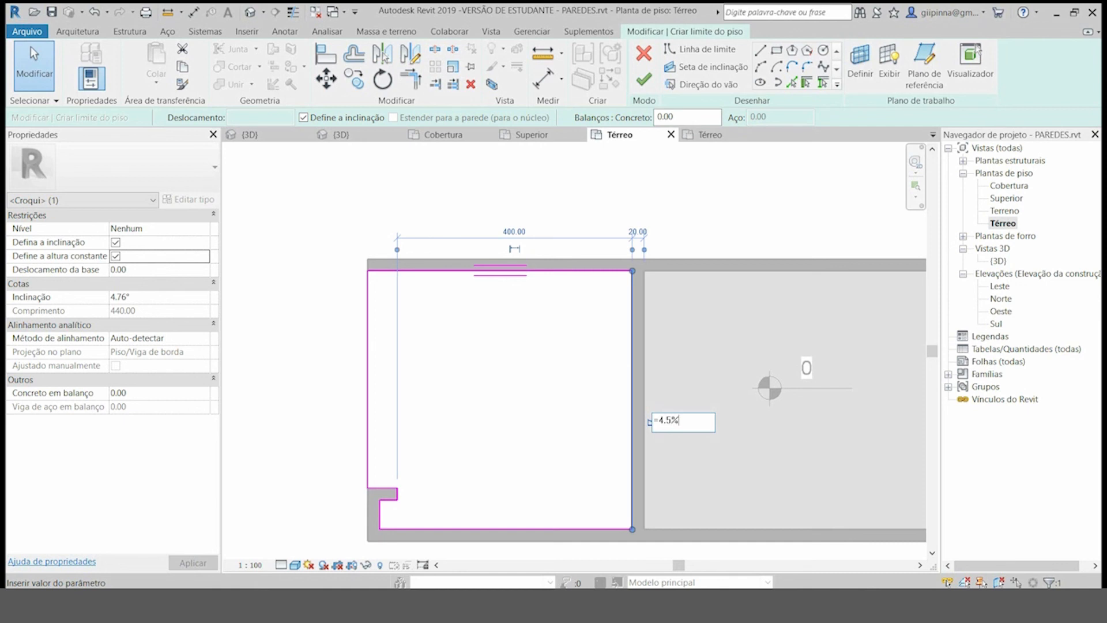
click(706, 422)
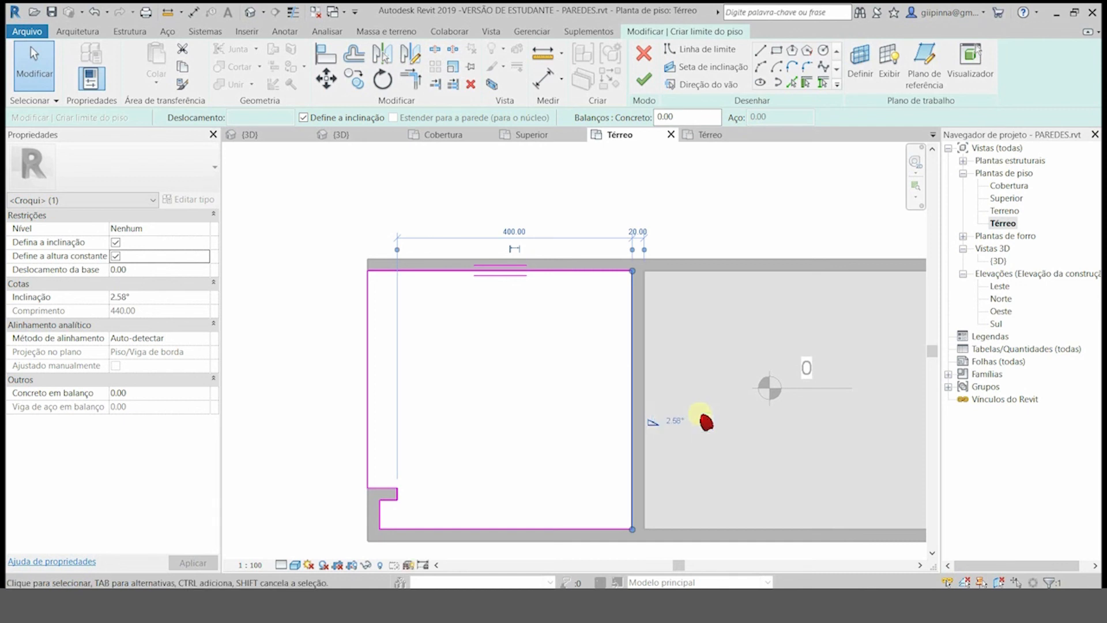
Step: Finish the sloped entrance slab's boundary sketch and delete its span direction symbol from the Térreo plan
scroll(694, 438, up, 4)
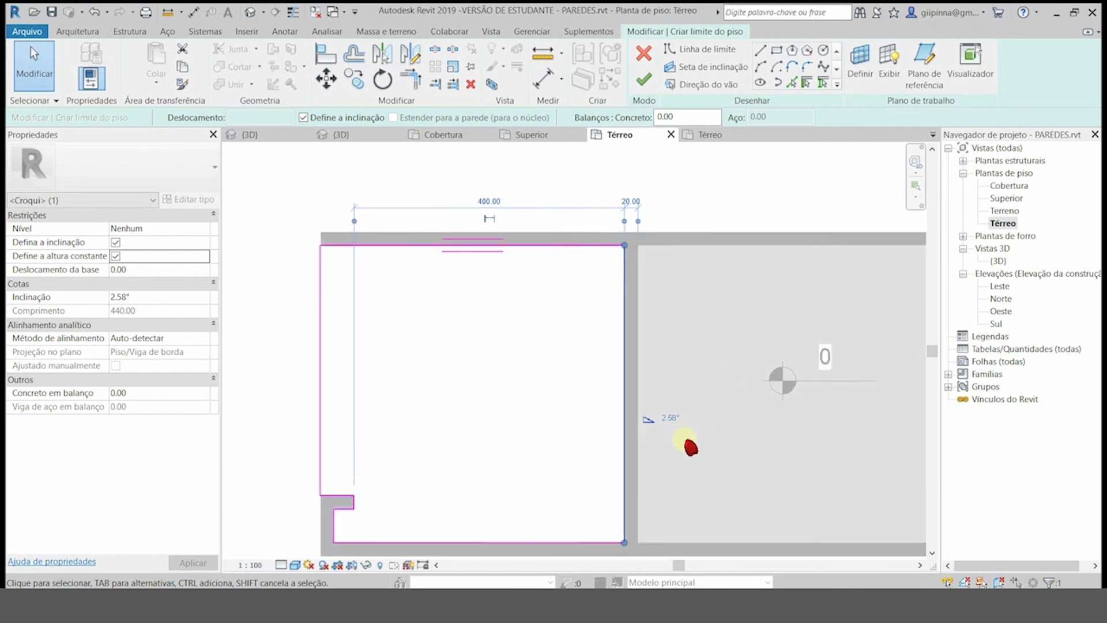
scroll(689, 447, down, 4)
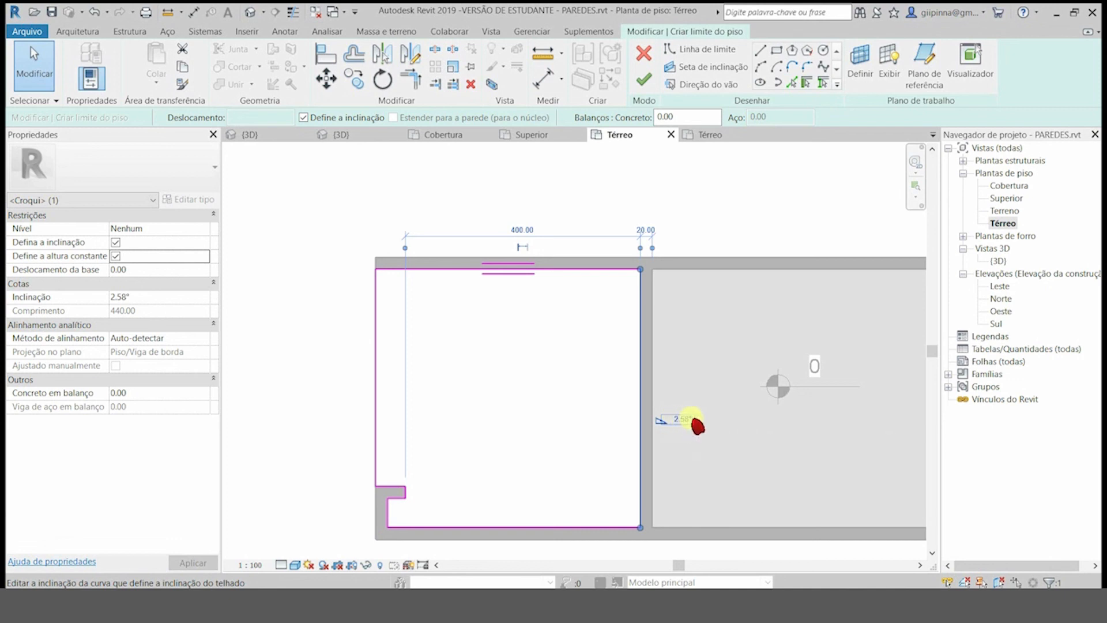
click(645, 81)
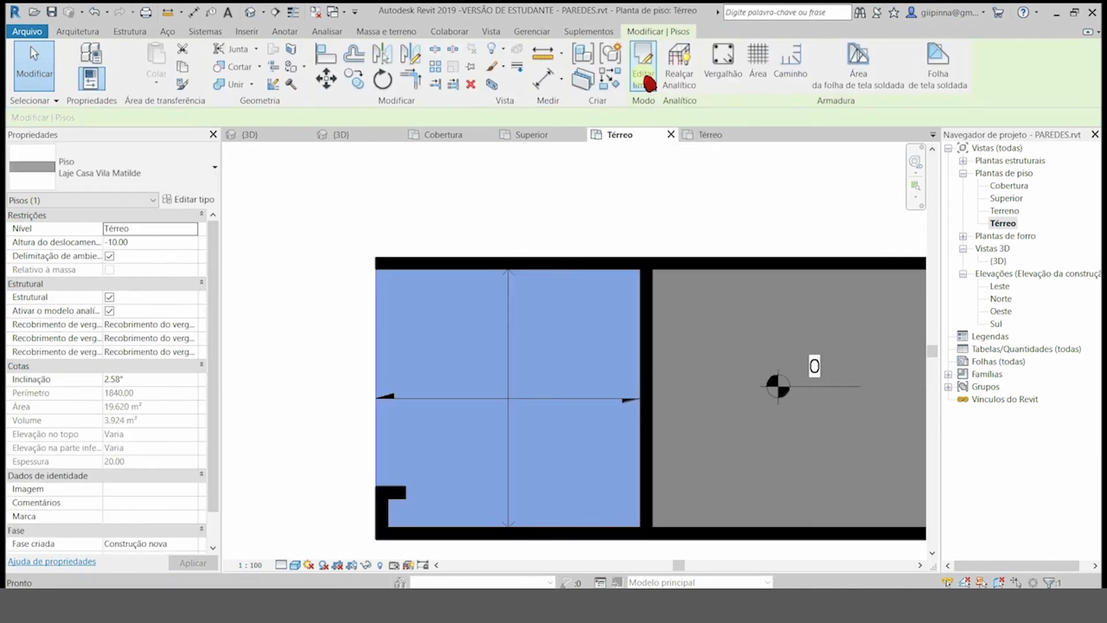
click(504, 327)
key(Delete)
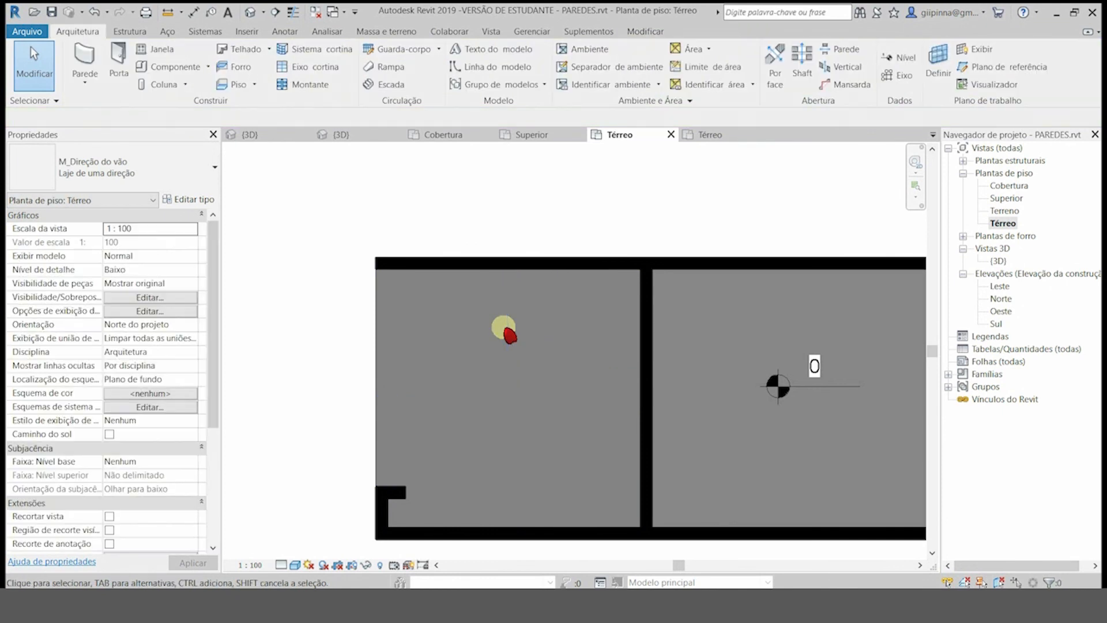
Step: In the 3D view, set the sloped entrance slab's height offset from the Térreo level to 0.00
double_click(997, 261)
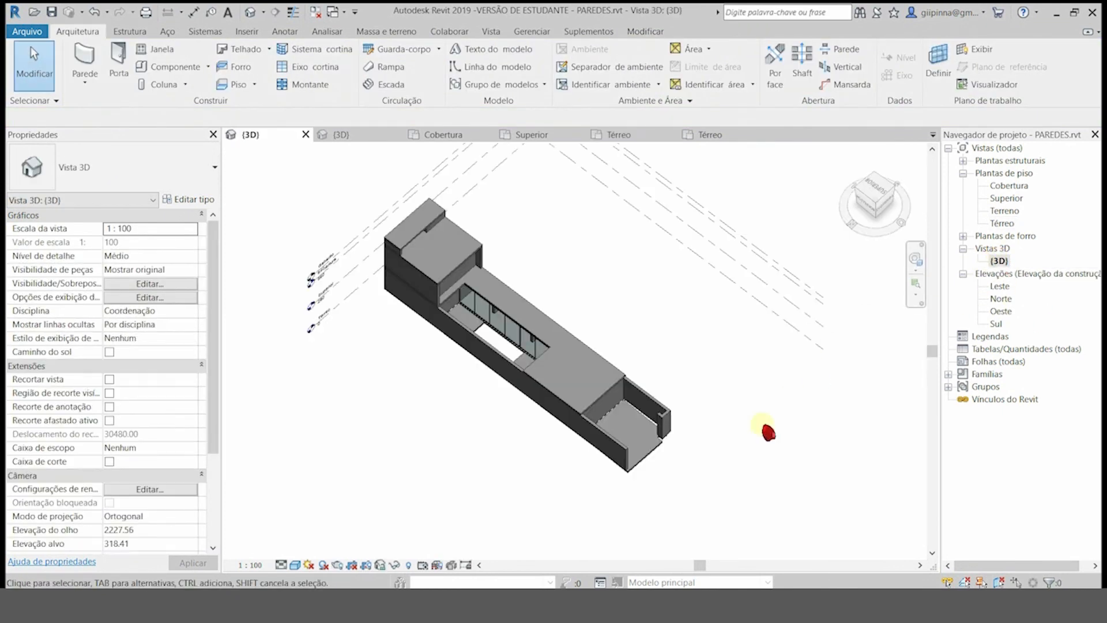
scroll(656, 480, up, 5)
shift+middle_drag(656, 480, 623, 364)
scroll(623, 364, up, 2)
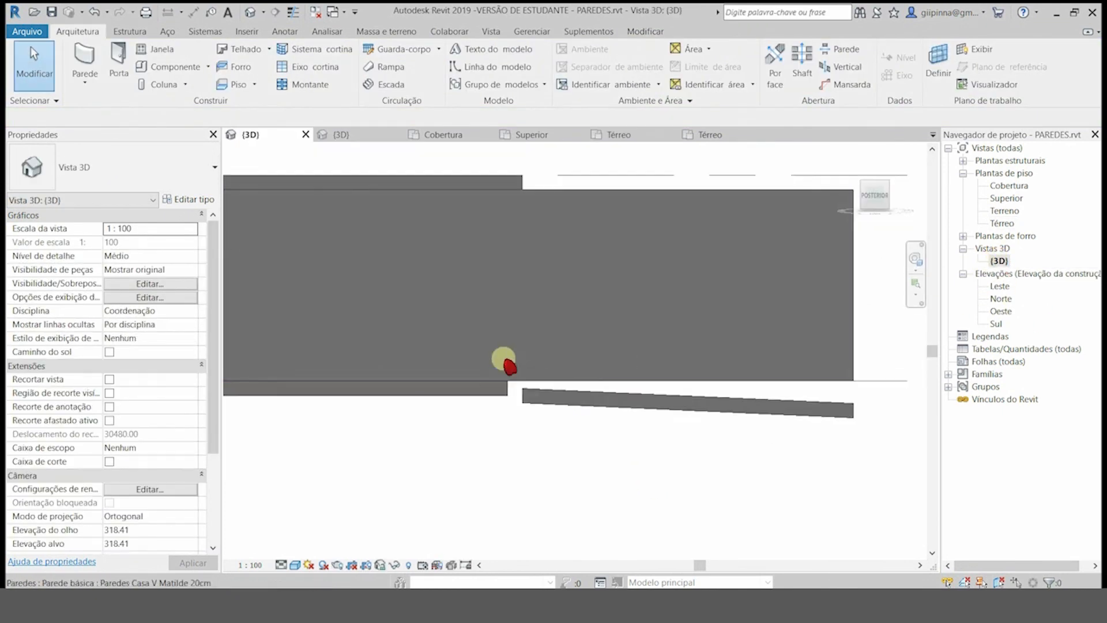
click(581, 409)
click(143, 243)
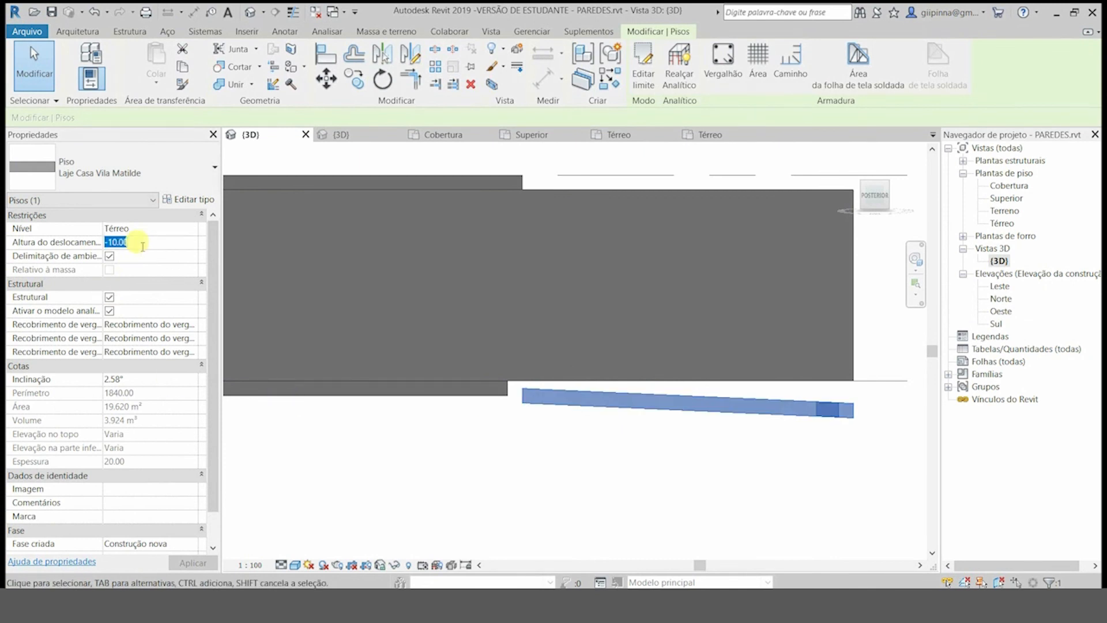
key(Return)
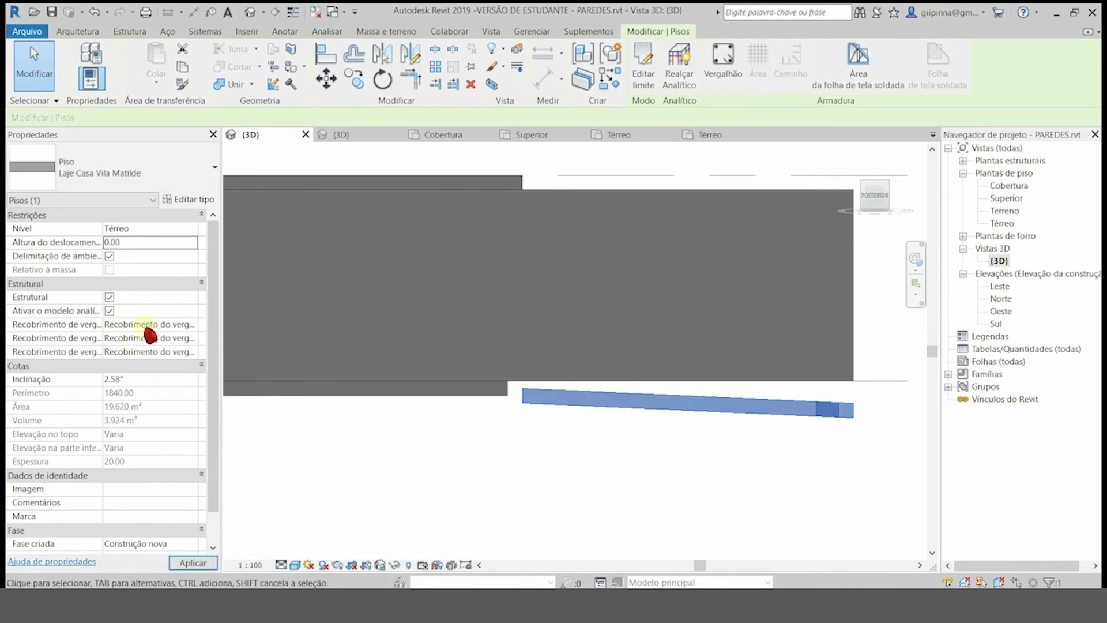
click(591, 421)
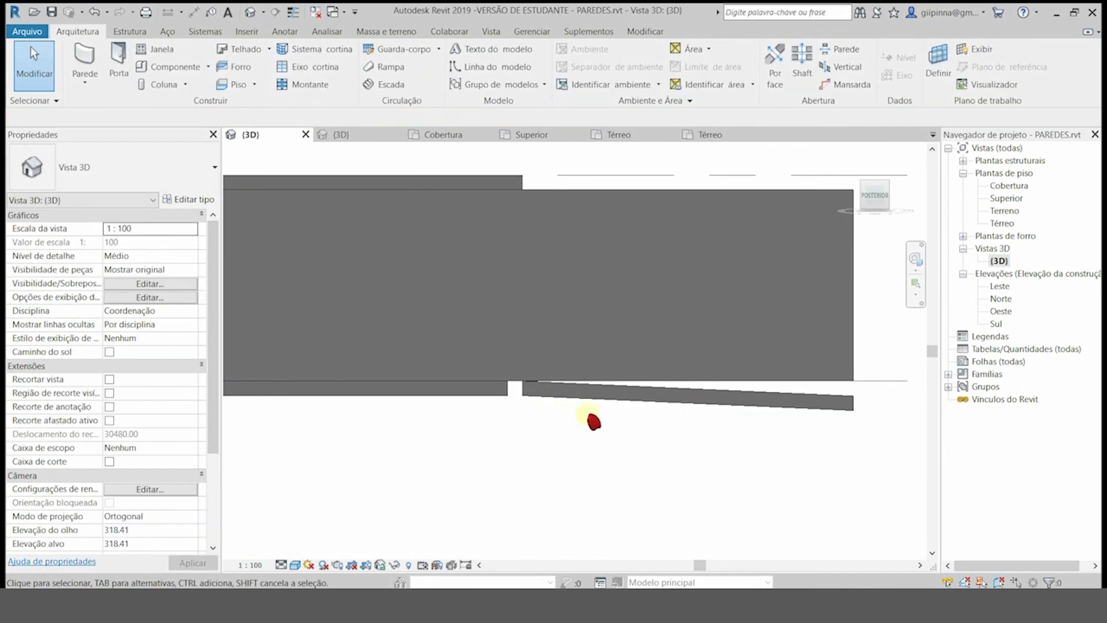
Step: In the Sul elevation, select the ground-floor elements and filter the selection down to walls (Paredes) only
double_click(1015, 226)
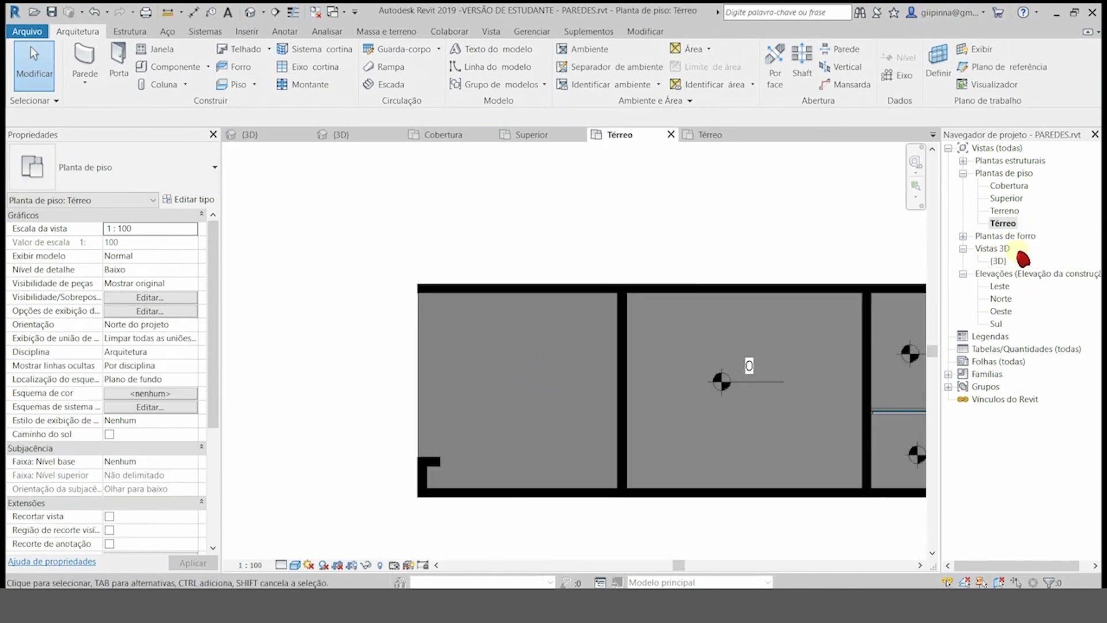
double_click(1003, 262)
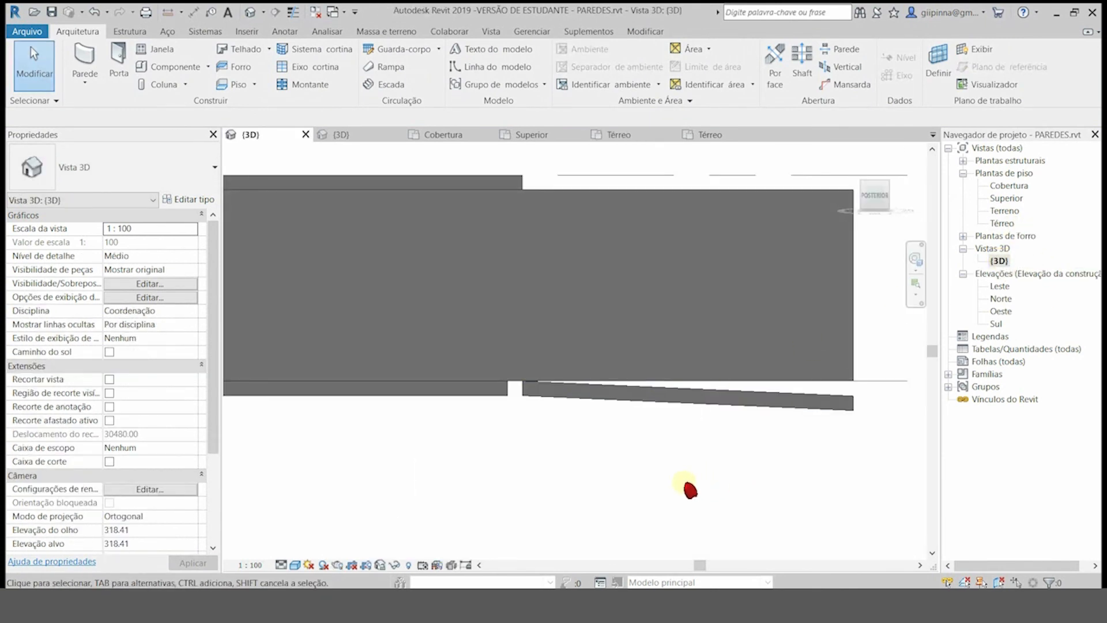
scroll(690, 490, down, 4)
click(894, 193)
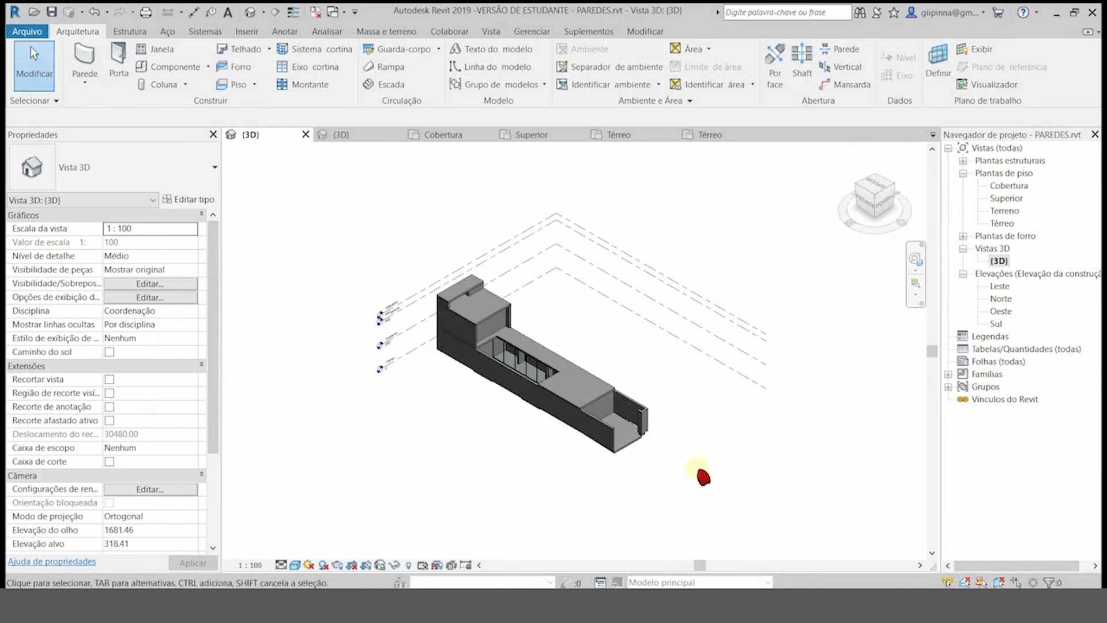
scroll(704, 477, up, 3)
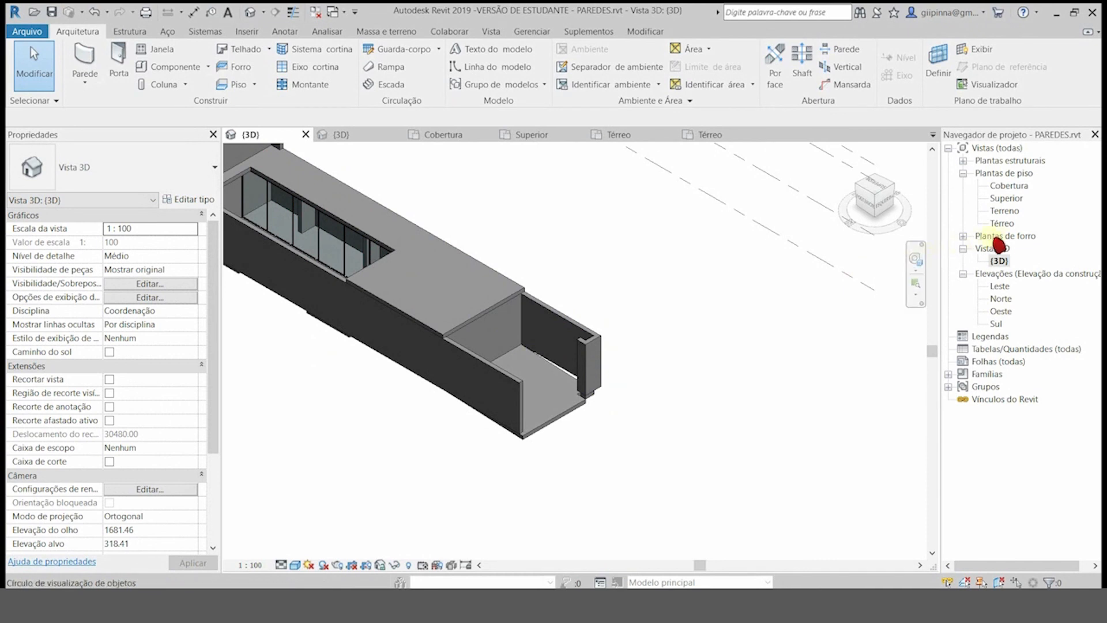
double_click(997, 324)
drag(863, 388, 296, 387)
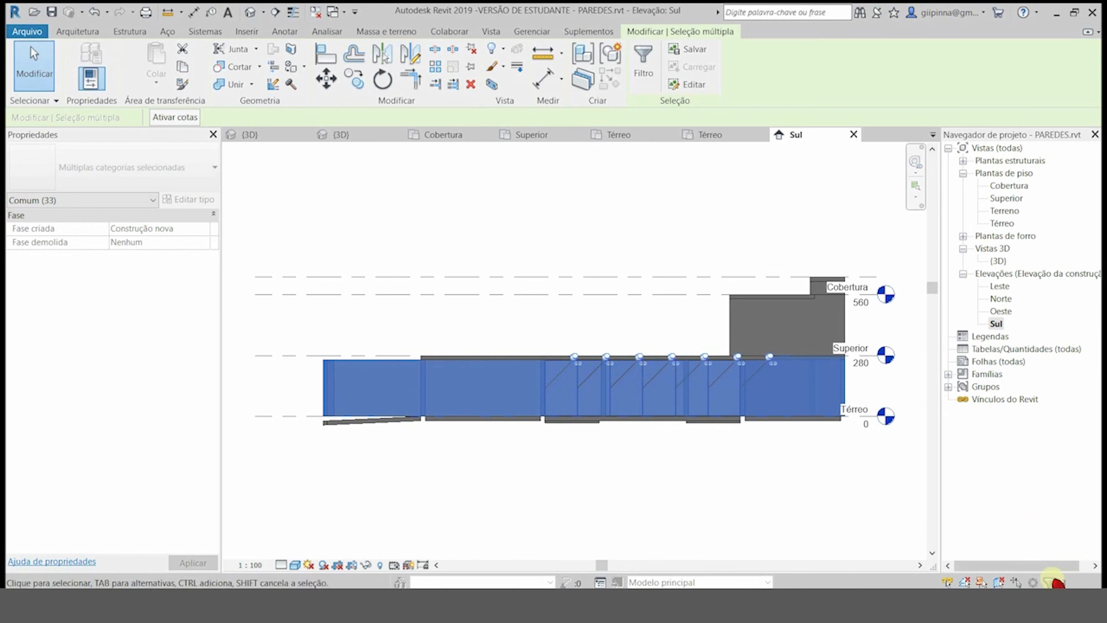
click(1052, 582)
click(643, 237)
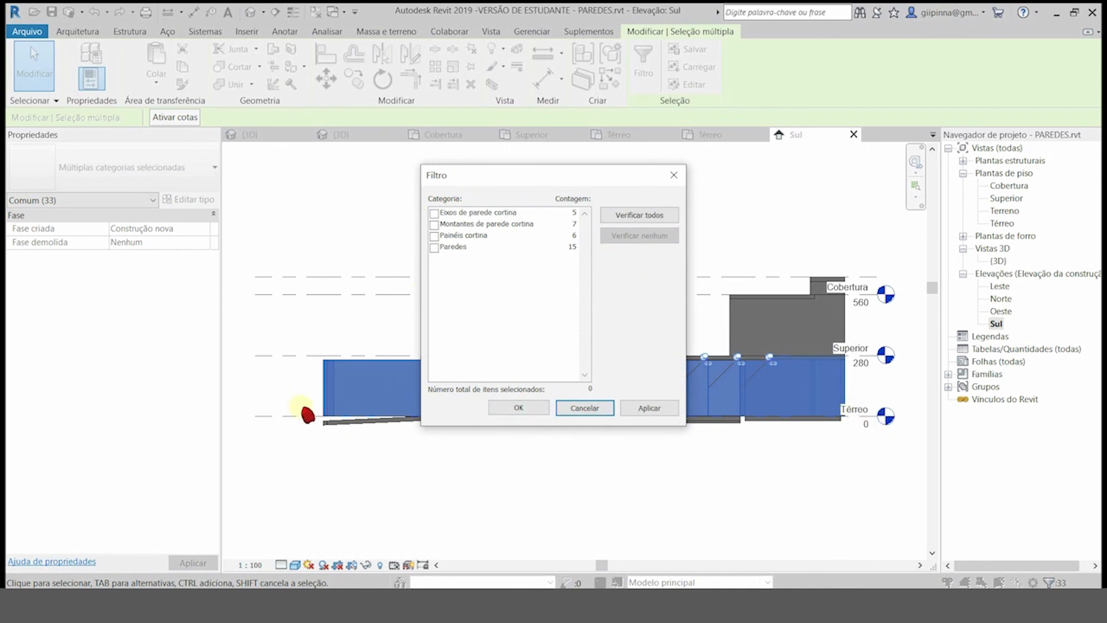
click(435, 248)
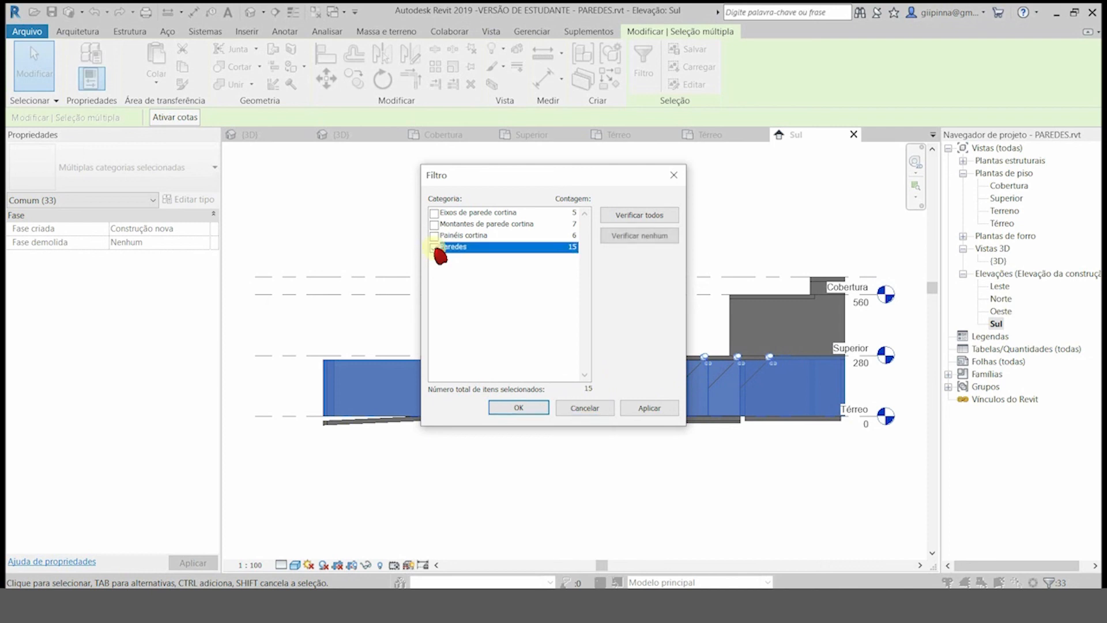
click(519, 408)
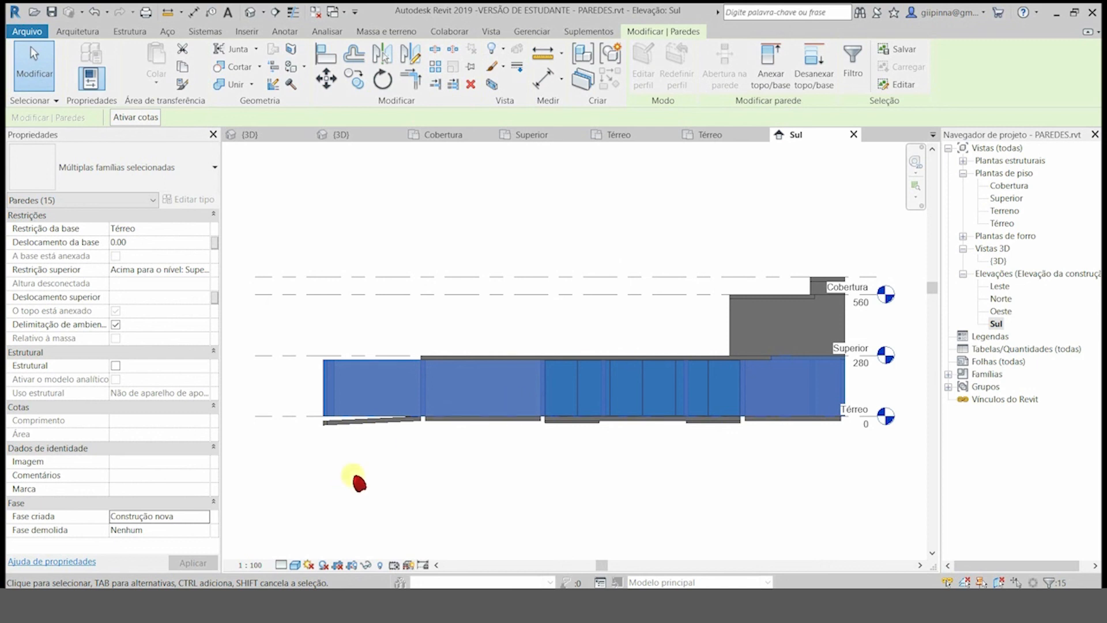
Step: Set the selected ground-floor walls' base offset to -50 and check the house in the 3D view
click(137, 246)
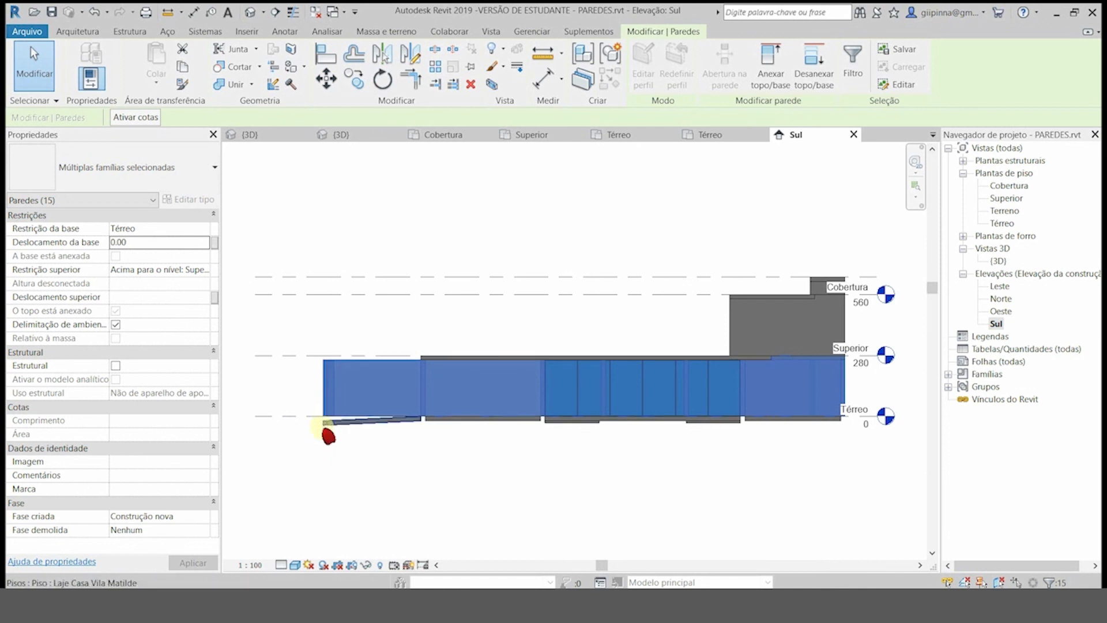
click(154, 248)
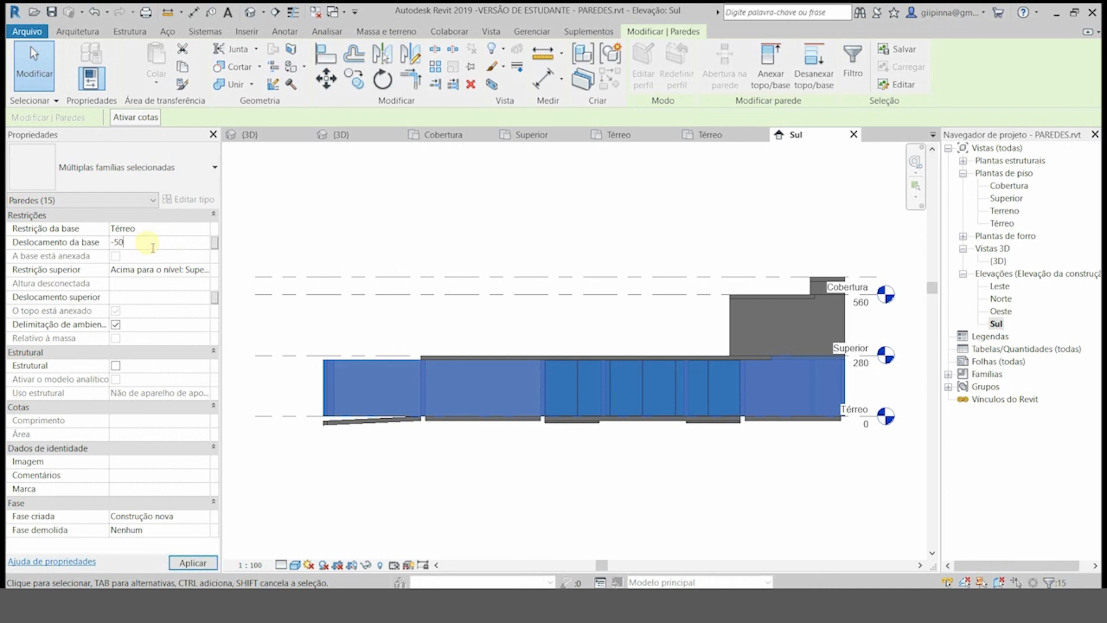
click(193, 563)
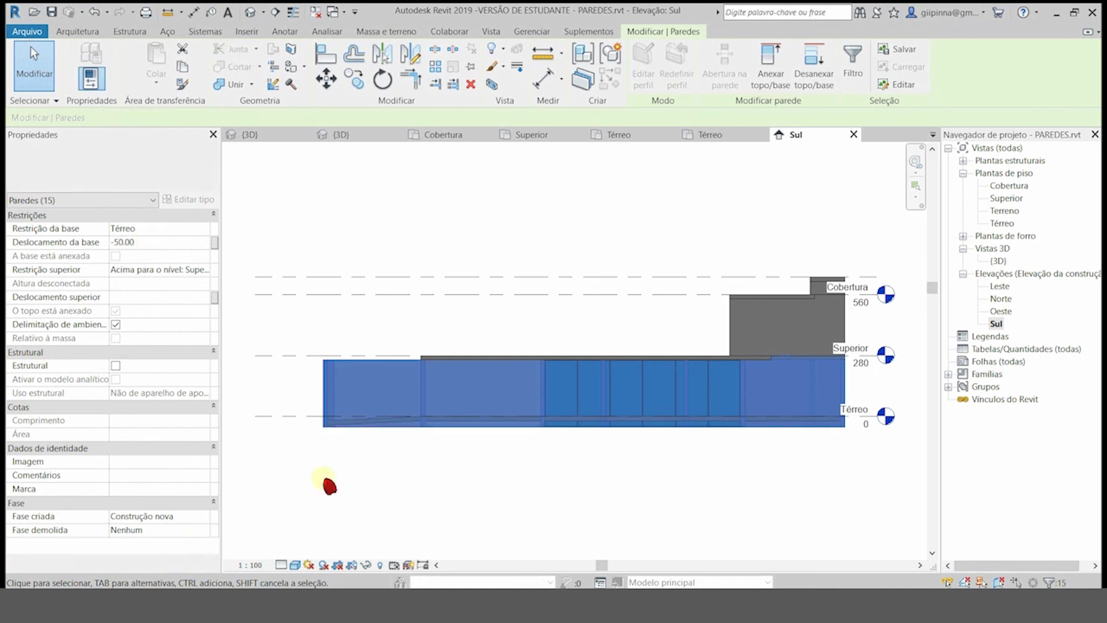
scroll(321, 423, up, 5)
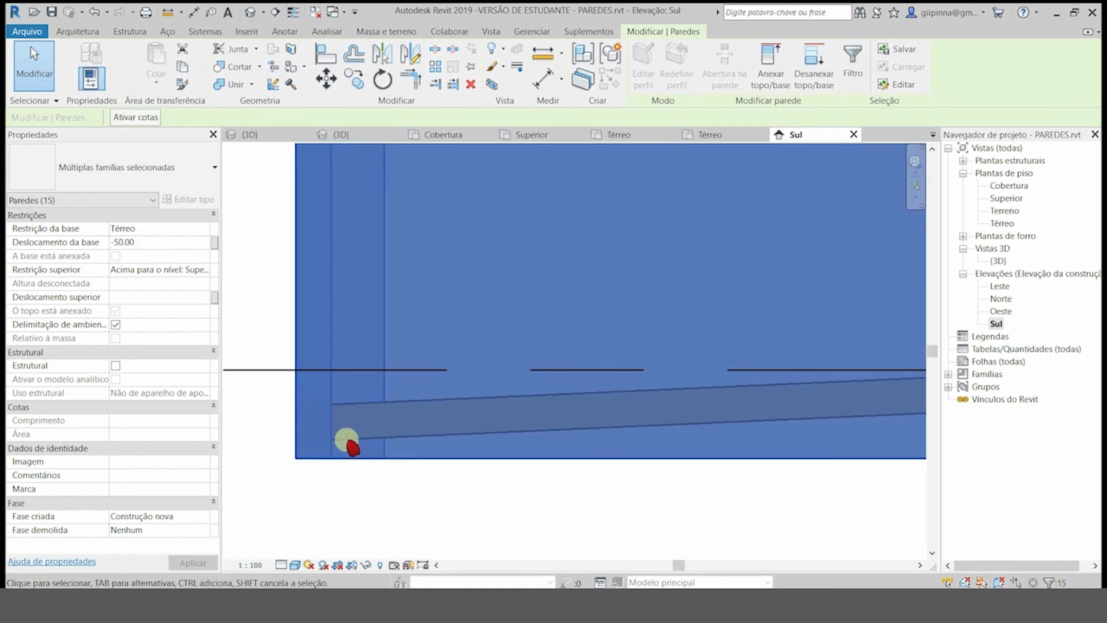
scroll(359, 383, down, 3)
scroll(359, 381, down, 2)
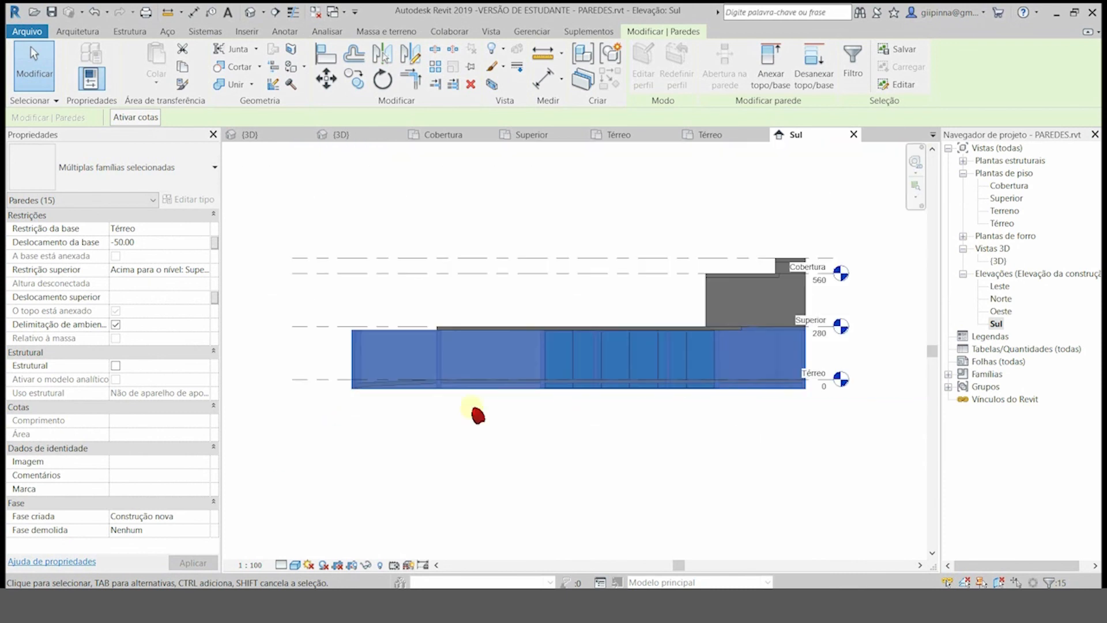
click(477, 424)
click(251, 135)
shift+middle_drag(767, 427, 526, 437)
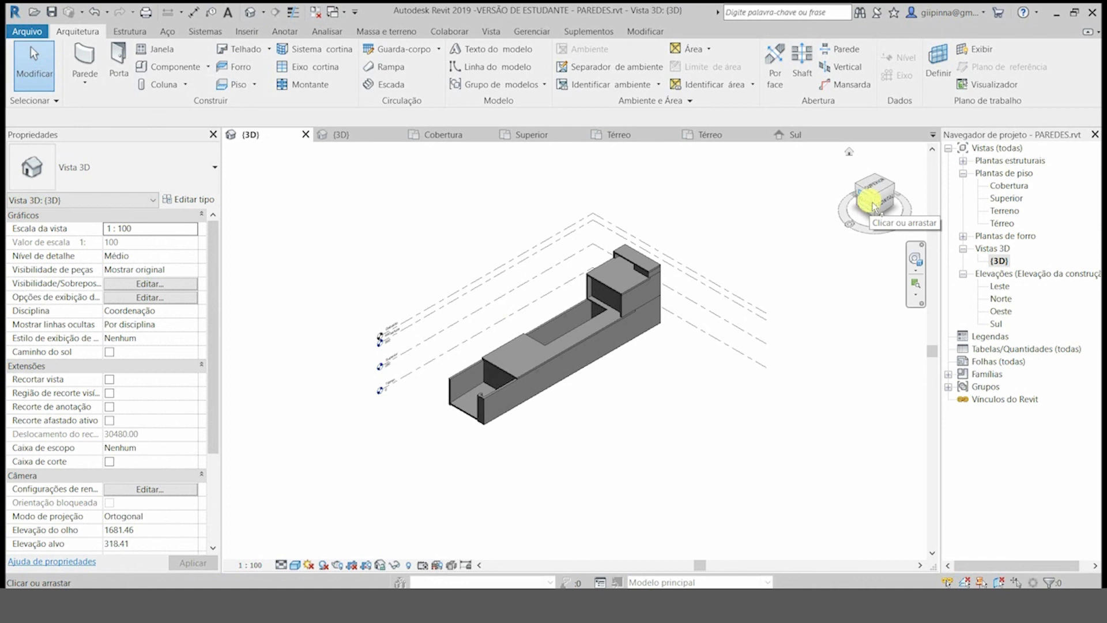
scroll(558, 349, up, 2)
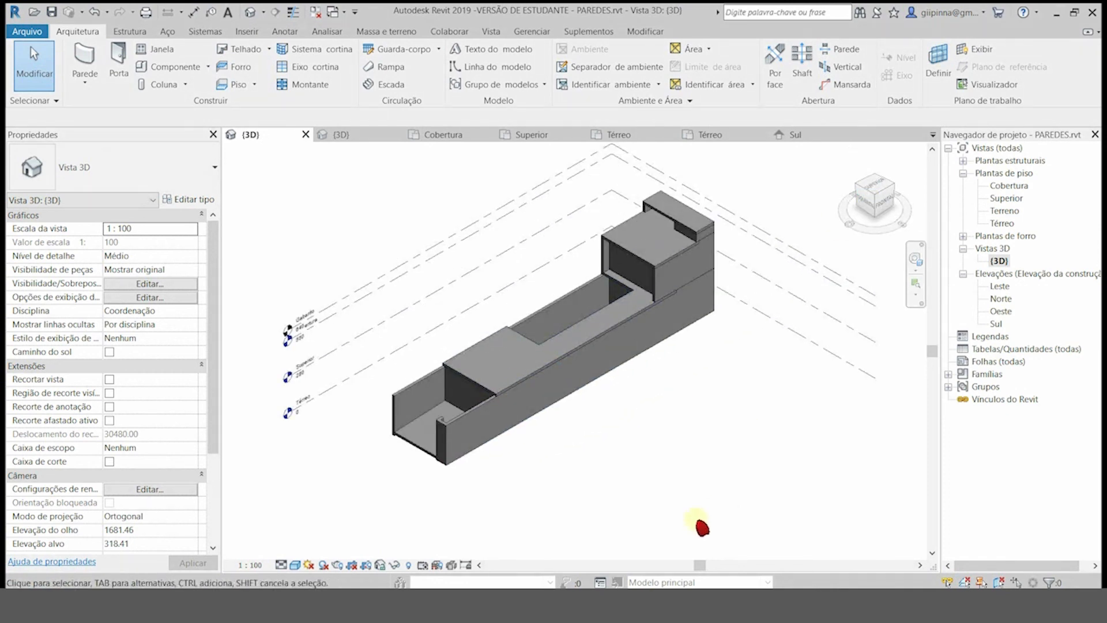